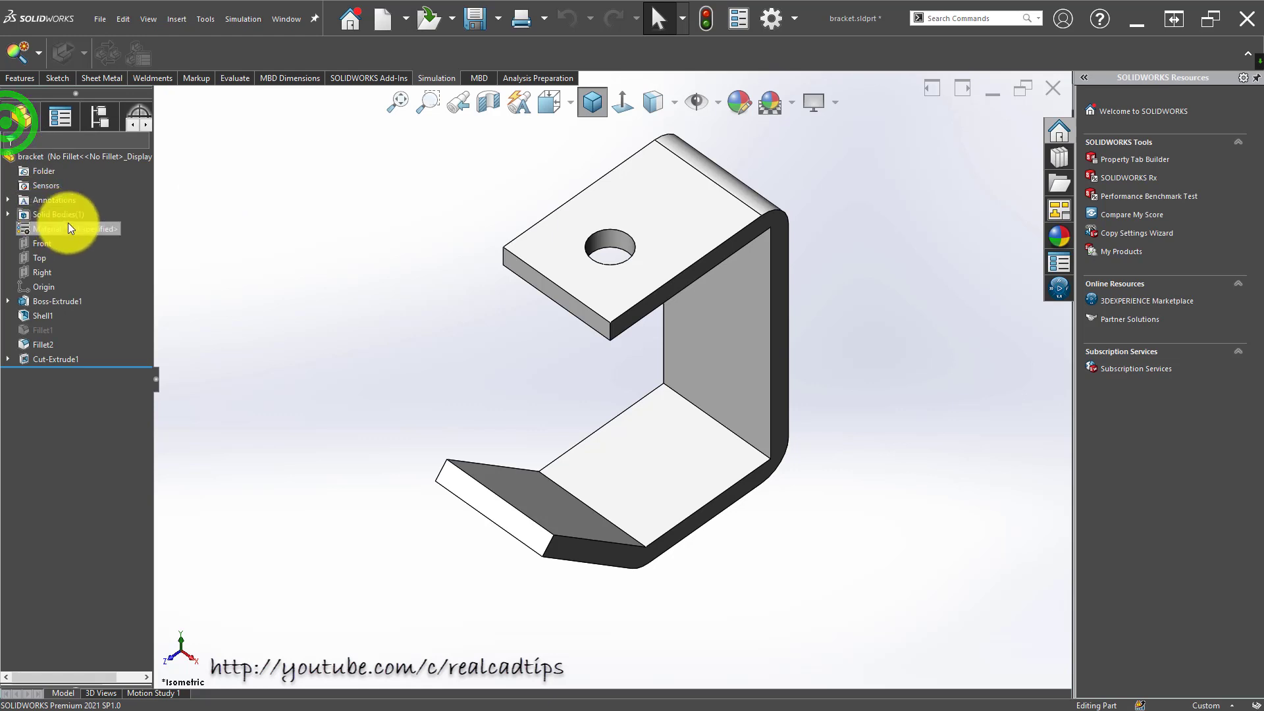
- Assign Alloy Steel (SS) as the bracket's material
{"action": "right_click", "coordinate": [69, 228]}
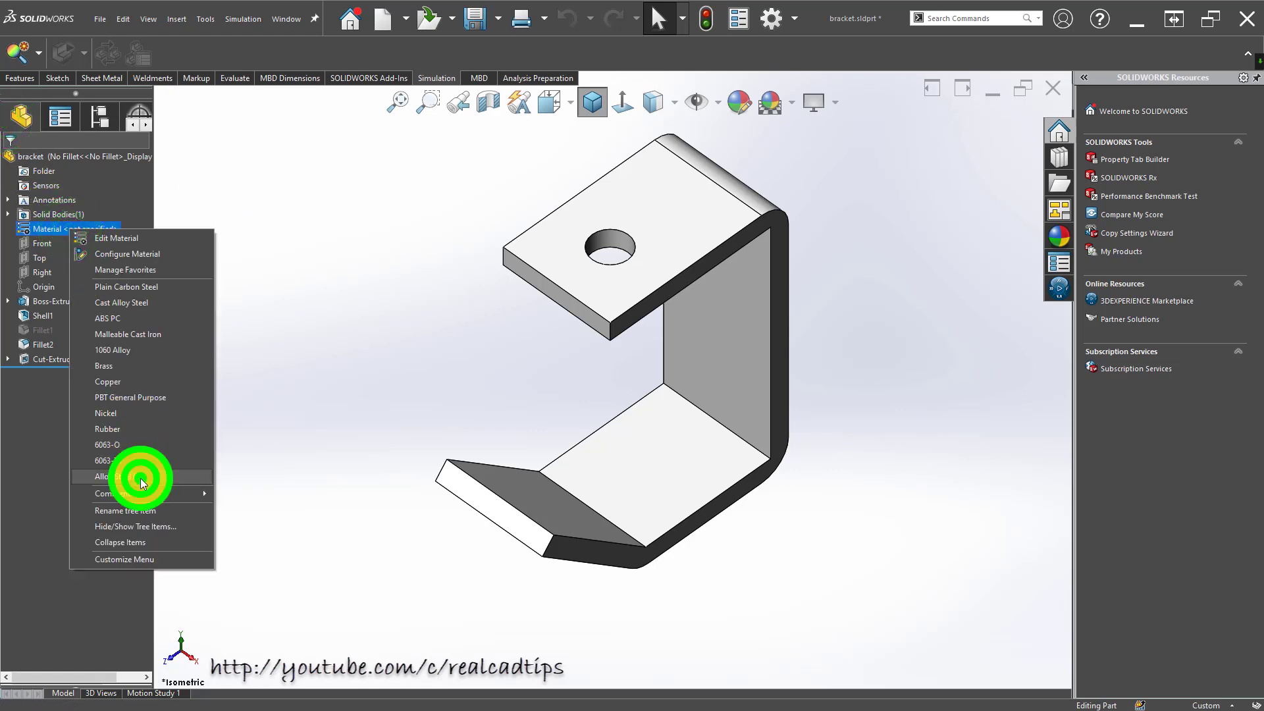
{"action": "left_click", "coordinate": [143, 481]}
{"action": "left_click", "coordinate": [251, 309]}
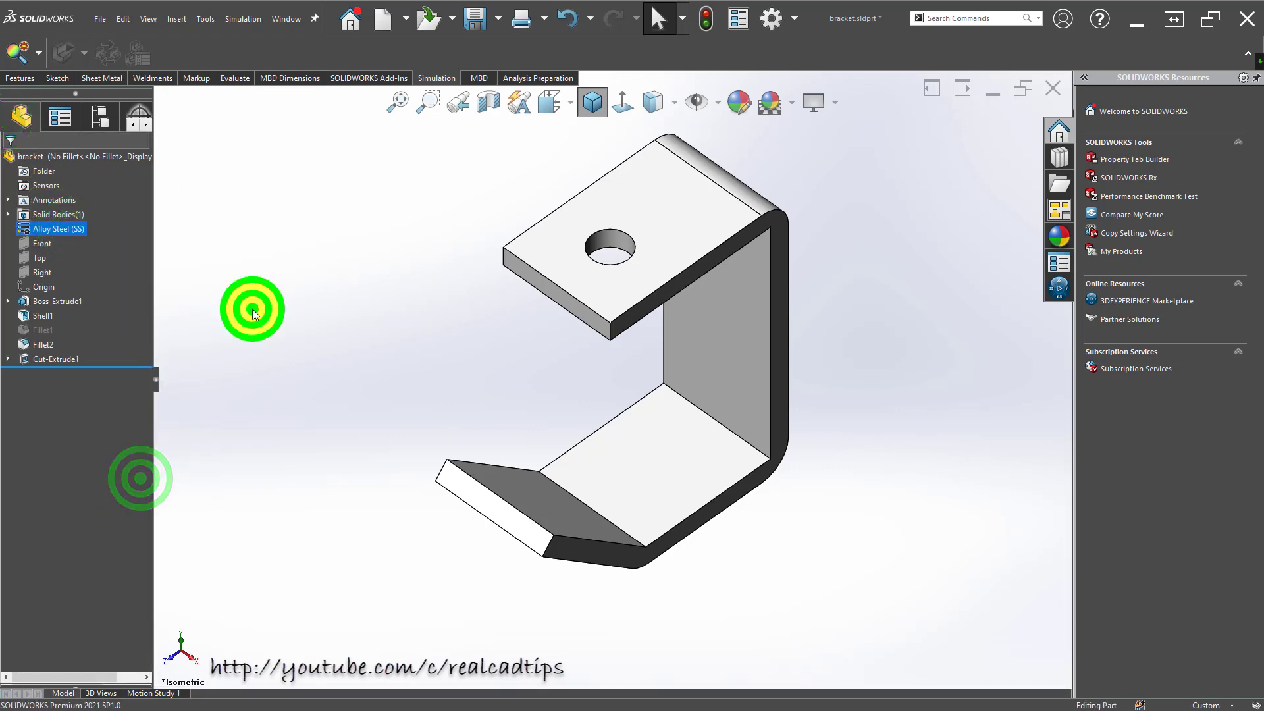
- Create a static simulation study named NO F MESH5
{"action": "left_click", "coordinate": [17, 58]}
{"action": "left_click", "coordinate": [69, 252]}
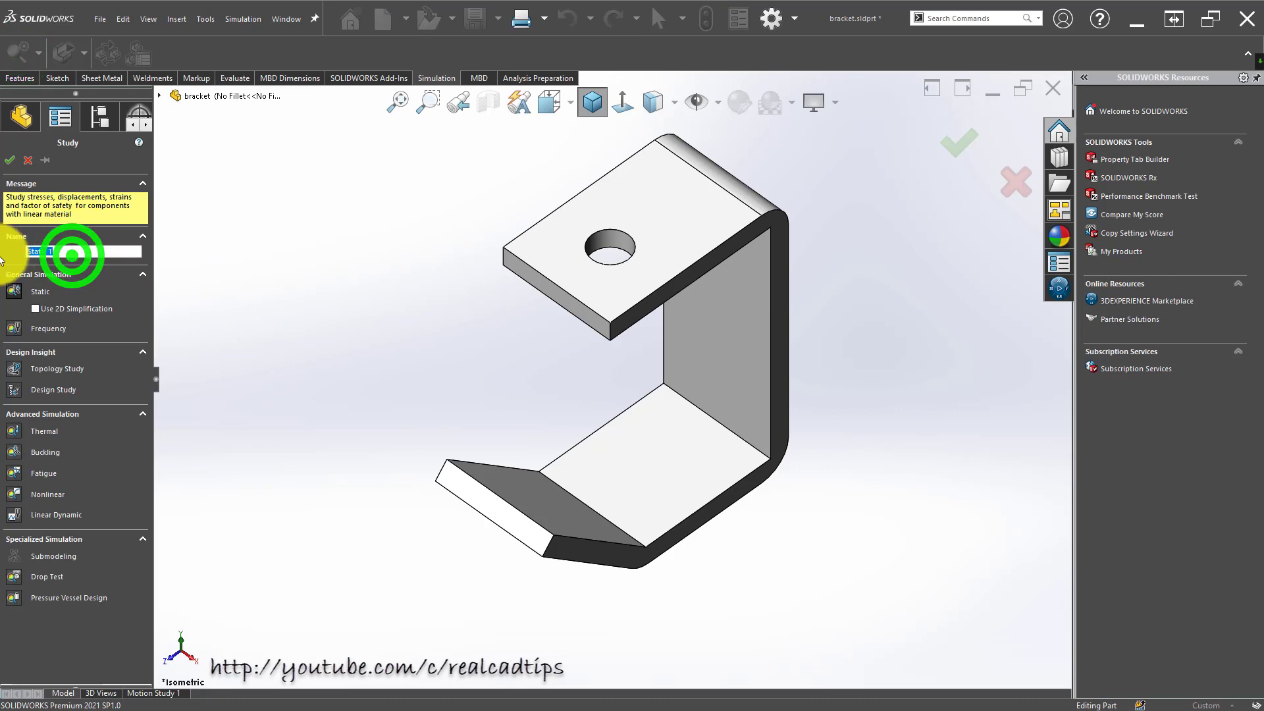
{"action": "type", "text": "NO F MESH5"}
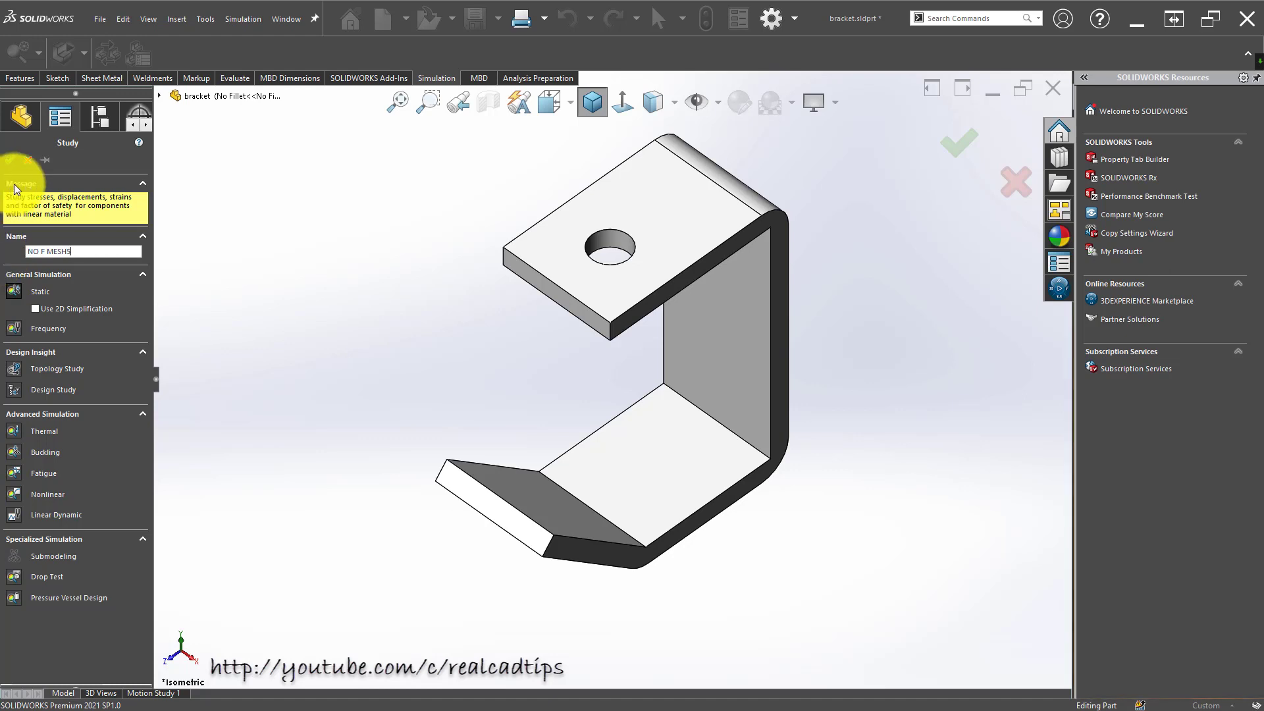
{"action": "left_click", "coordinate": [10, 162]}
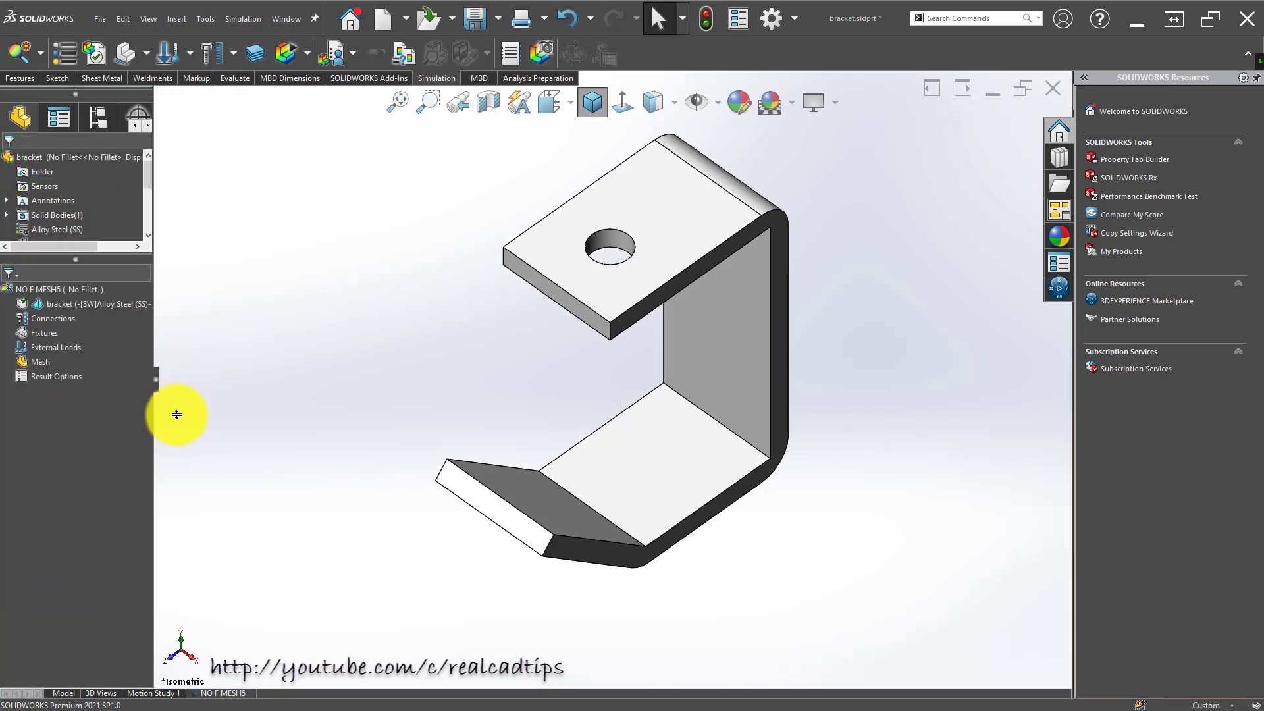
- Mesh the bracket in the NO F MESH5 study with a standard mesh of 5 mm element size
{"action": "left_click", "coordinate": [21, 51]}
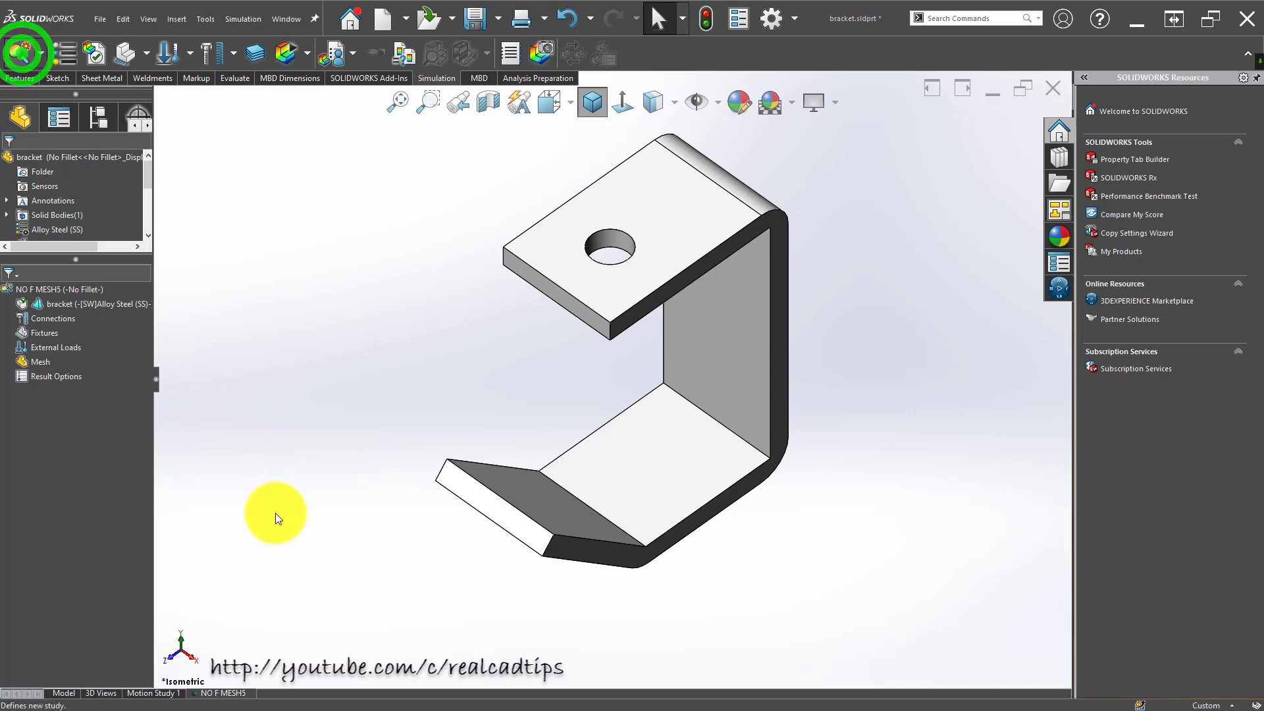
{"action": "left_click", "coordinate": [231, 697]}
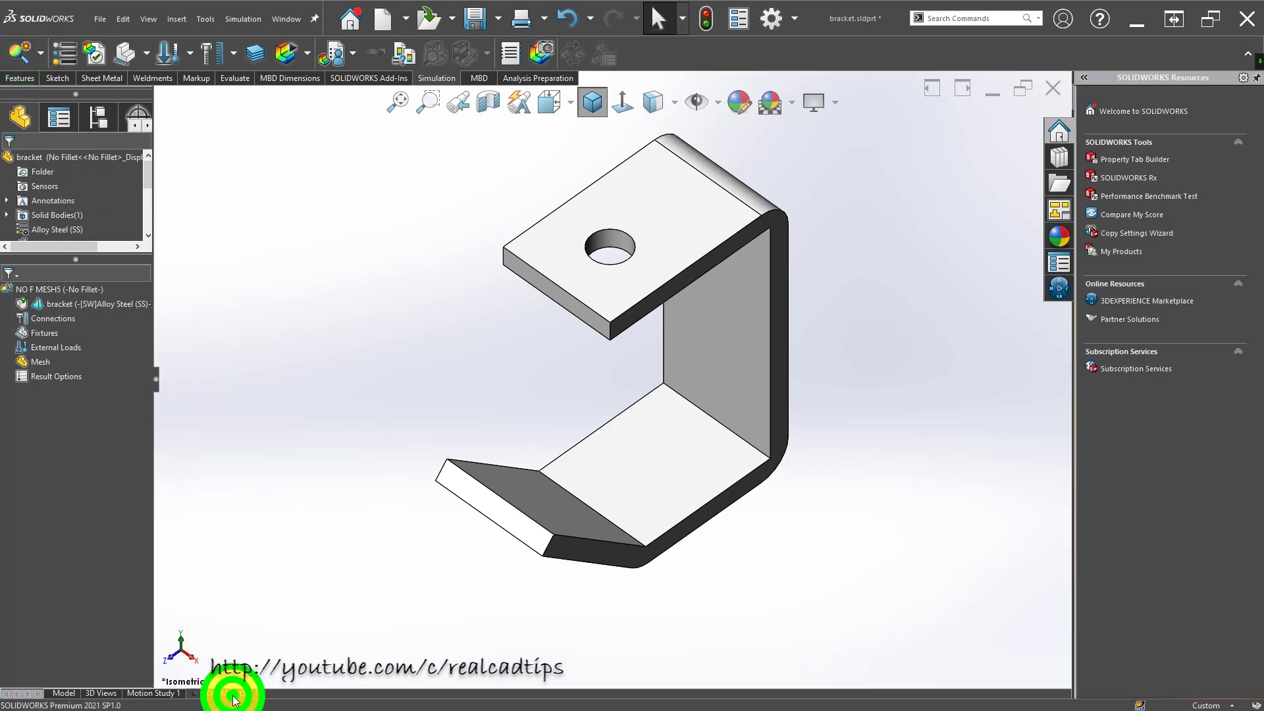
{"action": "left_click", "coordinate": [306, 52]}
{"action": "left_click", "coordinate": [327, 97]}
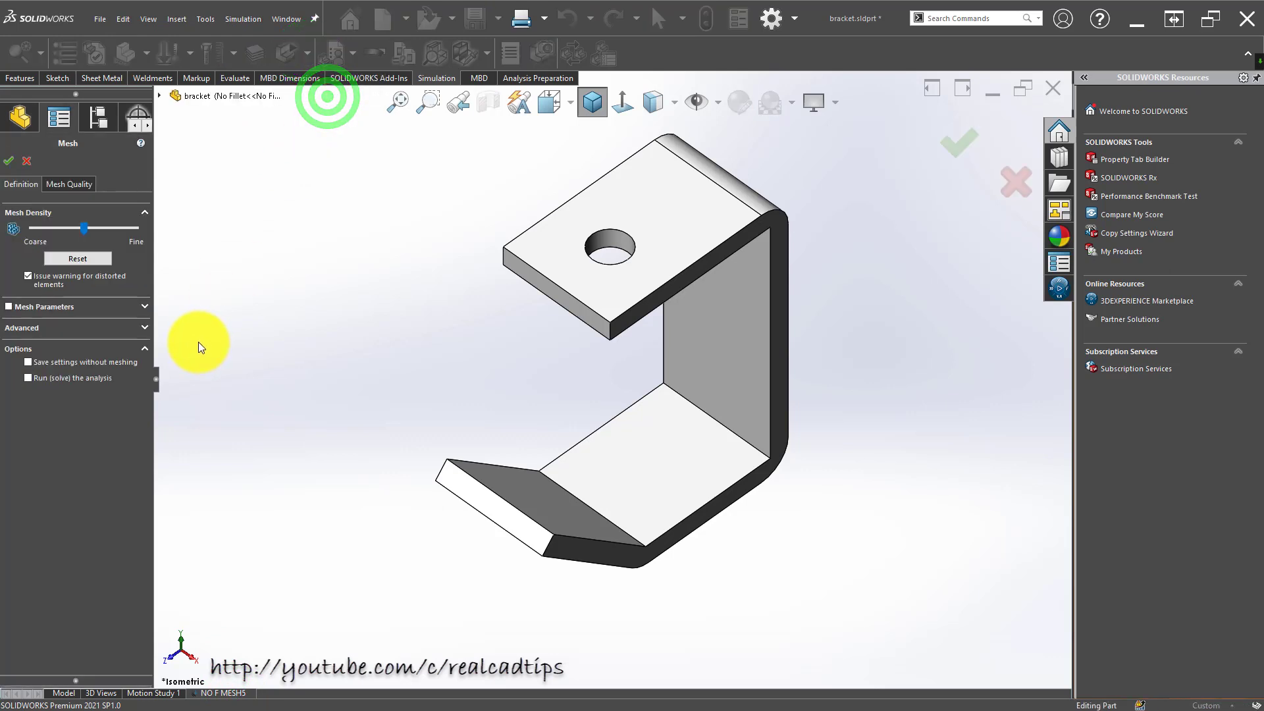
{"action": "left_click", "coordinate": [117, 305]}
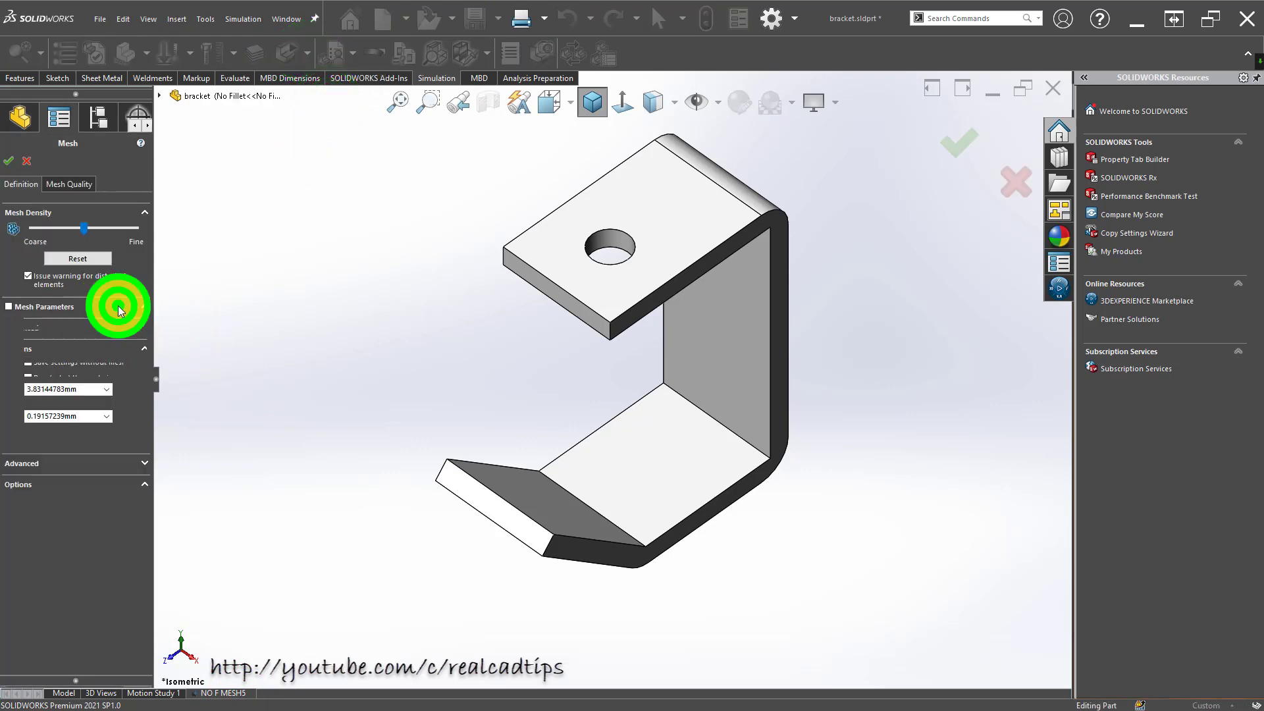
{"action": "left_click", "coordinate": [97, 389]}
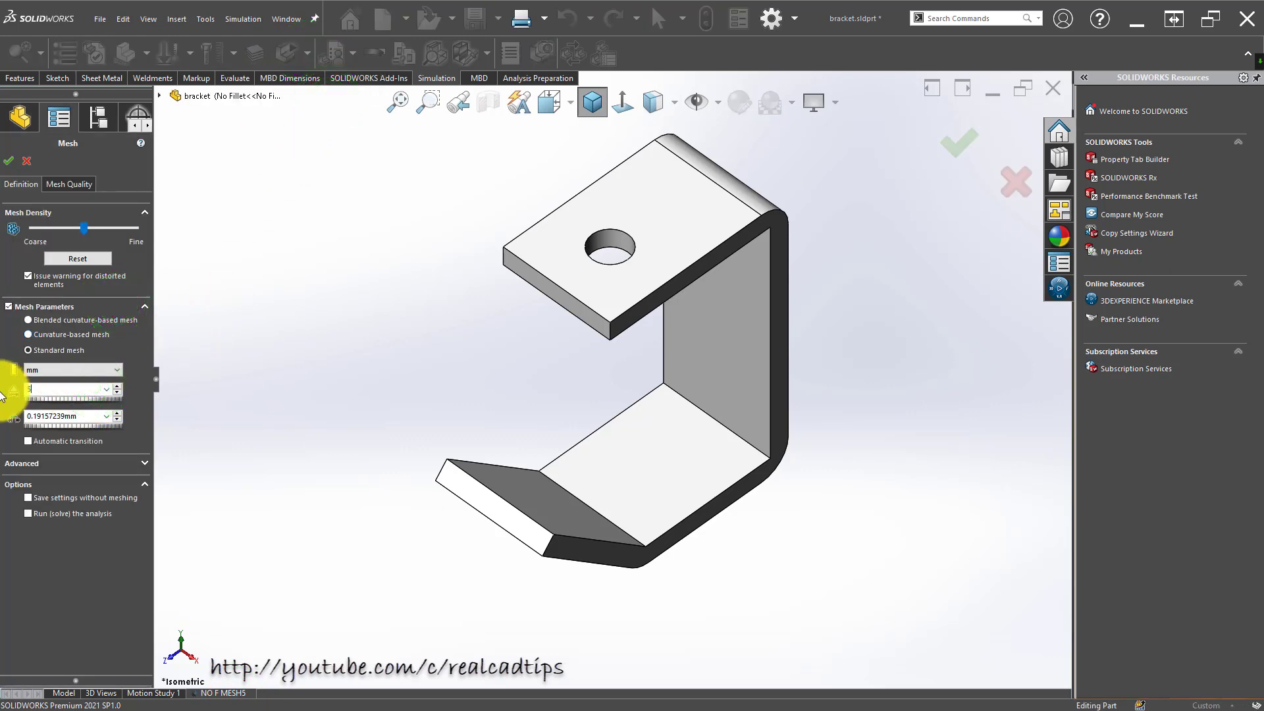
{"action": "type", "text": "5"}
{"action": "left_click", "coordinate": [67, 418]}
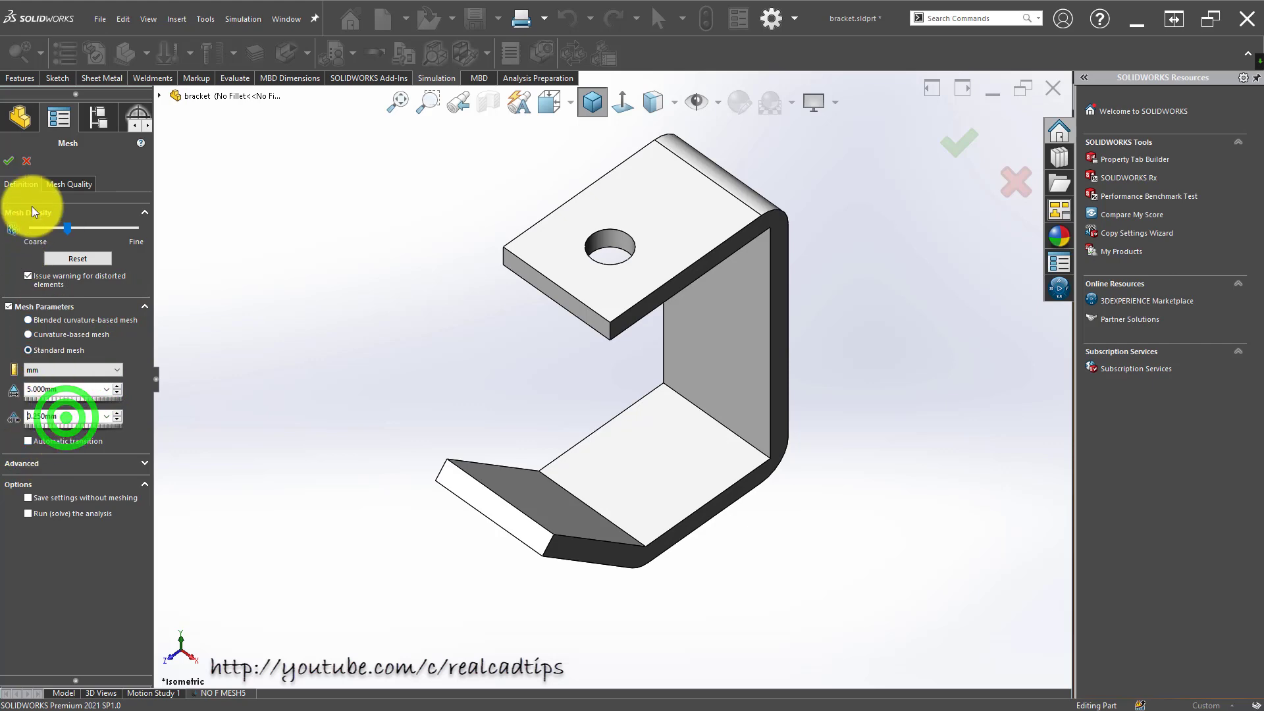
{"action": "left_click", "coordinate": [9, 160]}
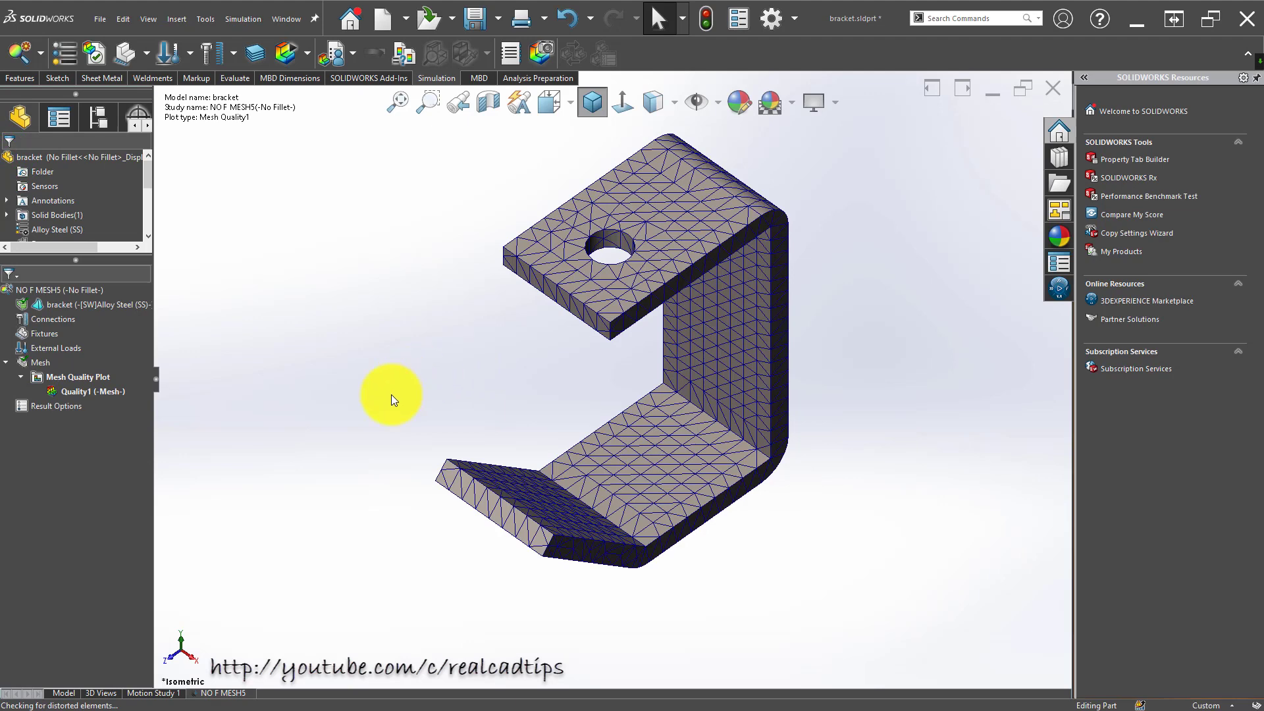
- Copy the NO F MESH5 study to a new static study named NO F MESH3, using the No Fillet configuration
{"action": "right_click", "coordinate": [241, 695]}
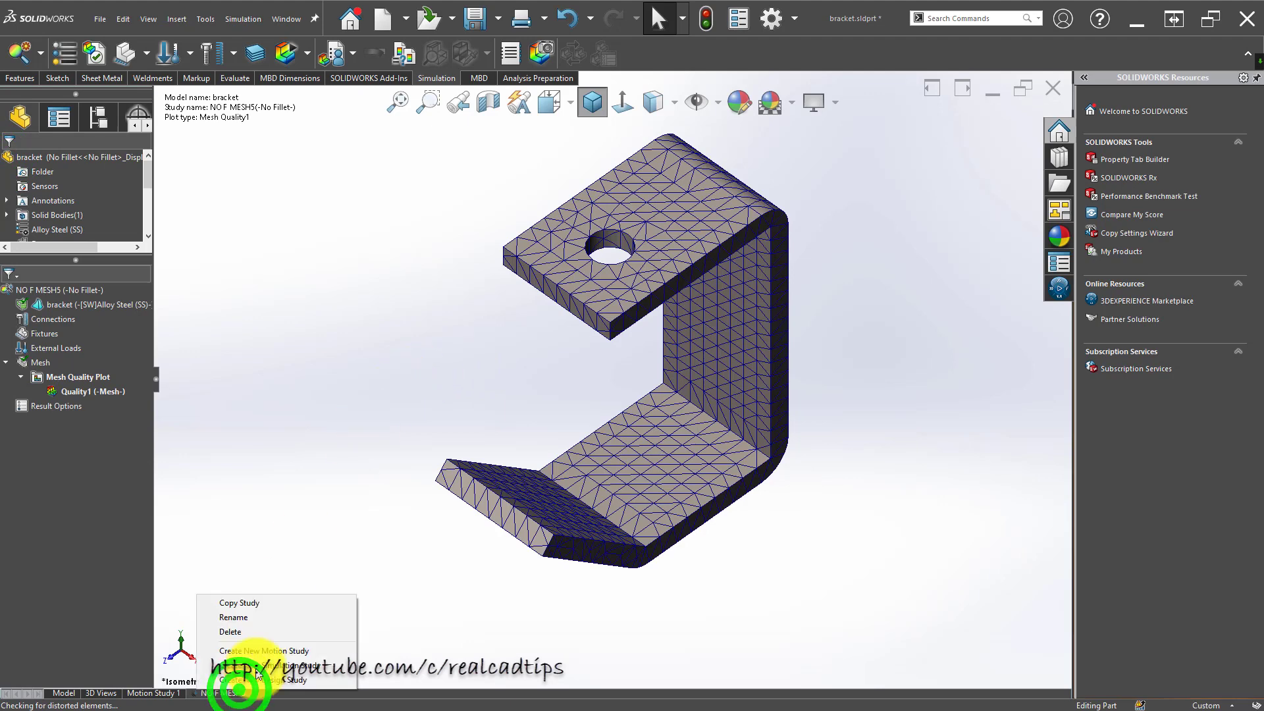
{"action": "left_click", "coordinate": [301, 602]}
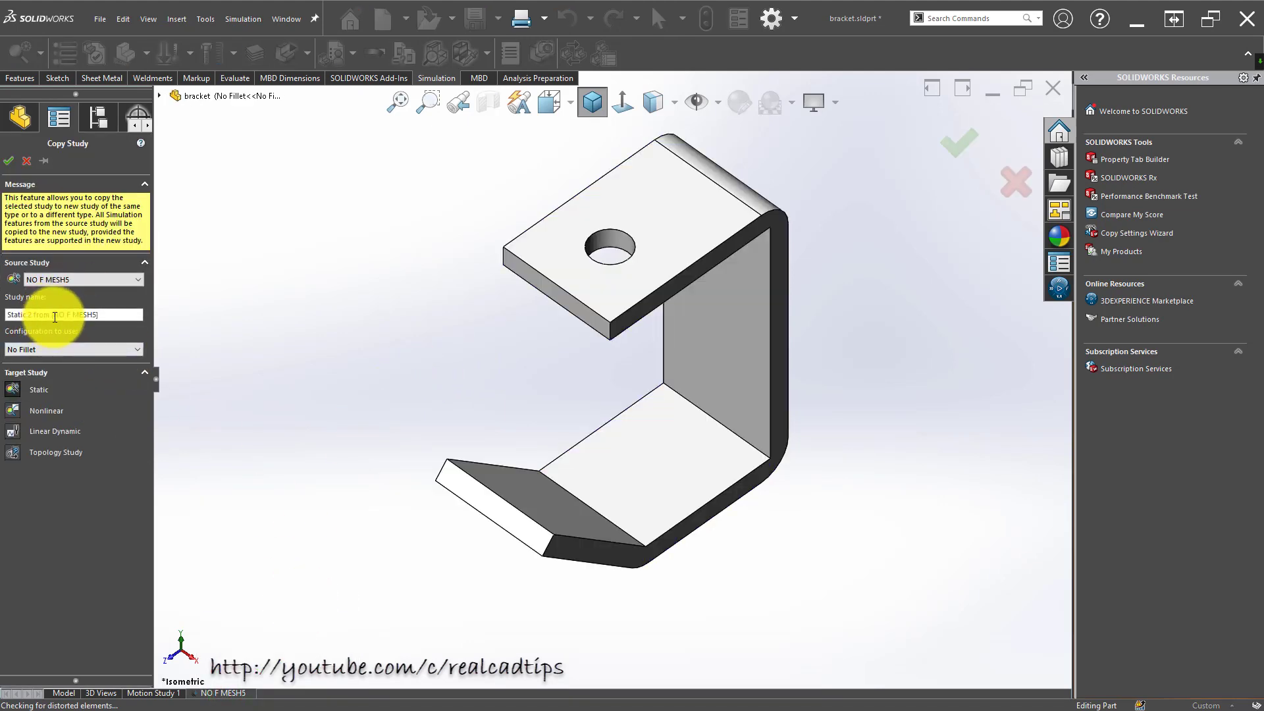
{"action": "left_click_drag", "start_coordinate": [52, 316], "coordinate": [3, 312]}
{"action": "key", "text": "ctrl+v"}
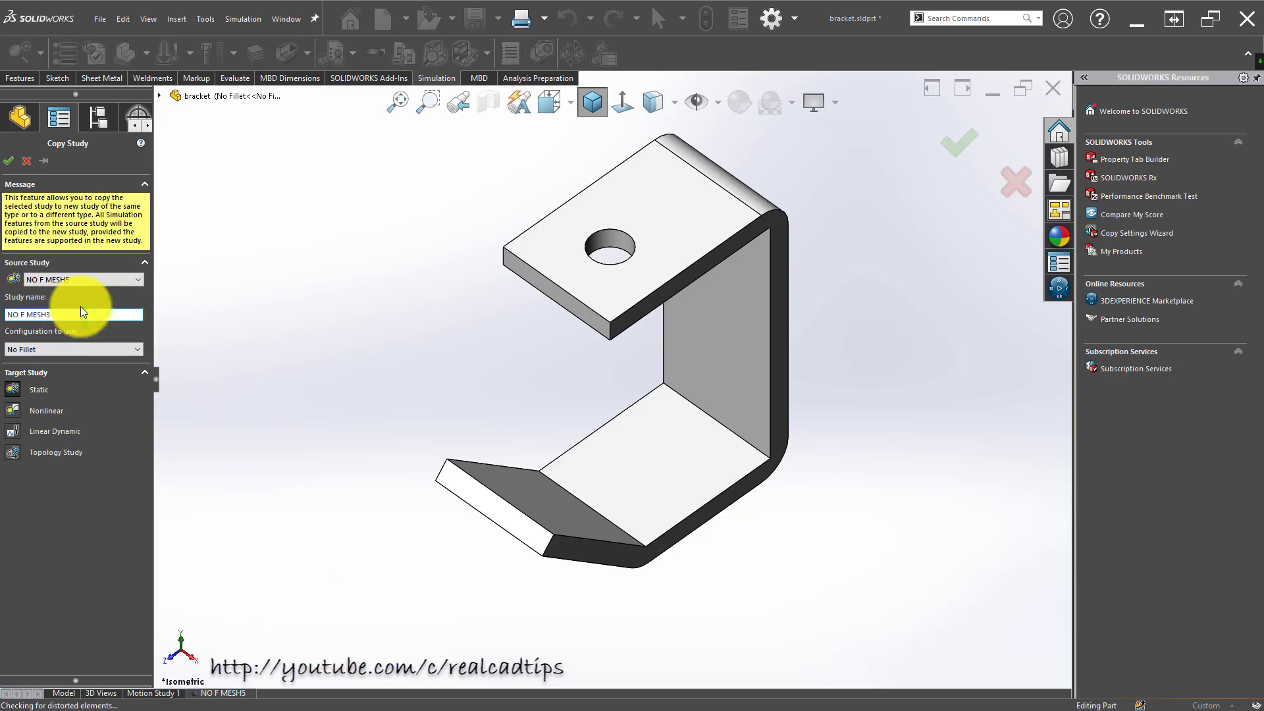
{"action": "left_click", "coordinate": [8, 168]}
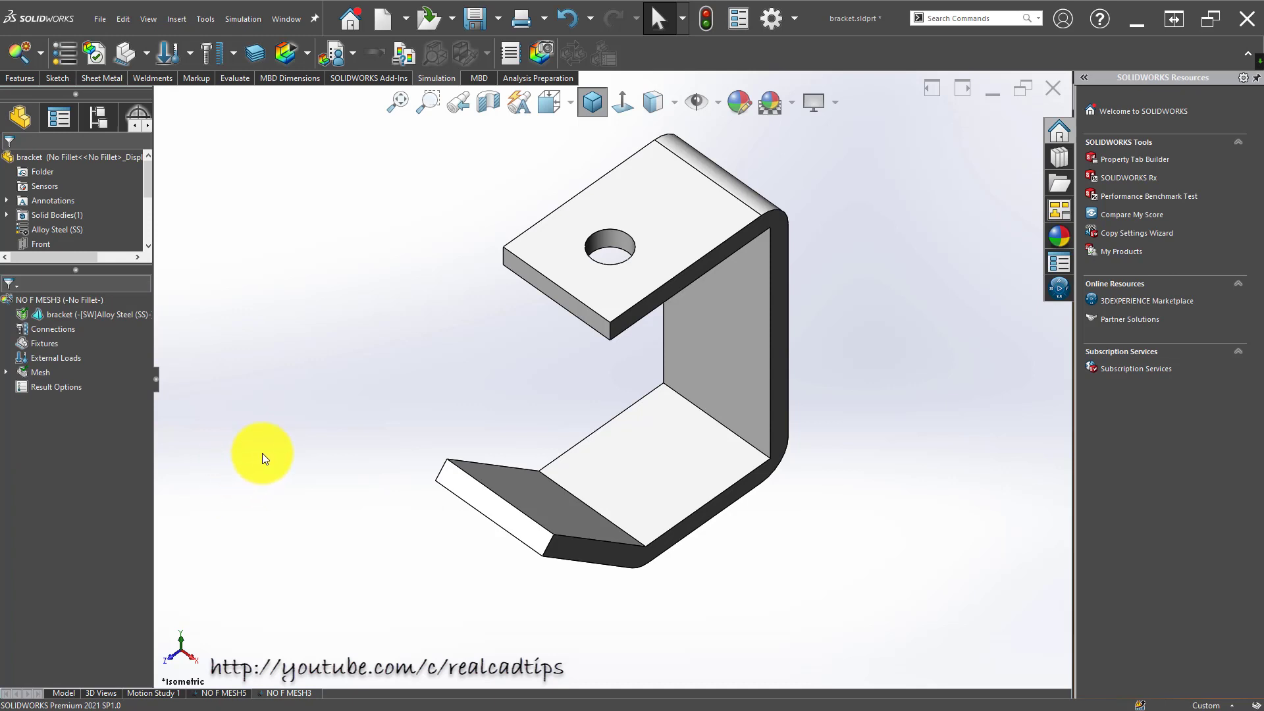
- Apply a 3 mm mesh control to the bracket's three sharp inner bend edges and generate the curvature-based mesh
{"action": "right_click", "coordinate": [42, 371]}
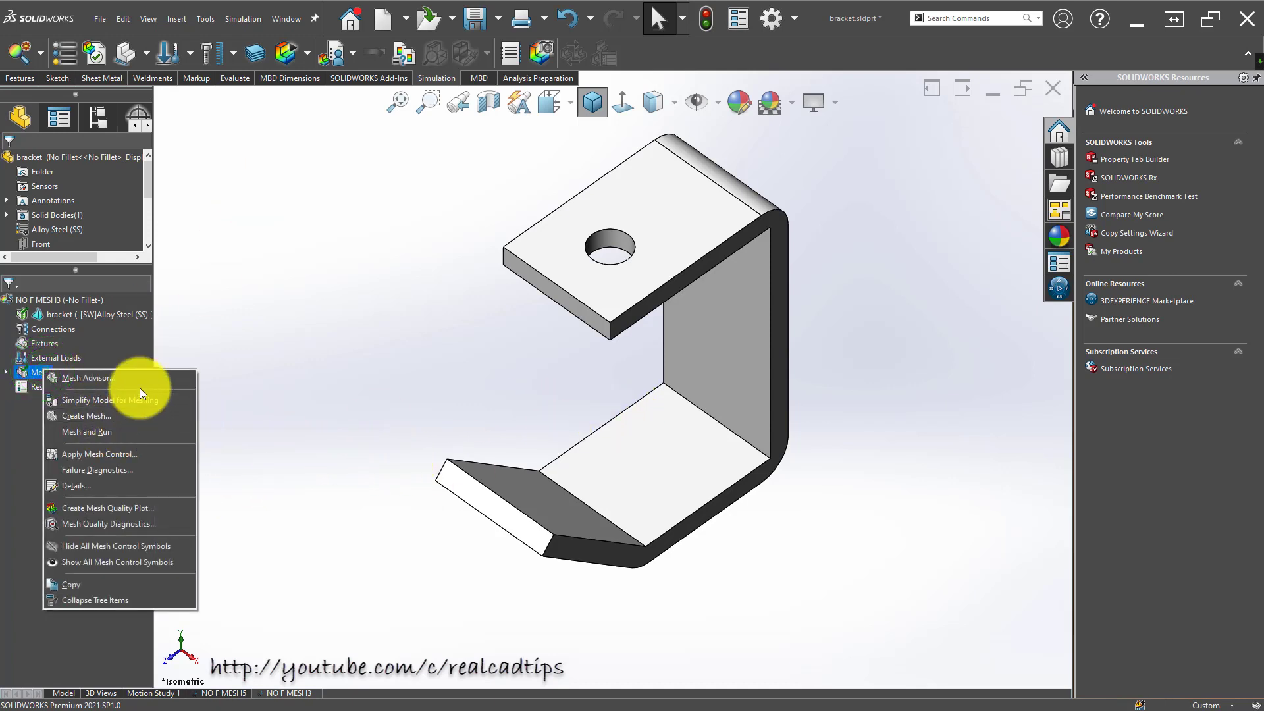
{"action": "left_click", "coordinate": [122, 454]}
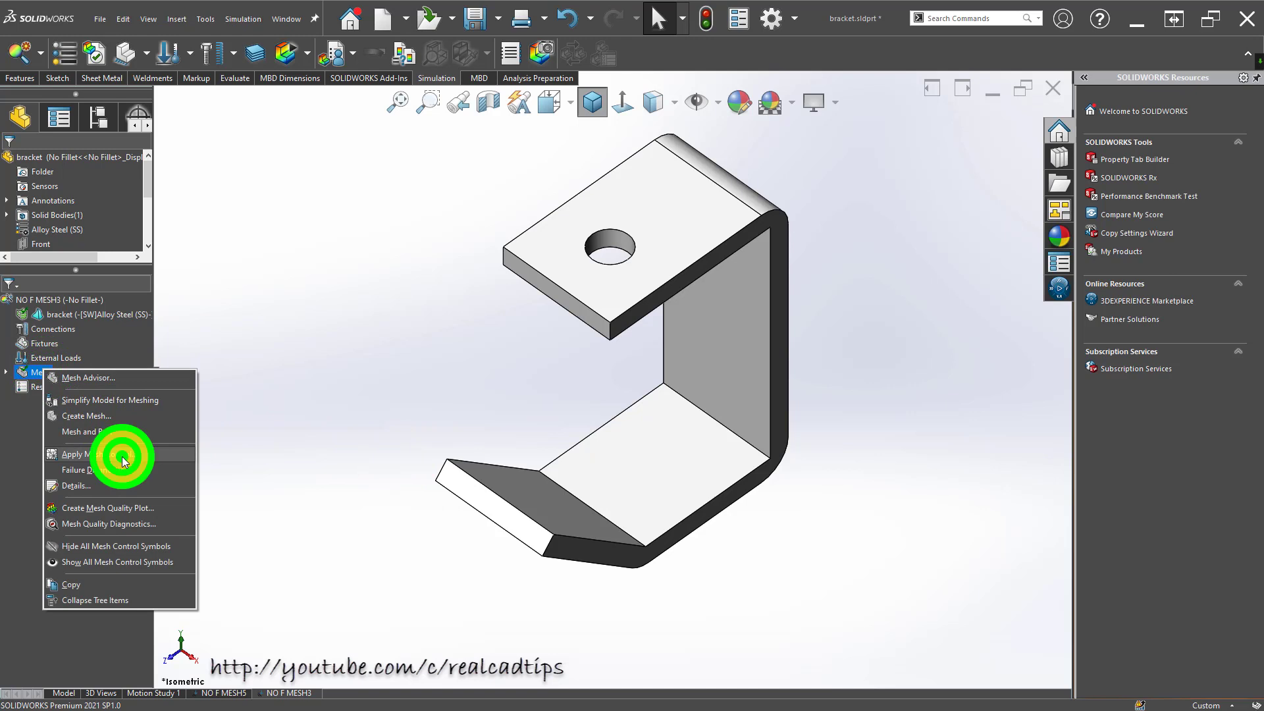
{"action": "left_click", "coordinate": [727, 429]}
{"action": "left_click", "coordinate": [619, 526]}
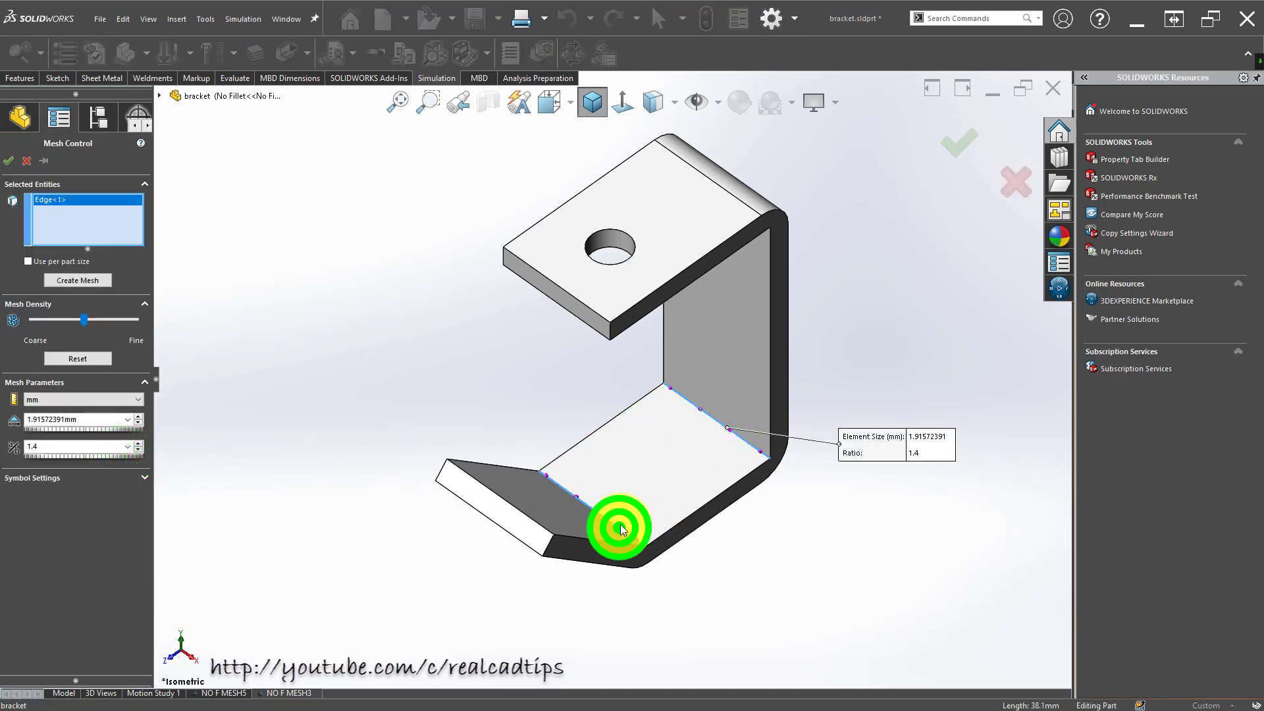
{"action": "middle_click_drag", "start_coordinate": [620, 524], "coordinate": [701, 266]}
{"action": "left_click", "coordinate": [709, 261]}
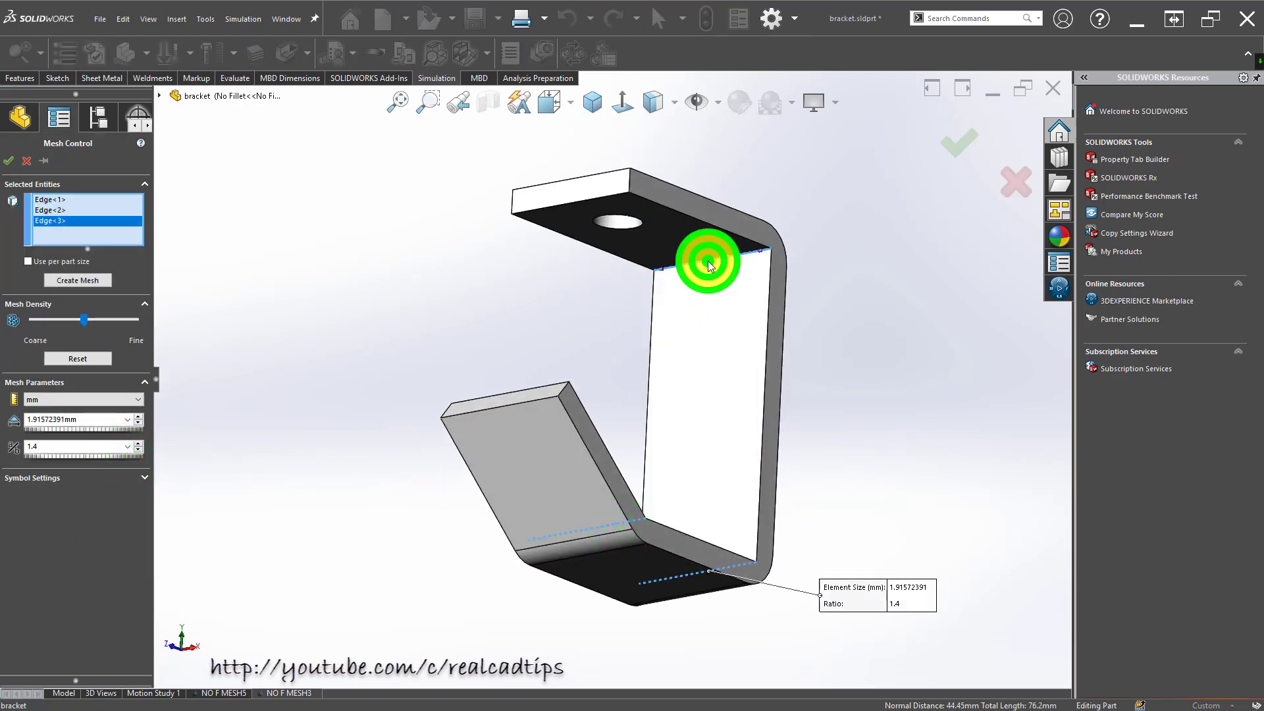
{"action": "double_click", "coordinate": [85, 421]}
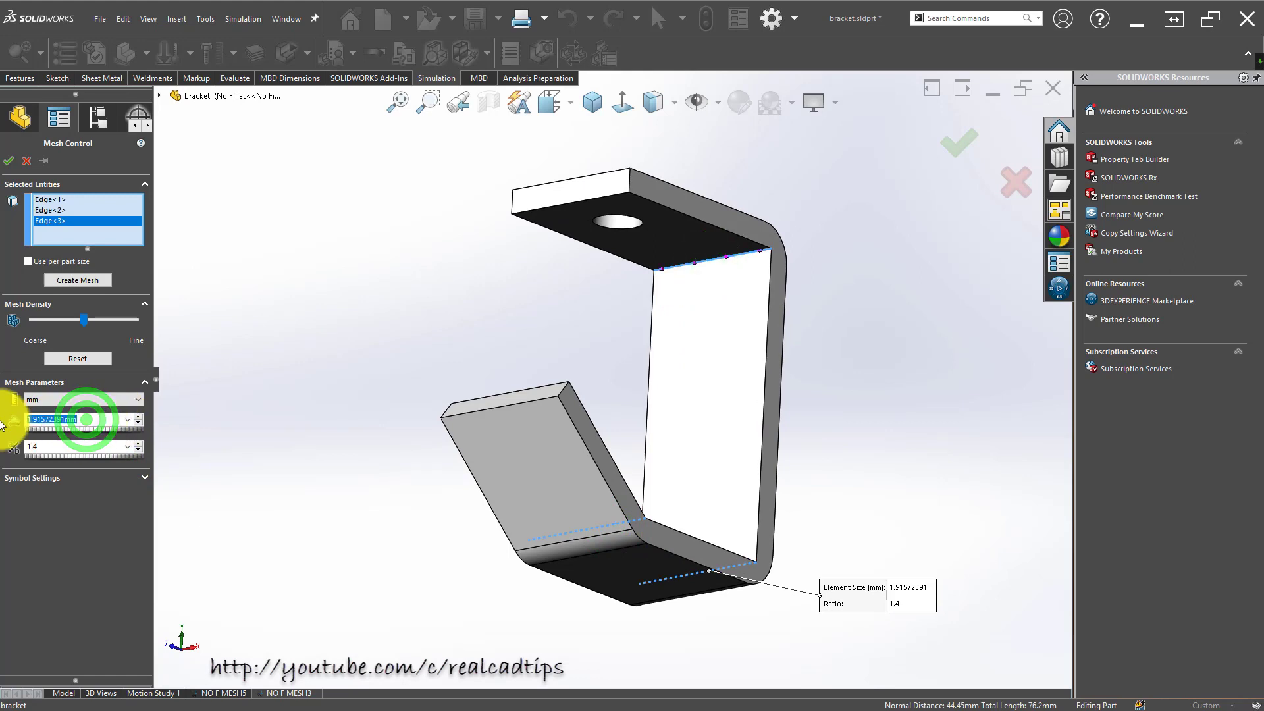
{"action": "type", "text": "3"}
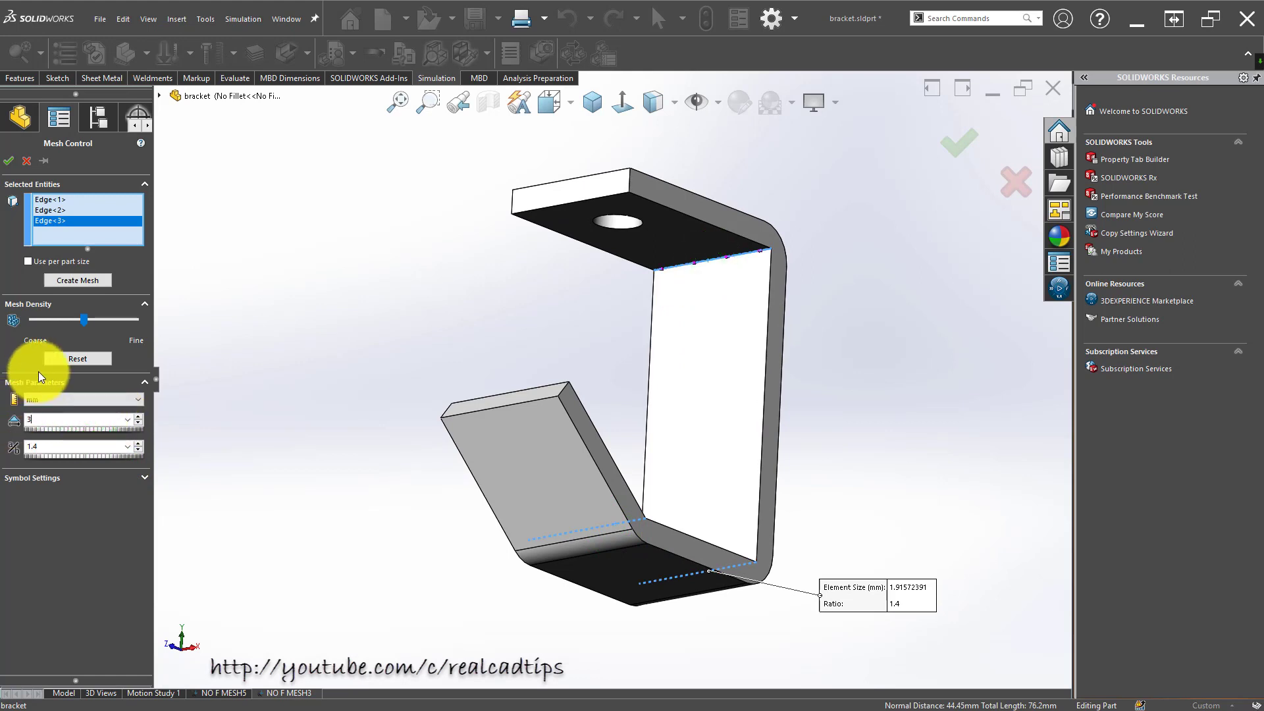
{"action": "left_click", "coordinate": [72, 284]}
{"action": "left_click", "coordinate": [674, 399]}
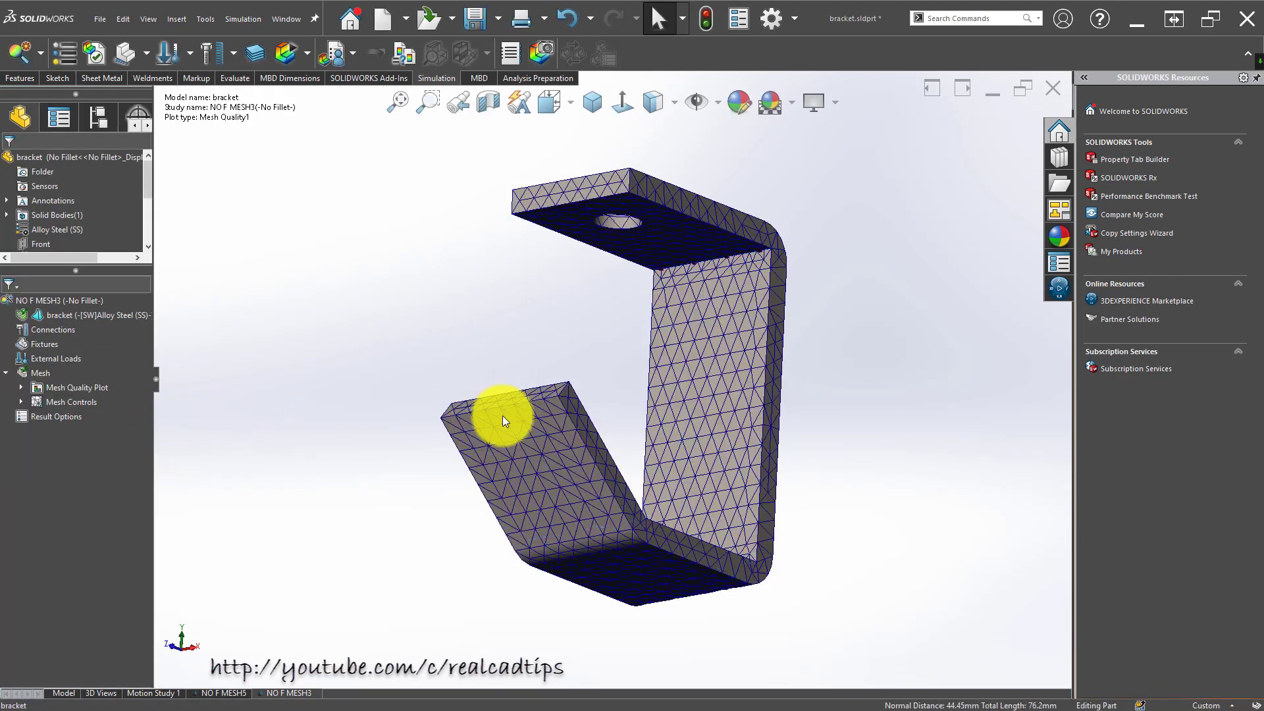
- Copy the NO F MESH3 study to a new static study named NO F MESH1, using the No Fillet configuration
{"action": "middle_click_drag", "start_coordinate": [503, 420], "coordinate": [728, 540]}
{"action": "scroll", "coordinate": [757, 474], "scroll_direction": "down", "scroll_amount": 10}
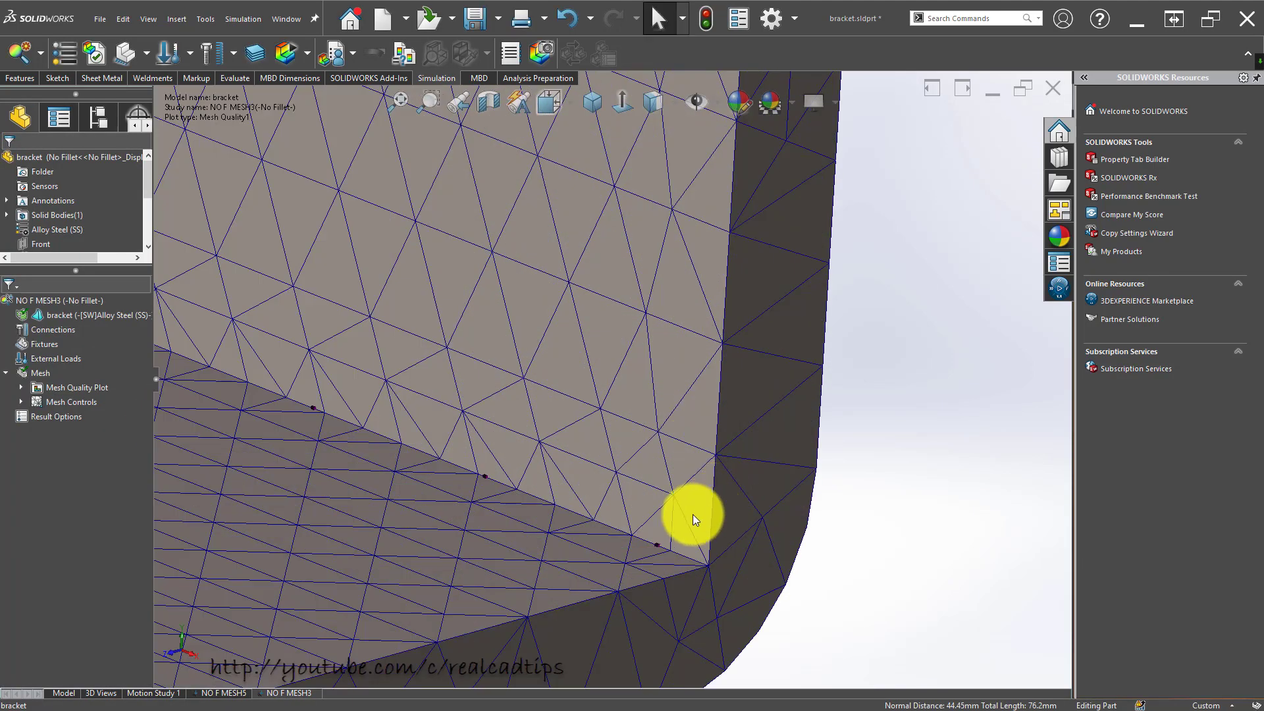
{"action": "scroll", "coordinate": [692, 515], "scroll_direction": "up", "scroll_amount": 10}
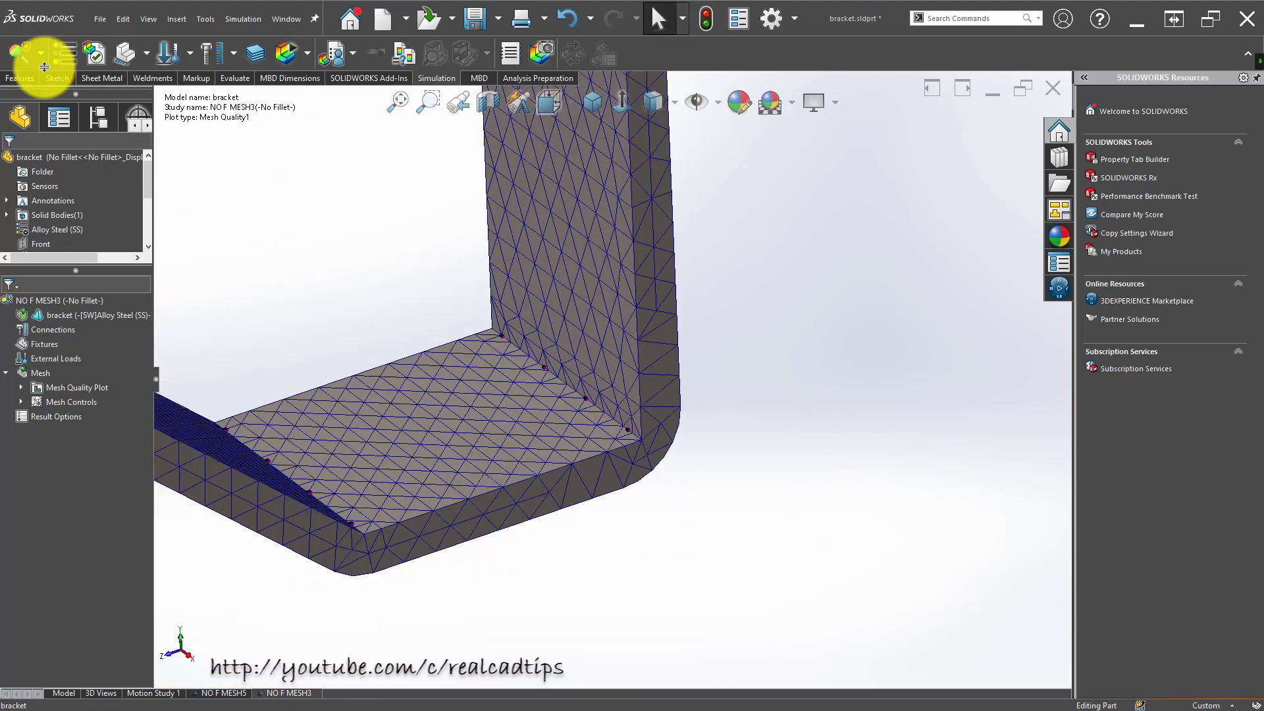
{"action": "right_click", "coordinate": [288, 696]}
{"action": "left_click", "coordinate": [333, 590]}
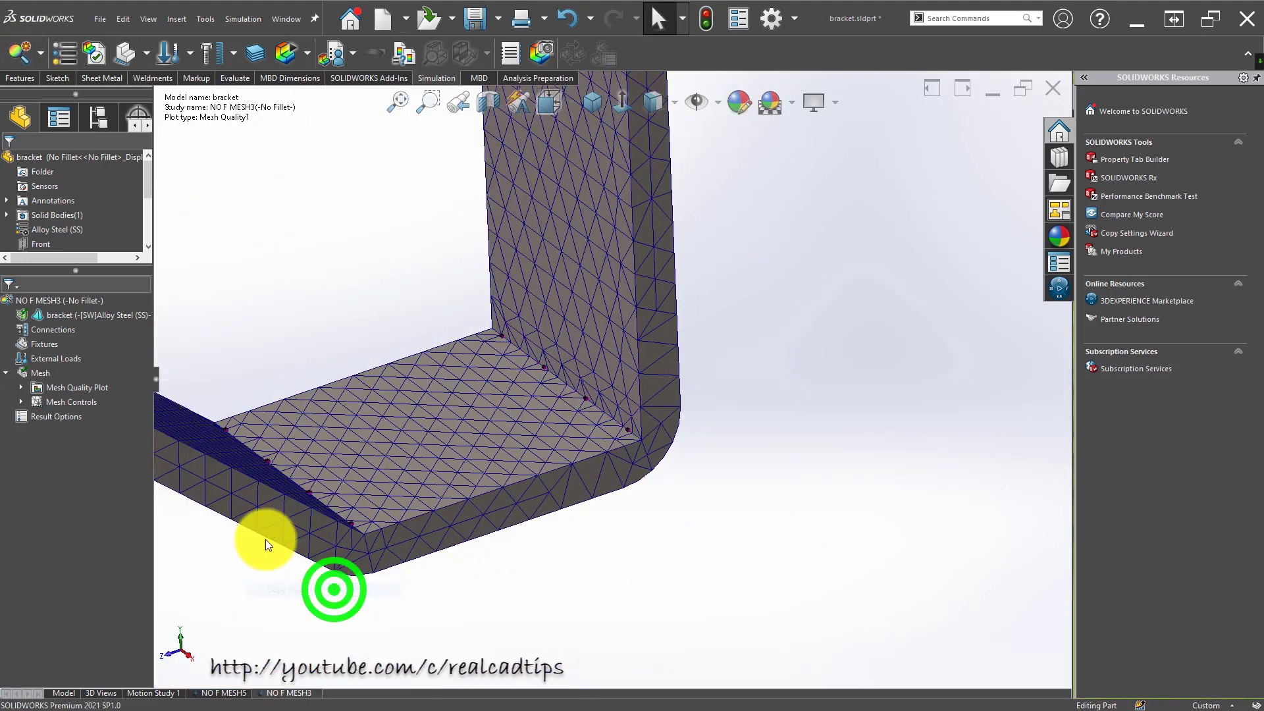
{"action": "left_click", "coordinate": [120, 314]}
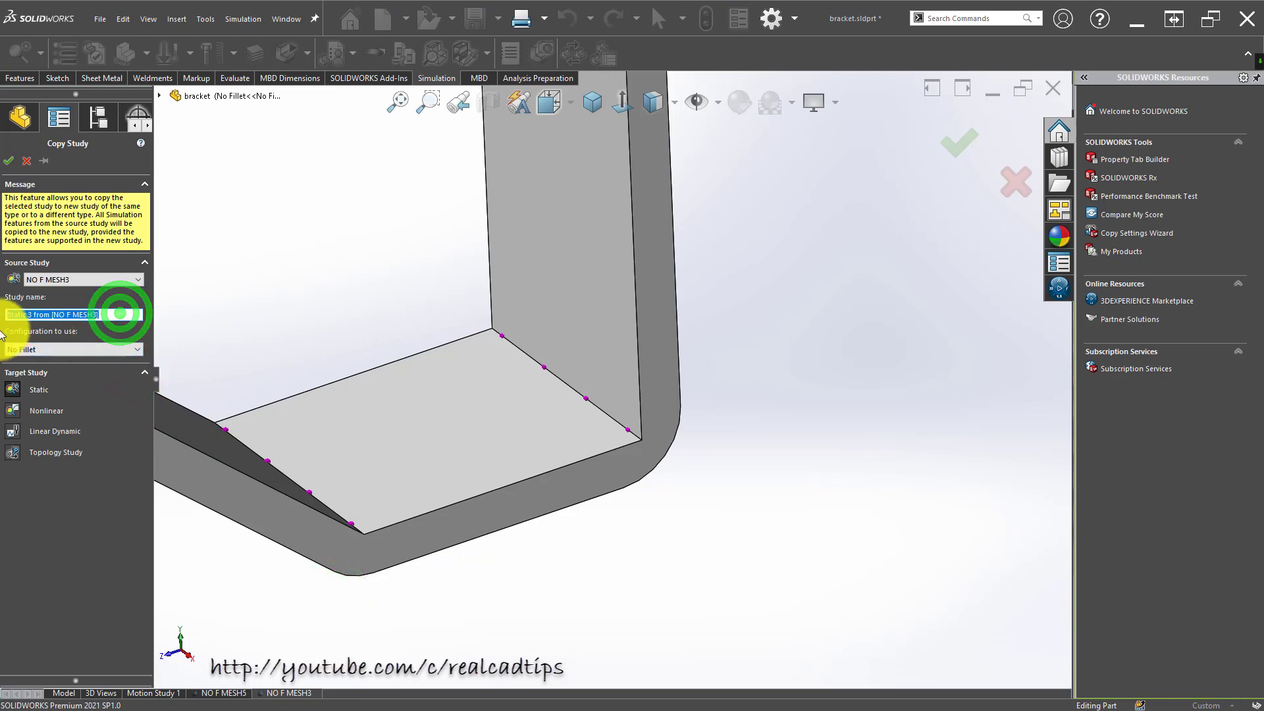
{"action": "key", "text": "ctrl+v"}
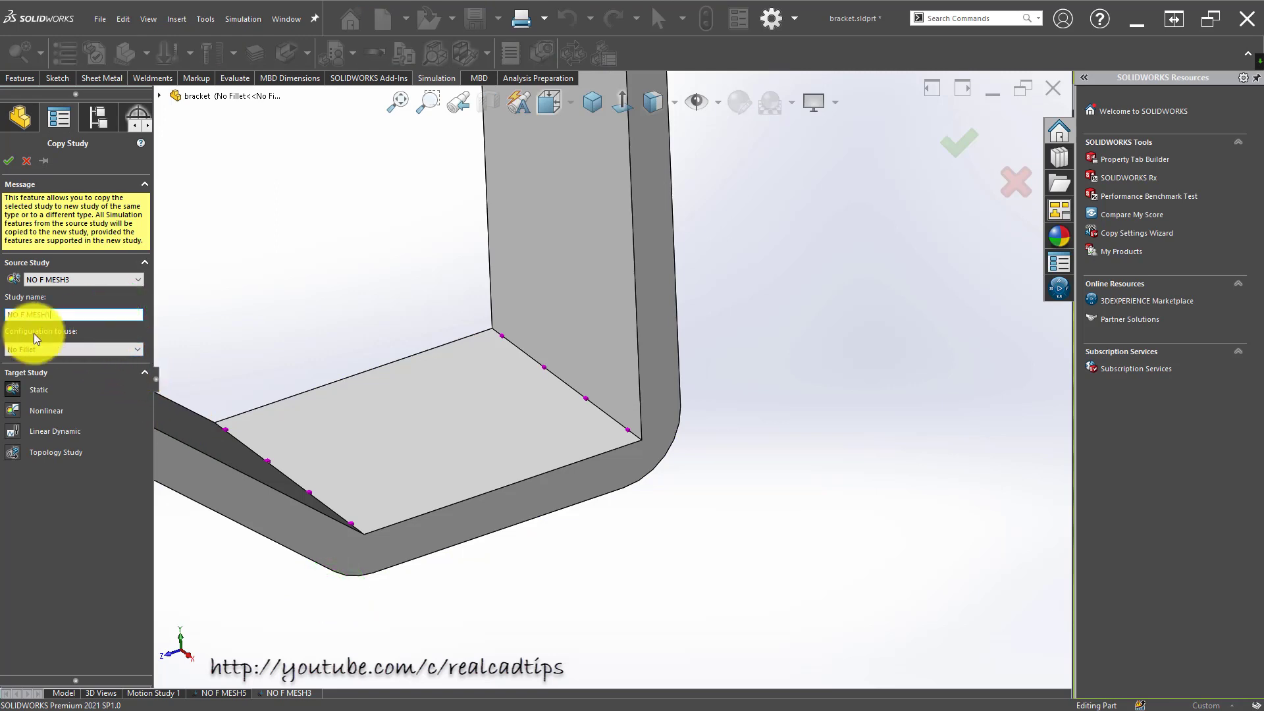
{"action": "left_click", "coordinate": [5, 163]}
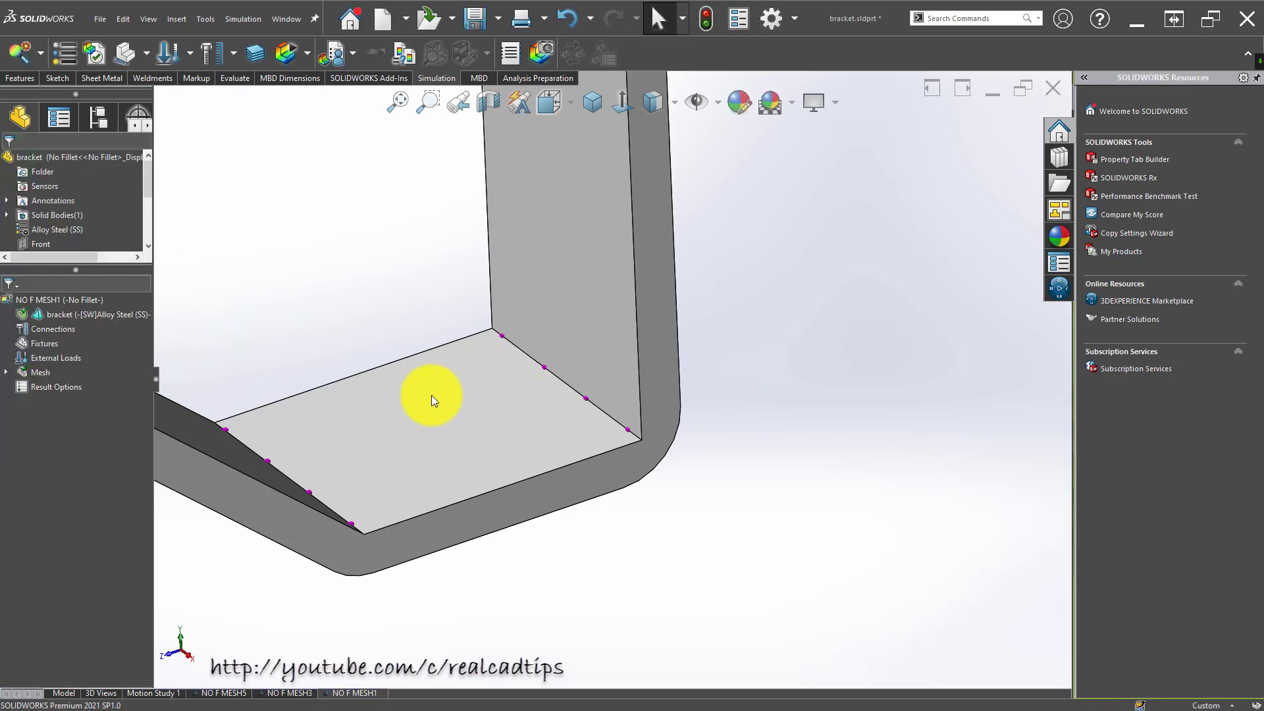
- Set the element size of the NO F MESH1 study's existing edge mesh control to 1 mm and generate the curvature-based mesh
{"action": "left_click", "coordinate": [14, 375]}
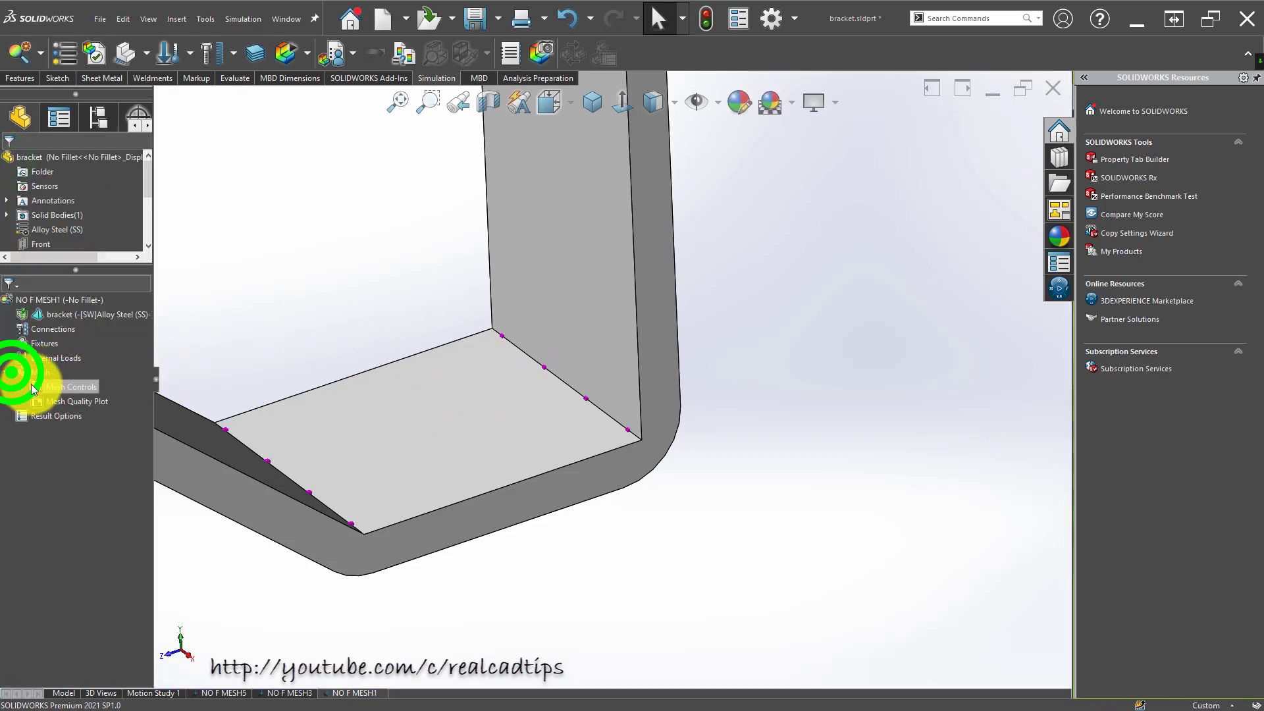
{"action": "right_click", "coordinate": [65, 399]}
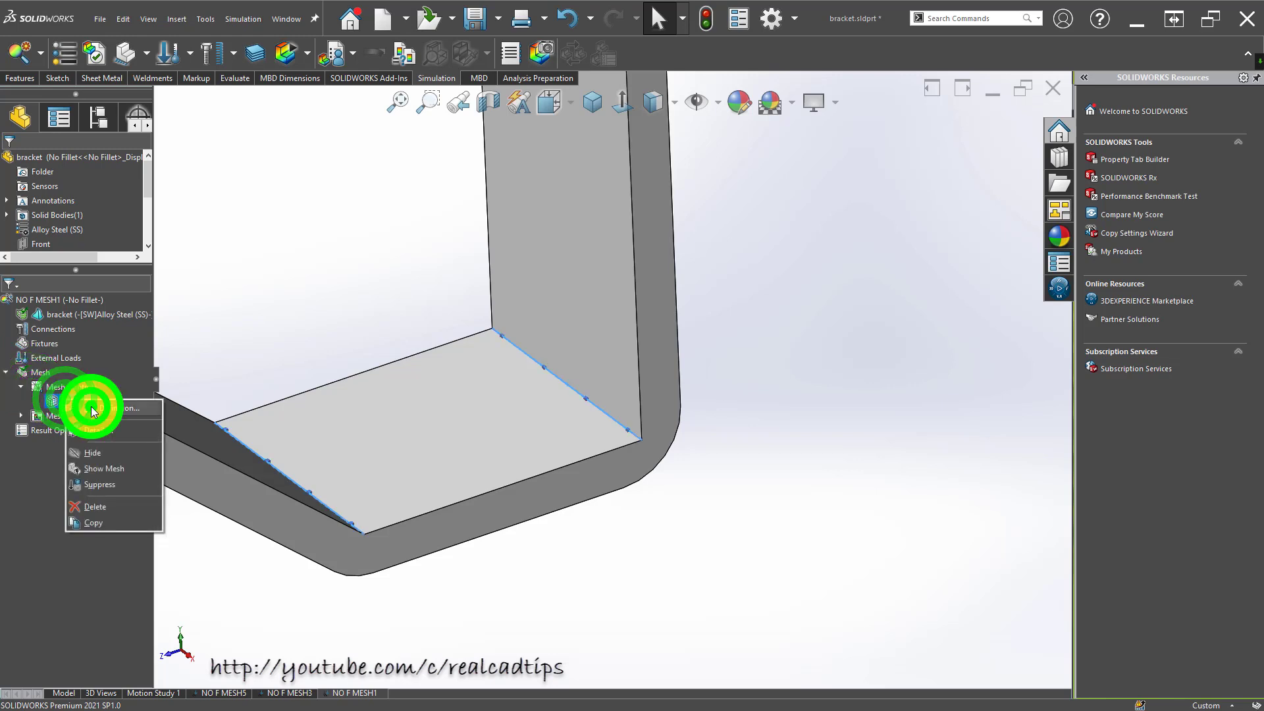
{"action": "left_click", "coordinate": [91, 407]}
{"action": "double_click", "coordinate": [62, 418]}
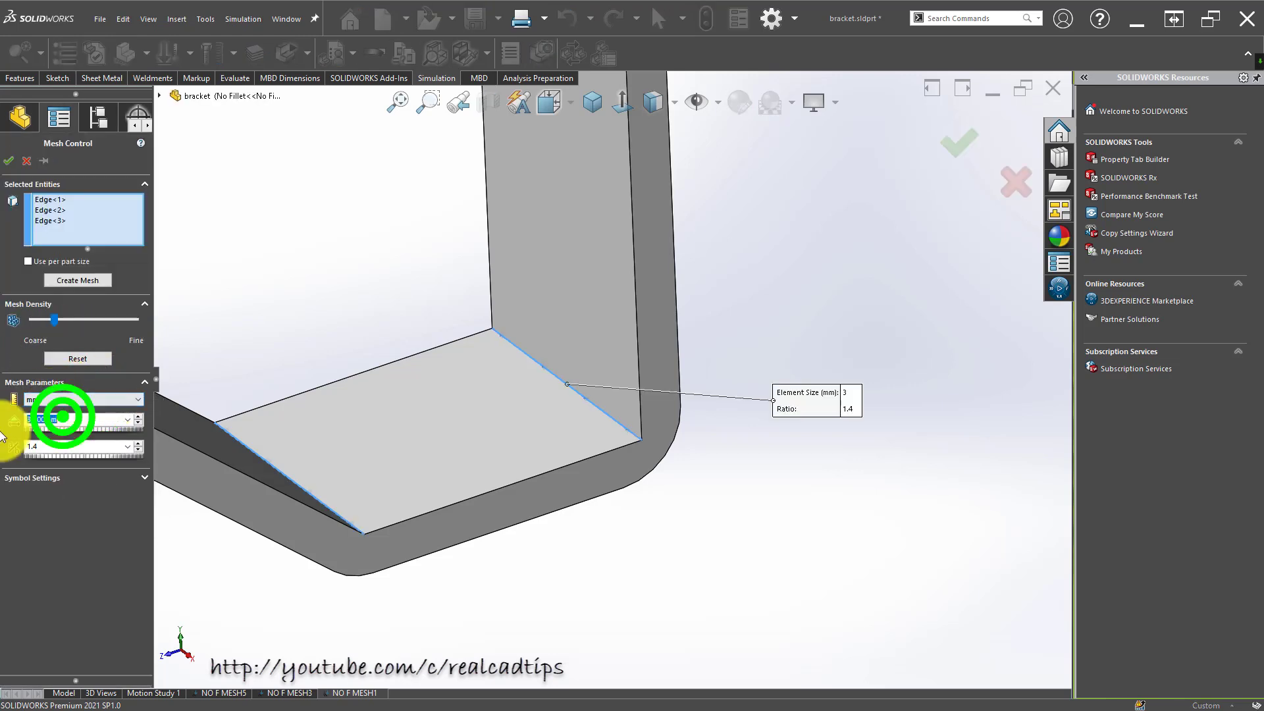
{"action": "type", "text": "1"}
{"action": "left_click", "coordinate": [74, 281]}
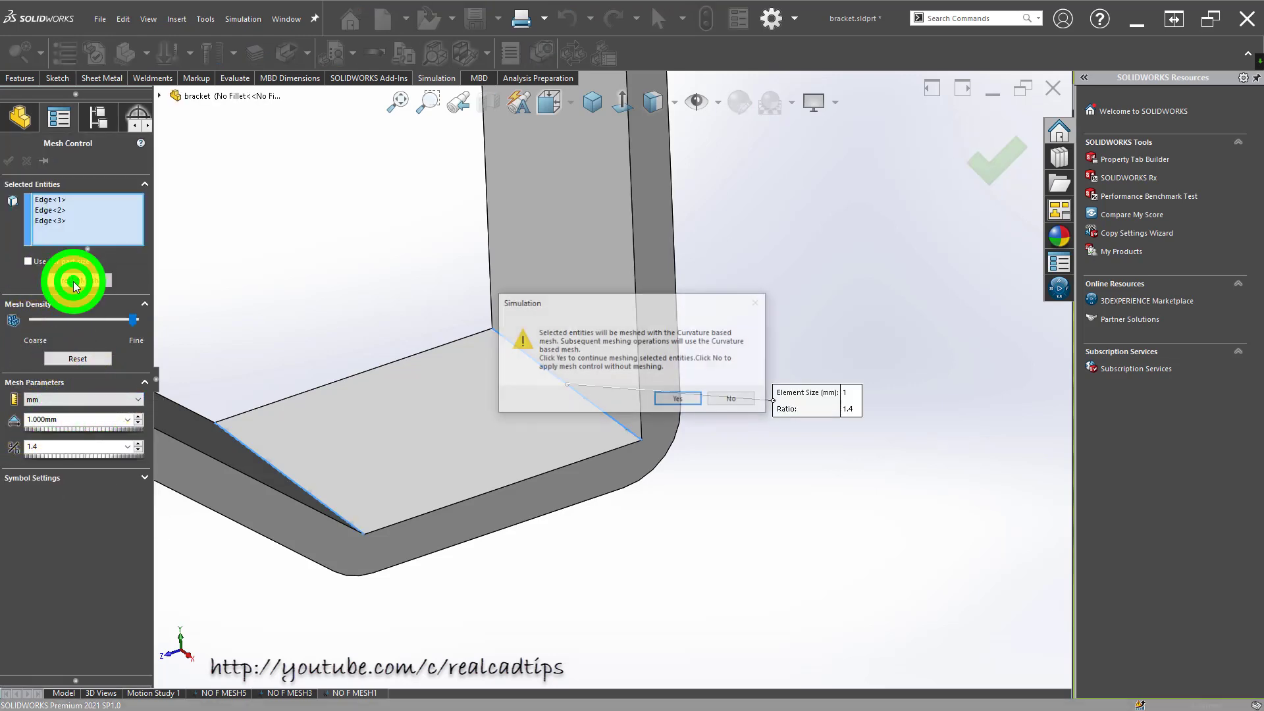
{"action": "left_click", "coordinate": [682, 397]}
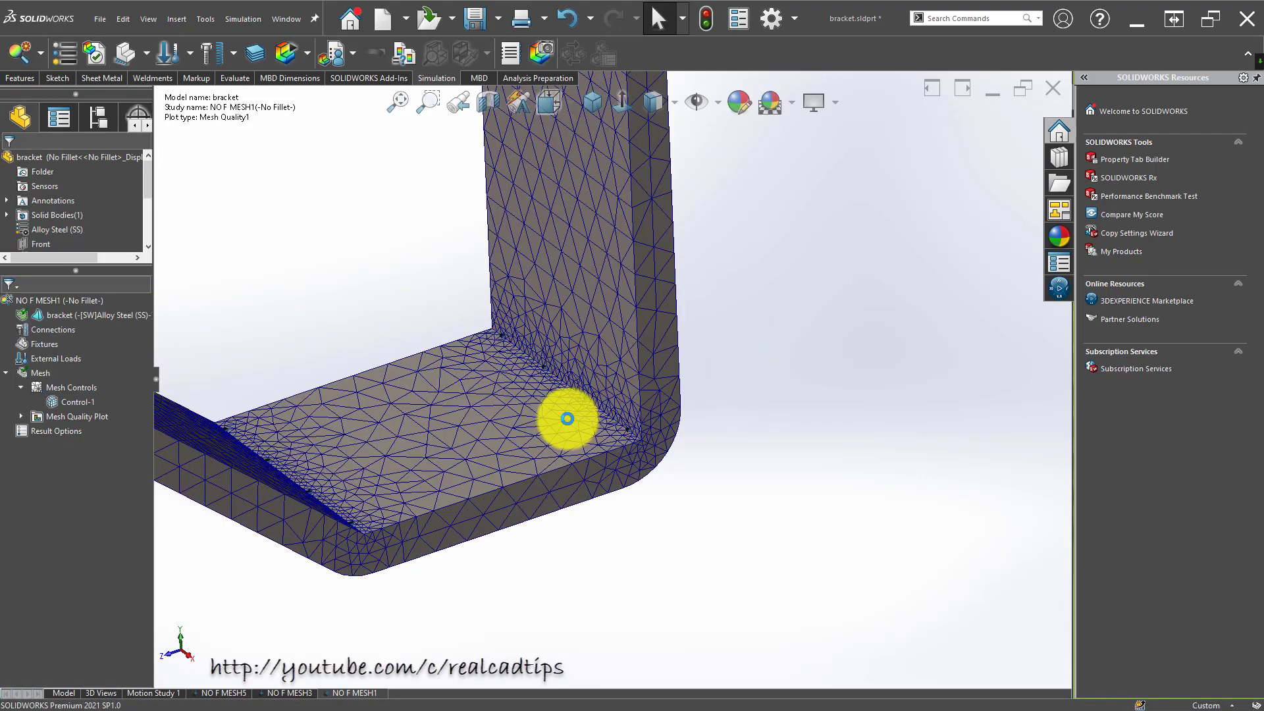
{"action": "scroll", "coordinate": [622, 433], "scroll_direction": "down", "scroll_amount": 5}
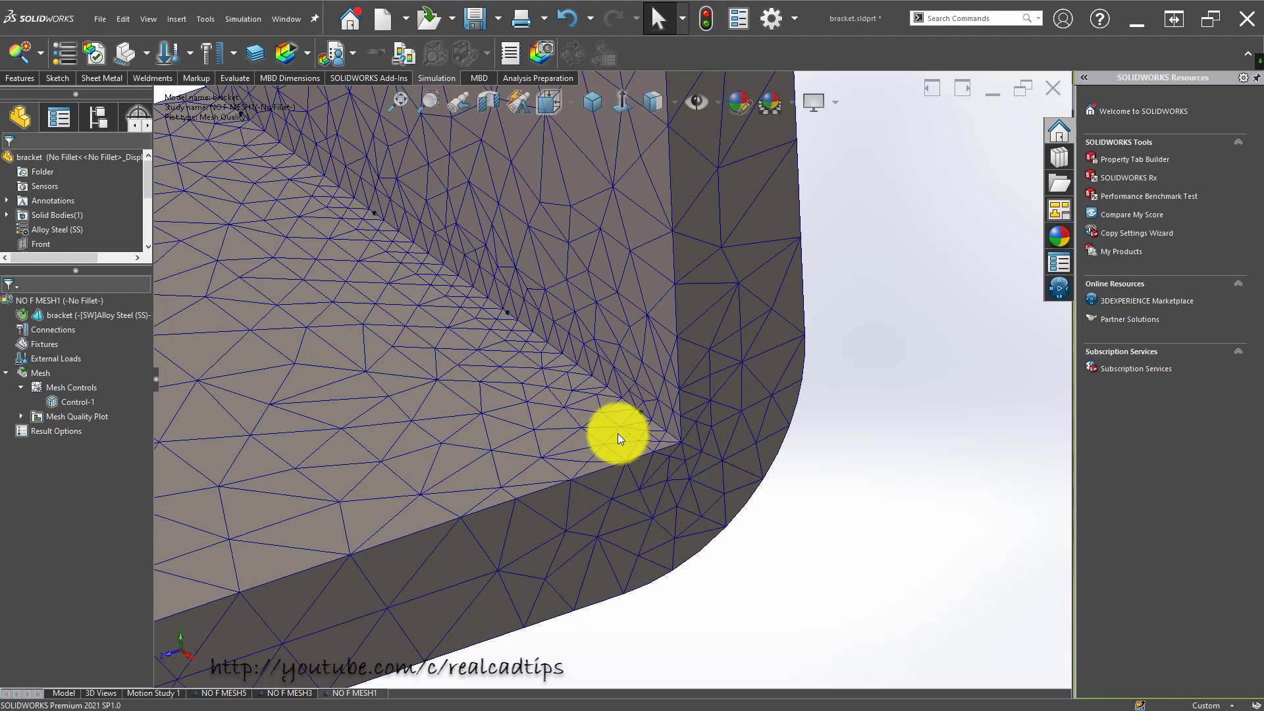
- Copy the NO F MESH1 study to a new static study named NO F MESH0-4, using the No Fillet configuration
{"action": "right_click", "coordinate": [349, 692]}
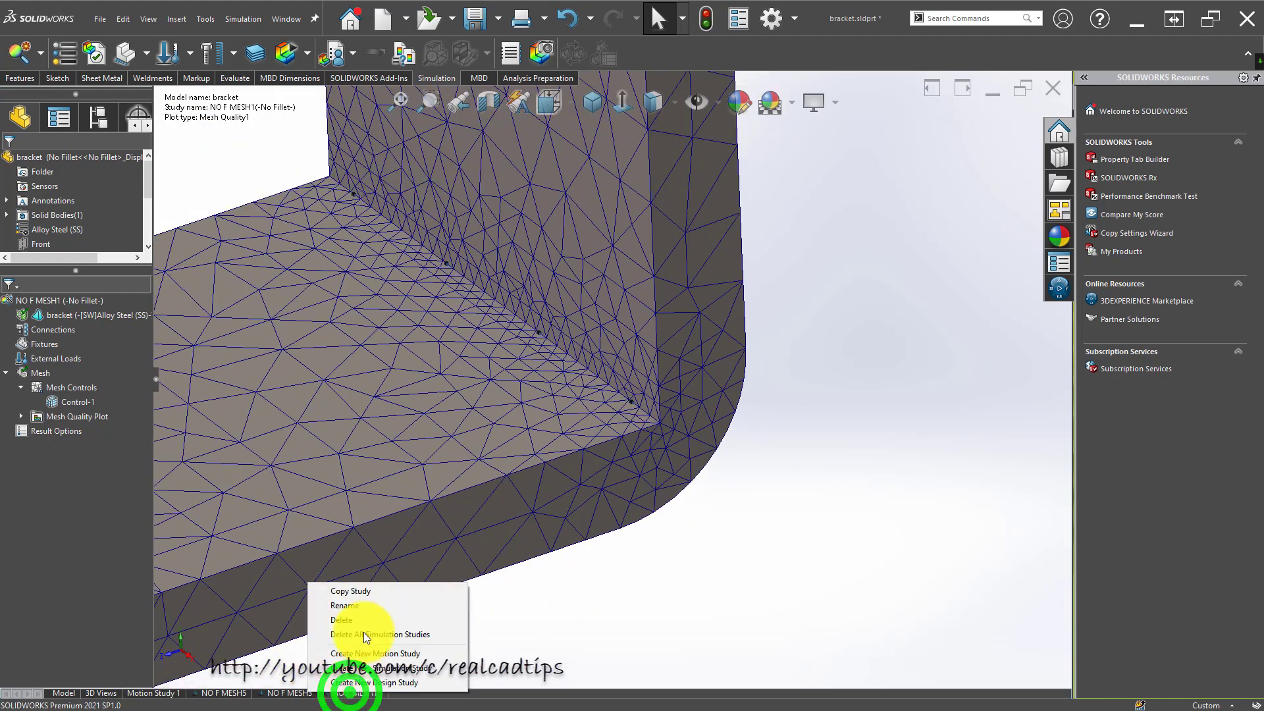
{"action": "left_click", "coordinate": [381, 591]}
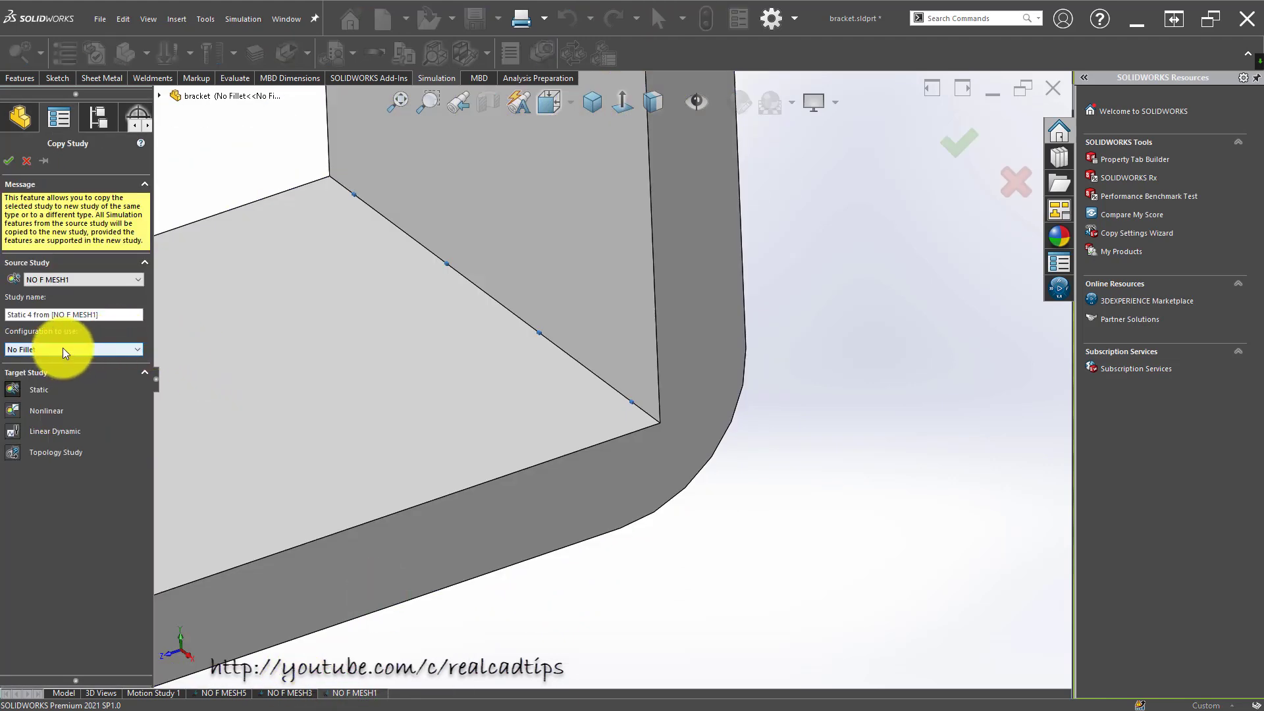
{"action": "left_click_drag", "start_coordinate": [112, 315], "coordinate": [1, 312]}
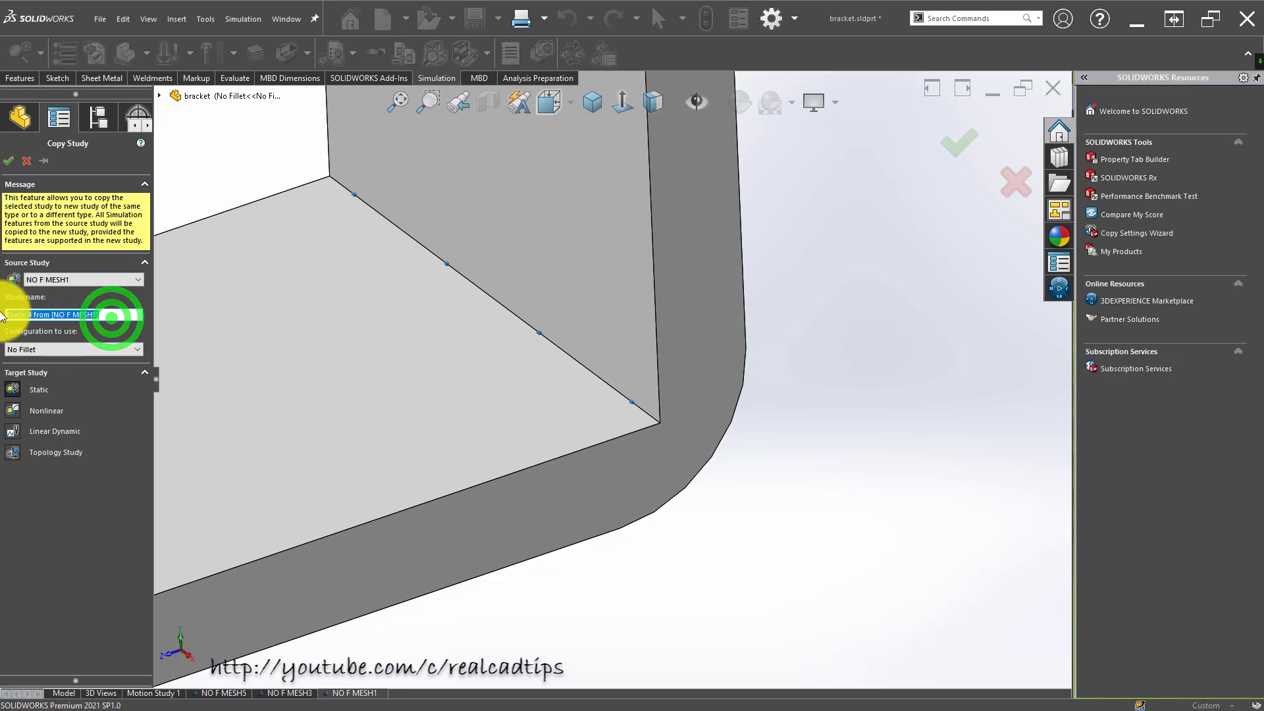
{"action": "key", "text": "ctrl+v"}
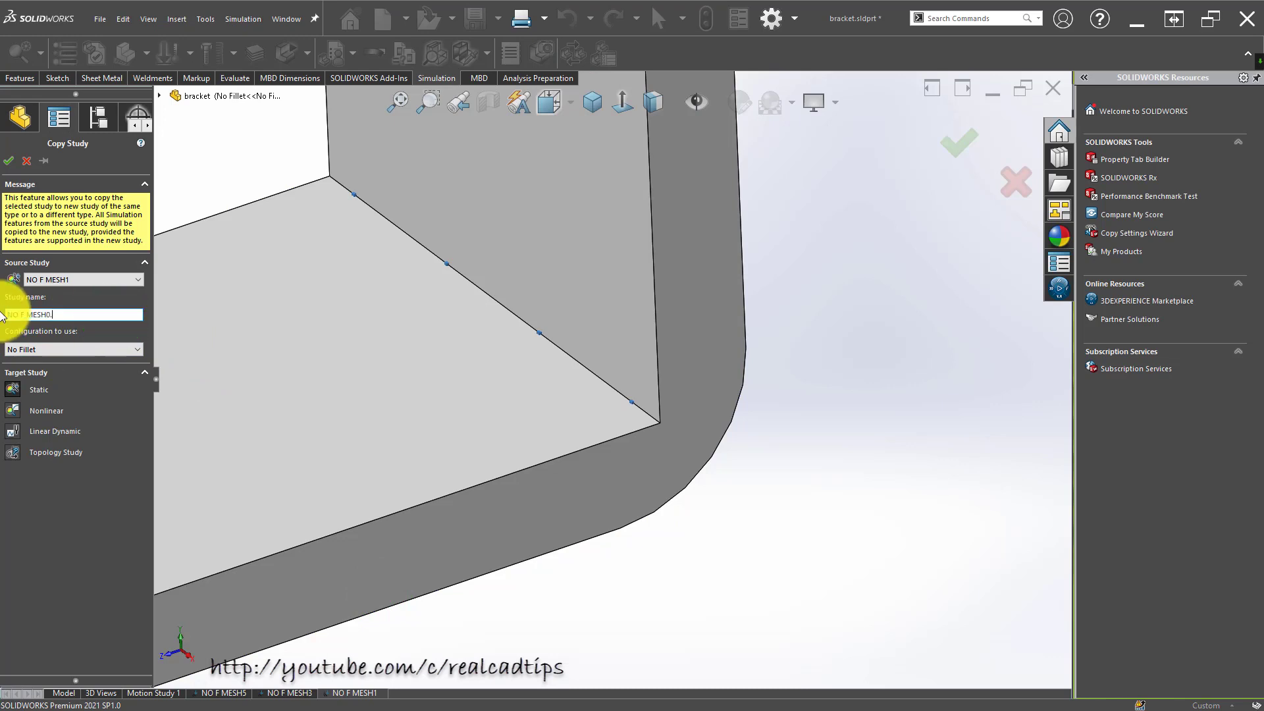
{"action": "left_click", "coordinate": [9, 161]}
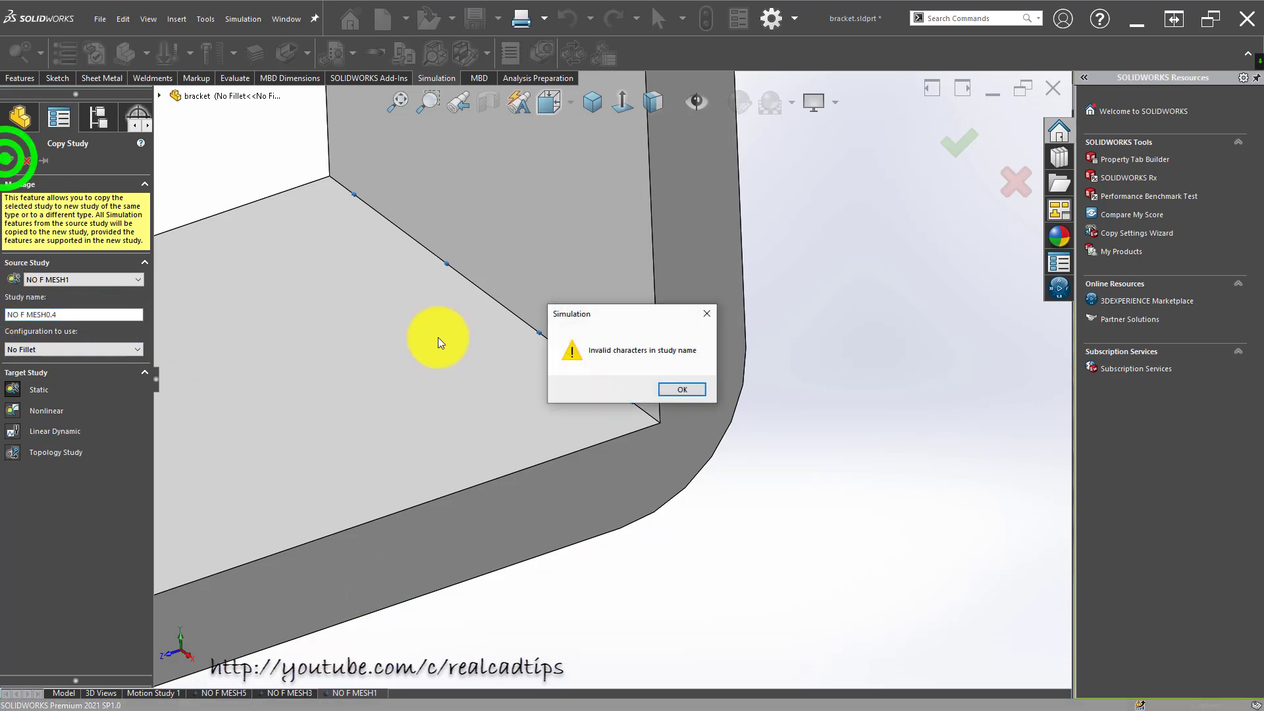
{"action": "left_click", "coordinate": [685, 388]}
{"action": "left_click", "coordinate": [83, 319]}
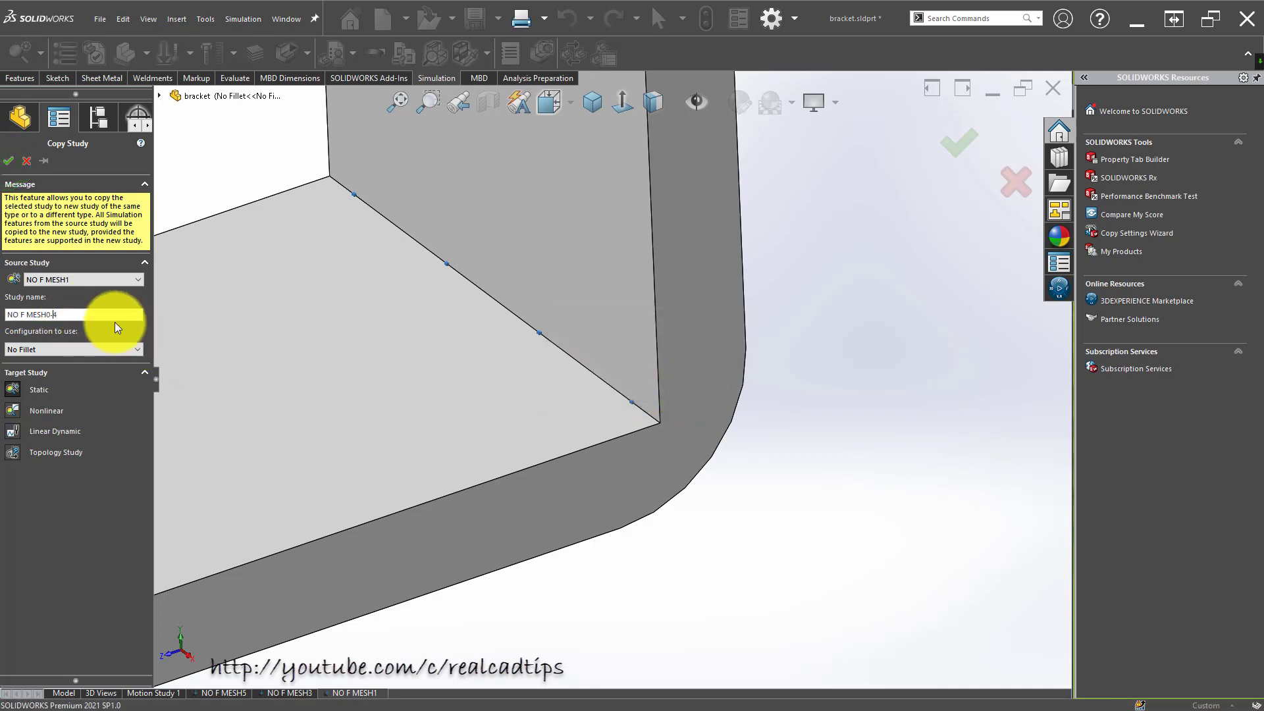
{"action": "left_click", "coordinate": [9, 161]}
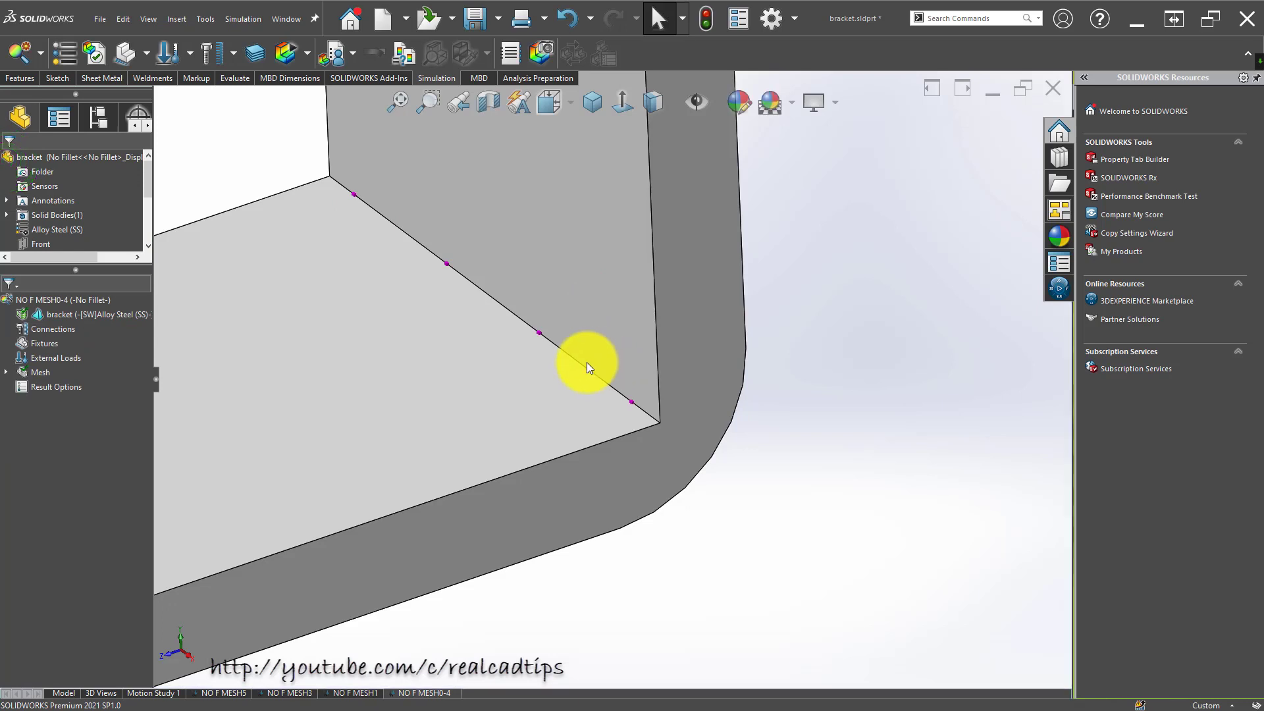
- Set the element size of the NO F MESH0-4 study's existing edge mesh control to 0.4 mm and generate the curvature-based mesh
{"action": "left_click", "coordinate": [7, 371]}
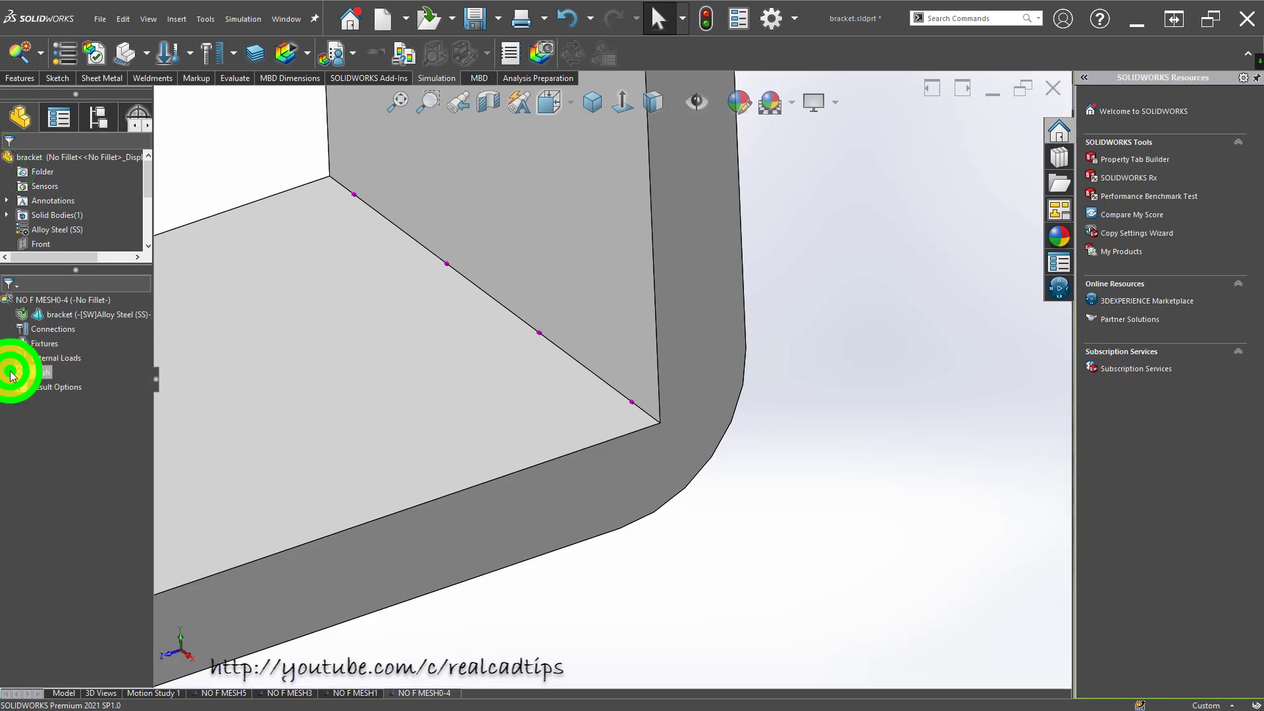
{"action": "left_click", "coordinate": [79, 385]}
{"action": "left_click", "coordinate": [79, 401]}
{"action": "right_click", "coordinate": [79, 401]}
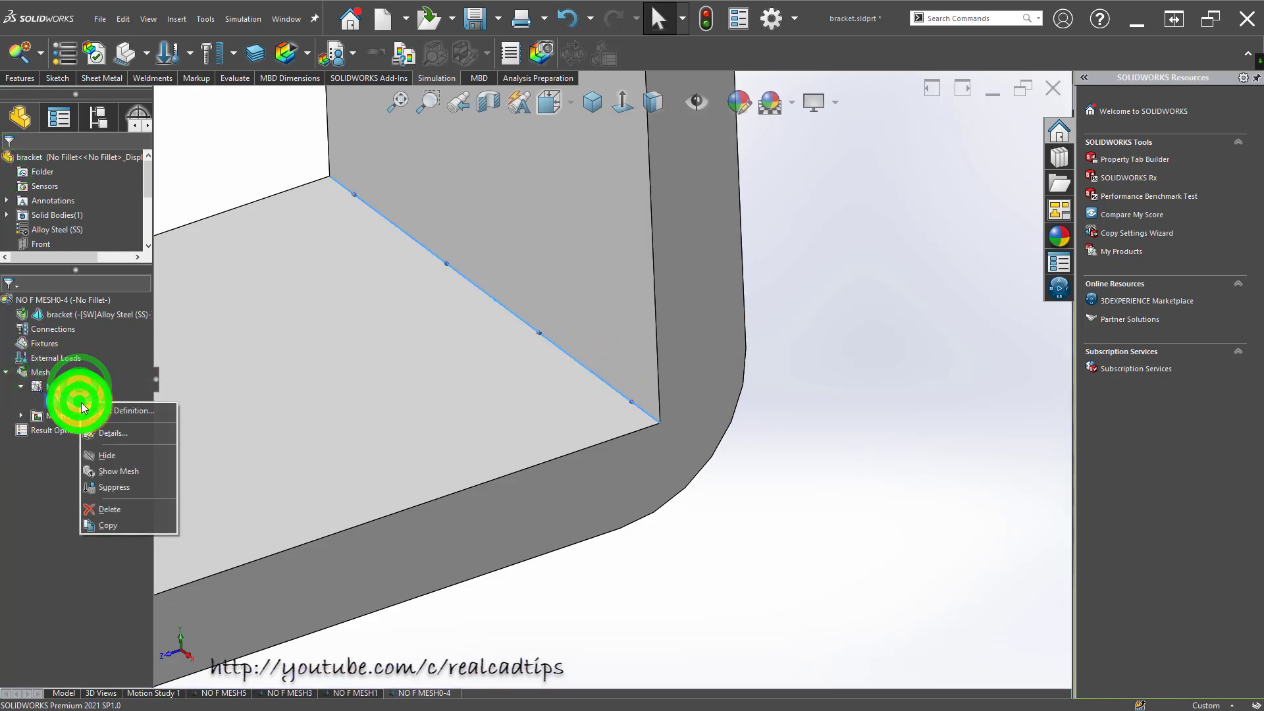
{"action": "left_click", "coordinate": [100, 409]}
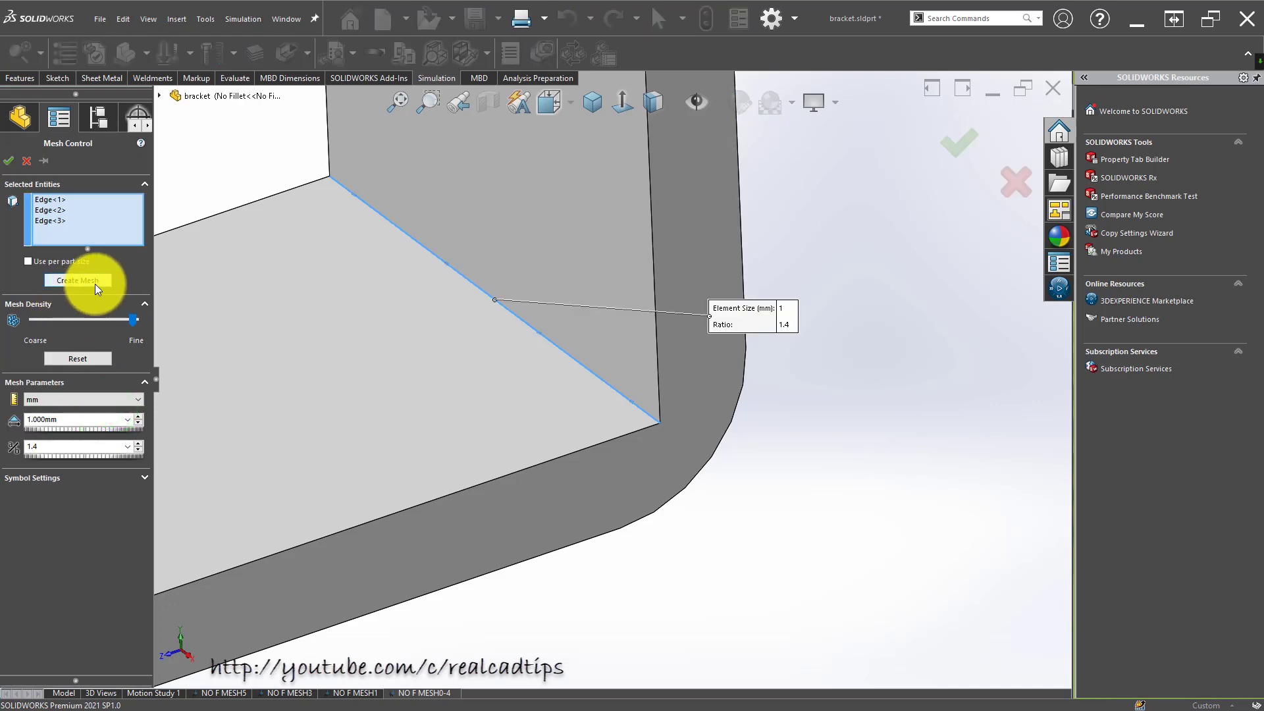
{"action": "double_click", "coordinate": [74, 419]}
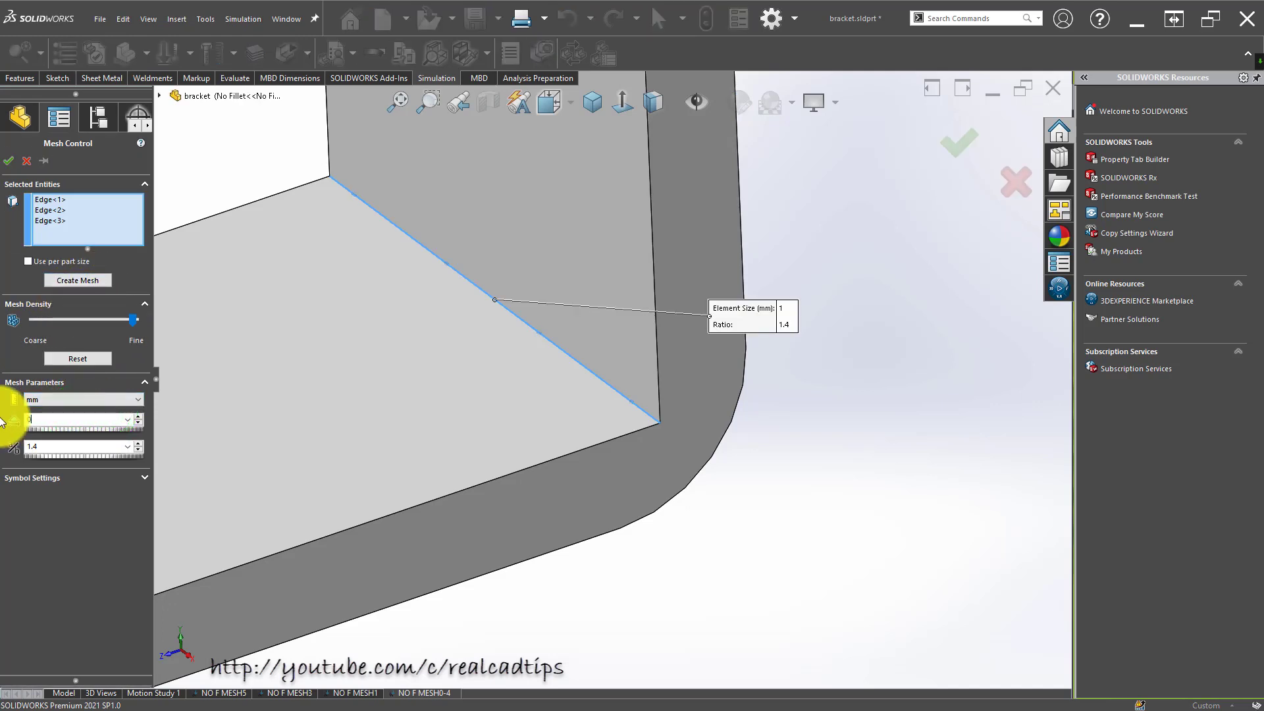
{"action": "left_click", "coordinate": [78, 281]}
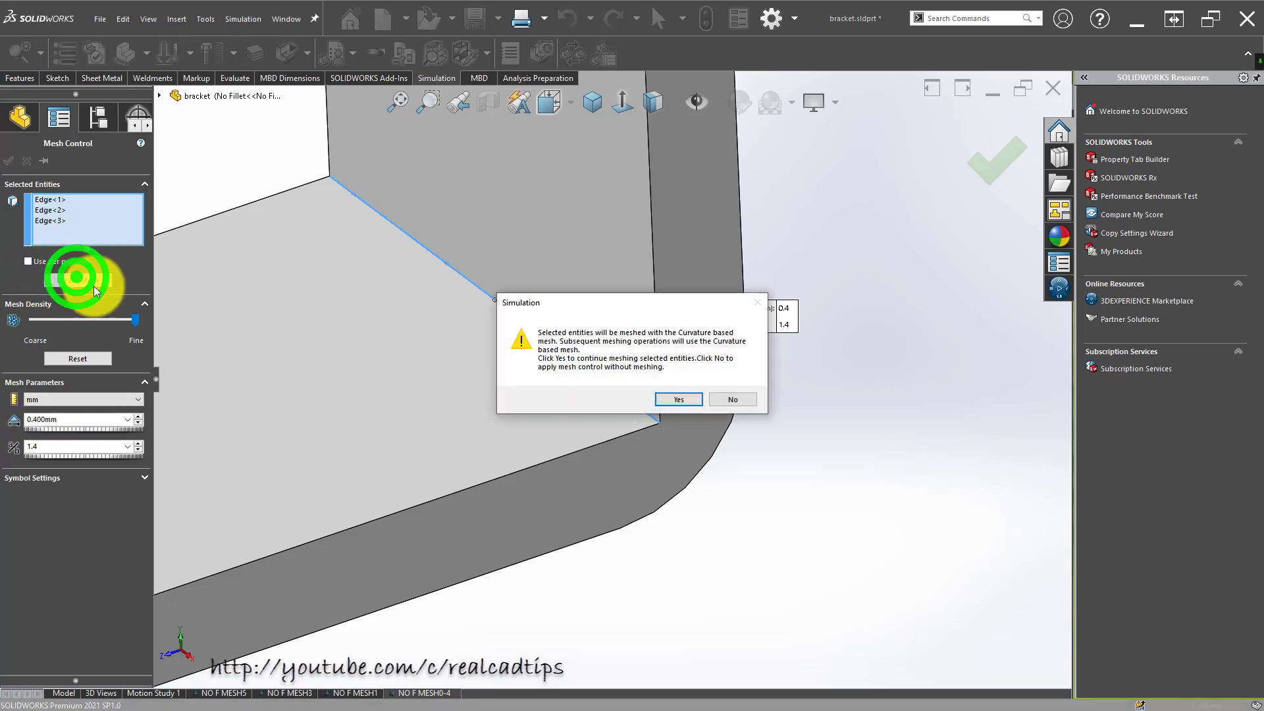
{"action": "left_click", "coordinate": [663, 398]}
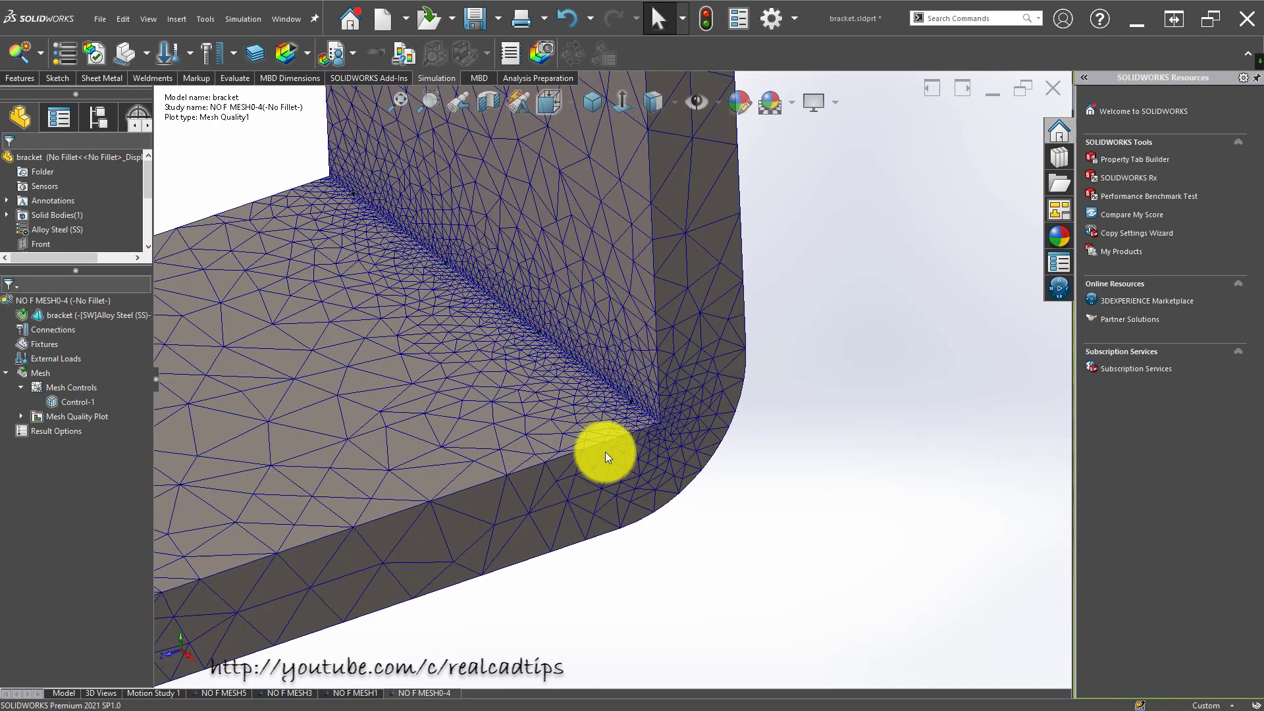
- Show the meshed bracket in isometric view and try to run all simulation studies
{"action": "scroll", "coordinate": [642, 385], "scroll_direction": "up", "scroll_amount": 3}
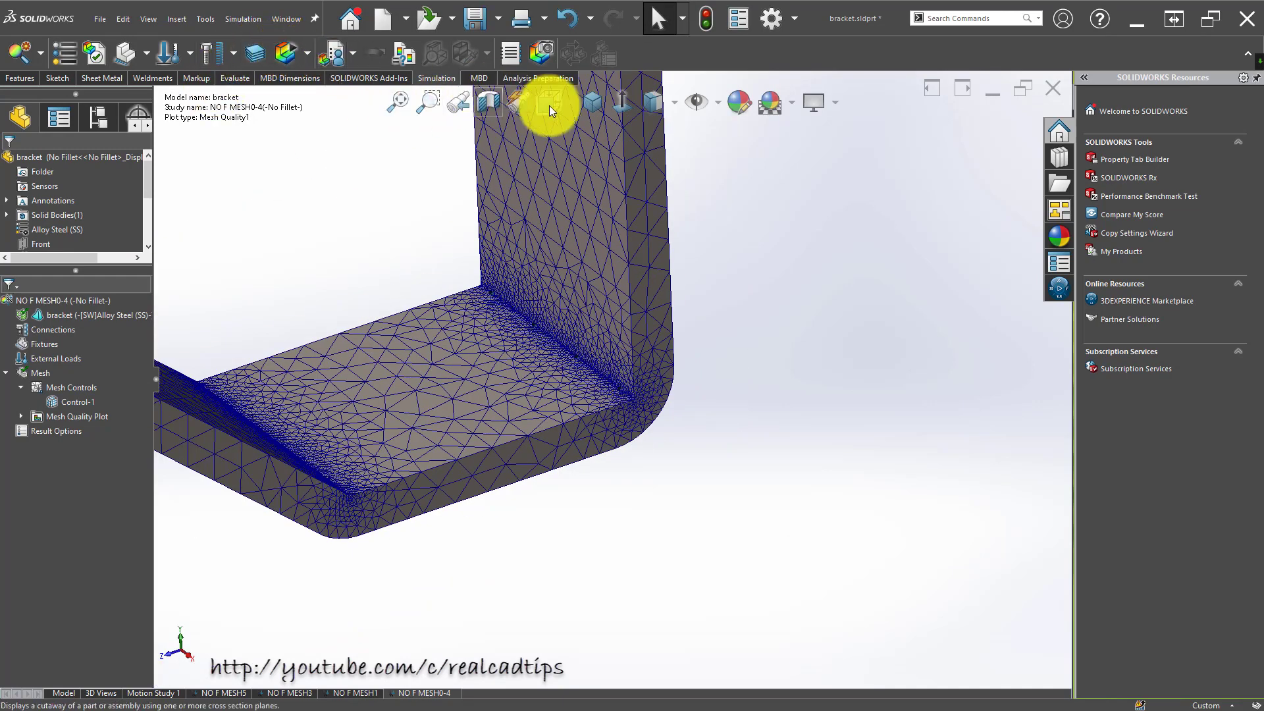
{"action": "left_click", "coordinate": [588, 99]}
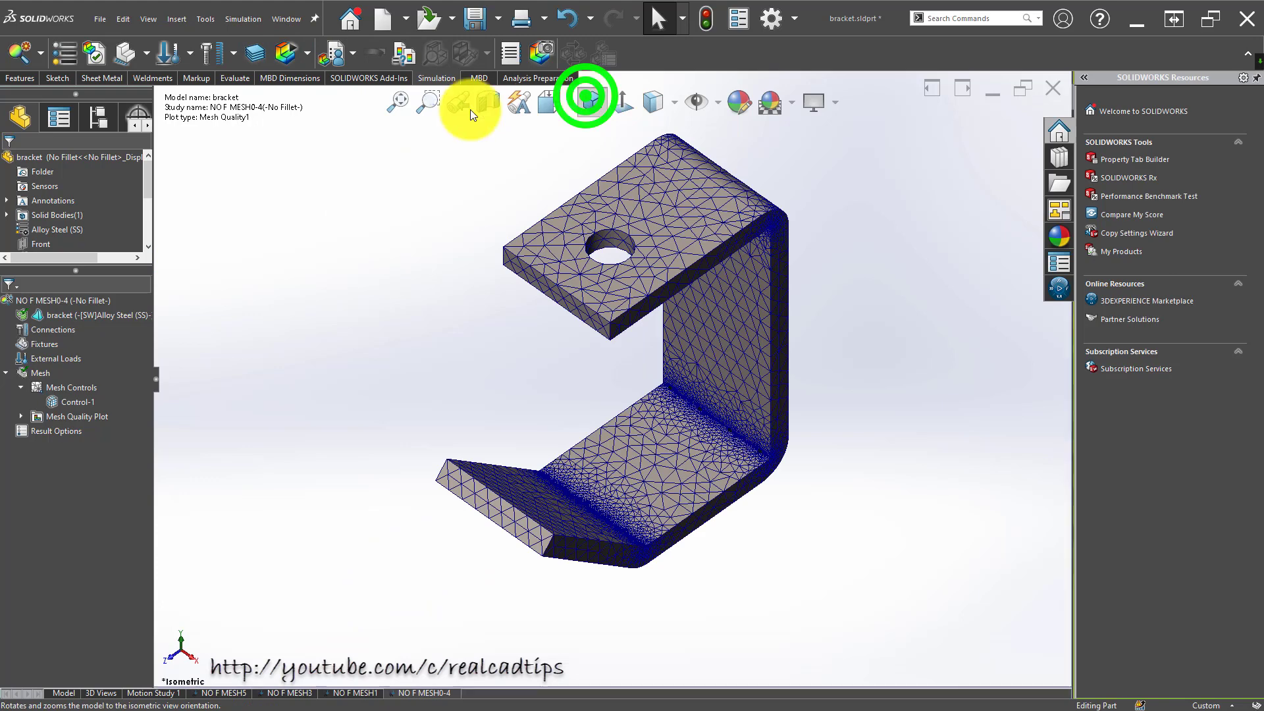
{"action": "left_click", "coordinate": [307, 52]}
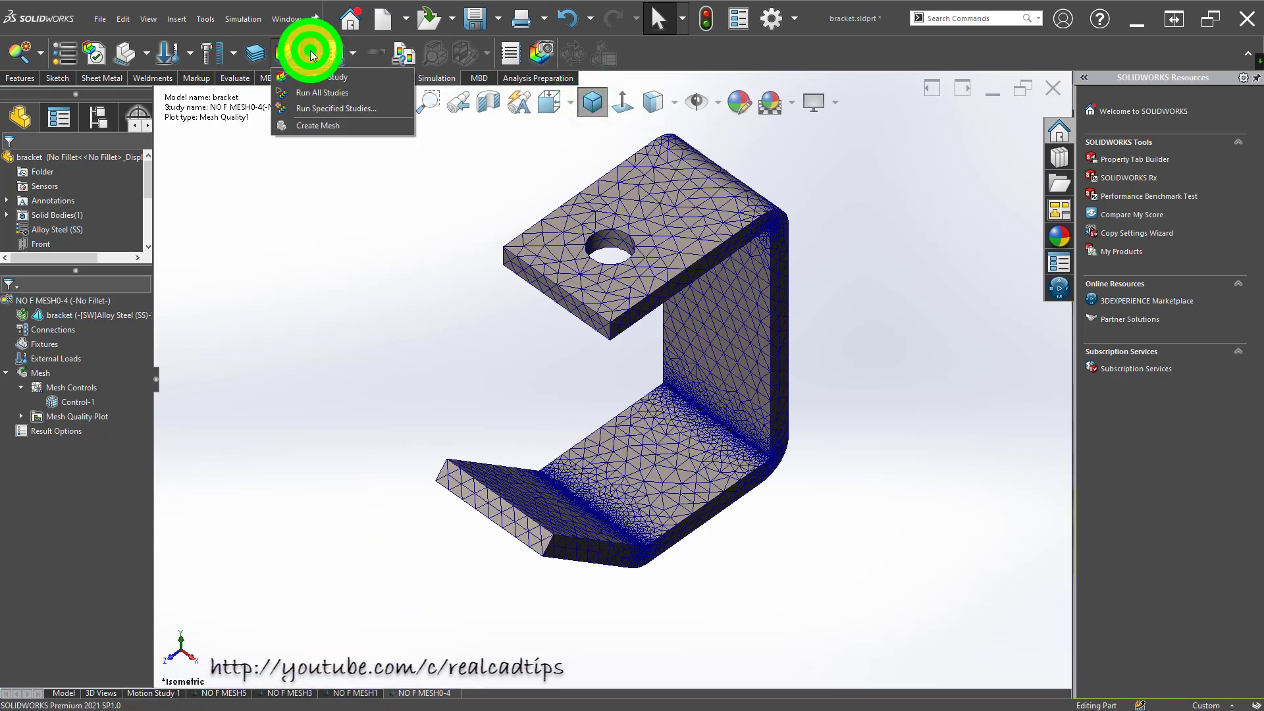
{"action": "left_click", "coordinate": [337, 92]}
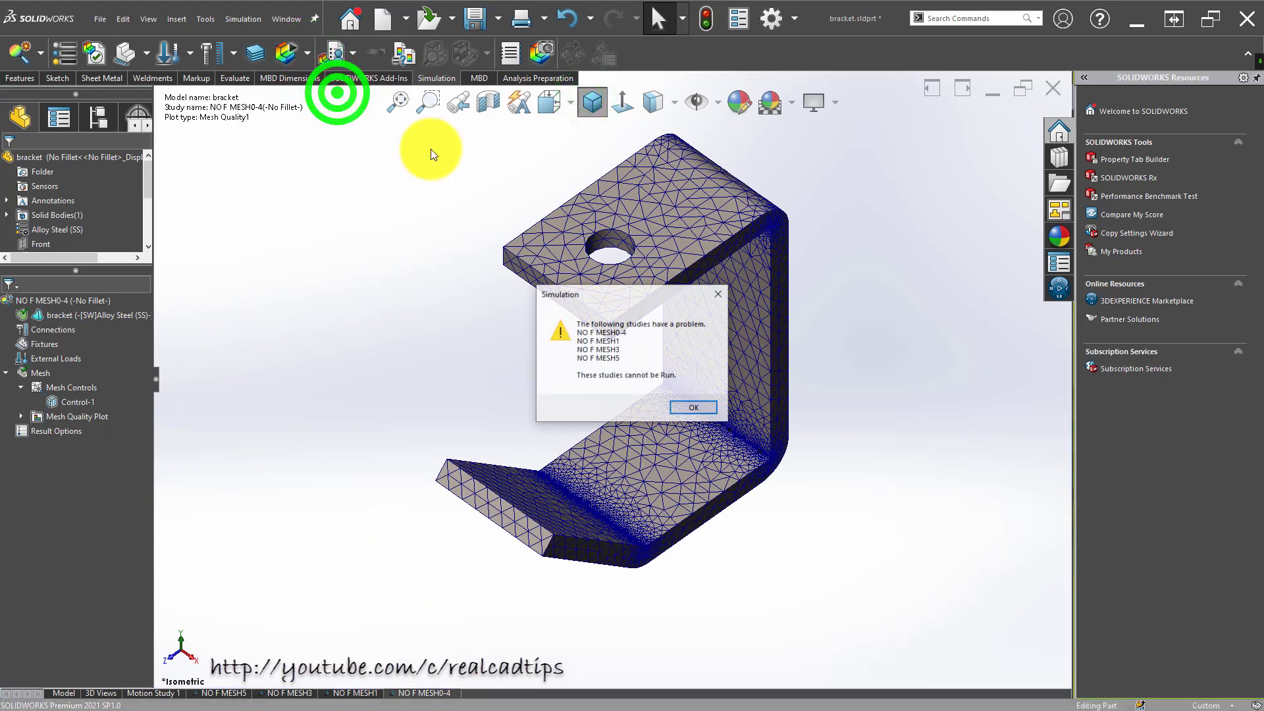
{"action": "left_click", "coordinate": [693, 406]}
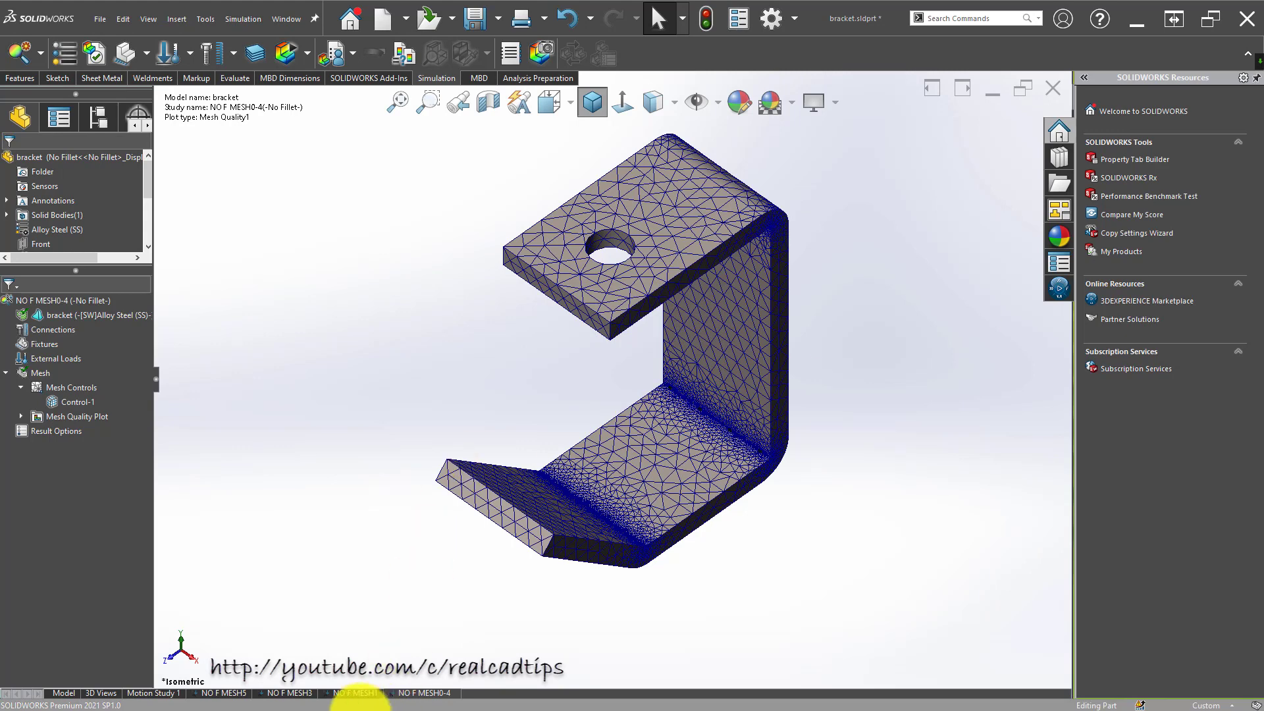
- In the NO F MESH5 study, apply a Fixed Geometry fixture to the outer face of the bracket's upper flange with the hole
{"action": "left_click", "coordinate": [238, 692]}
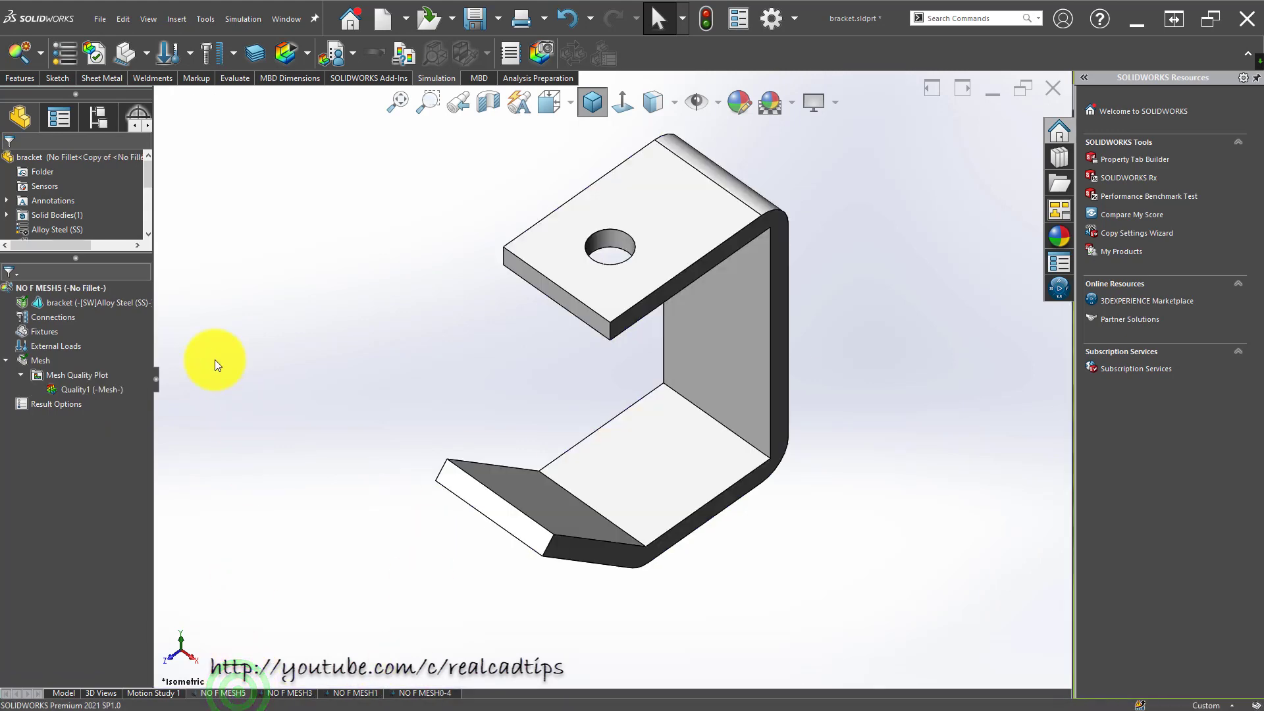
{"action": "left_click", "coordinate": [148, 51]}
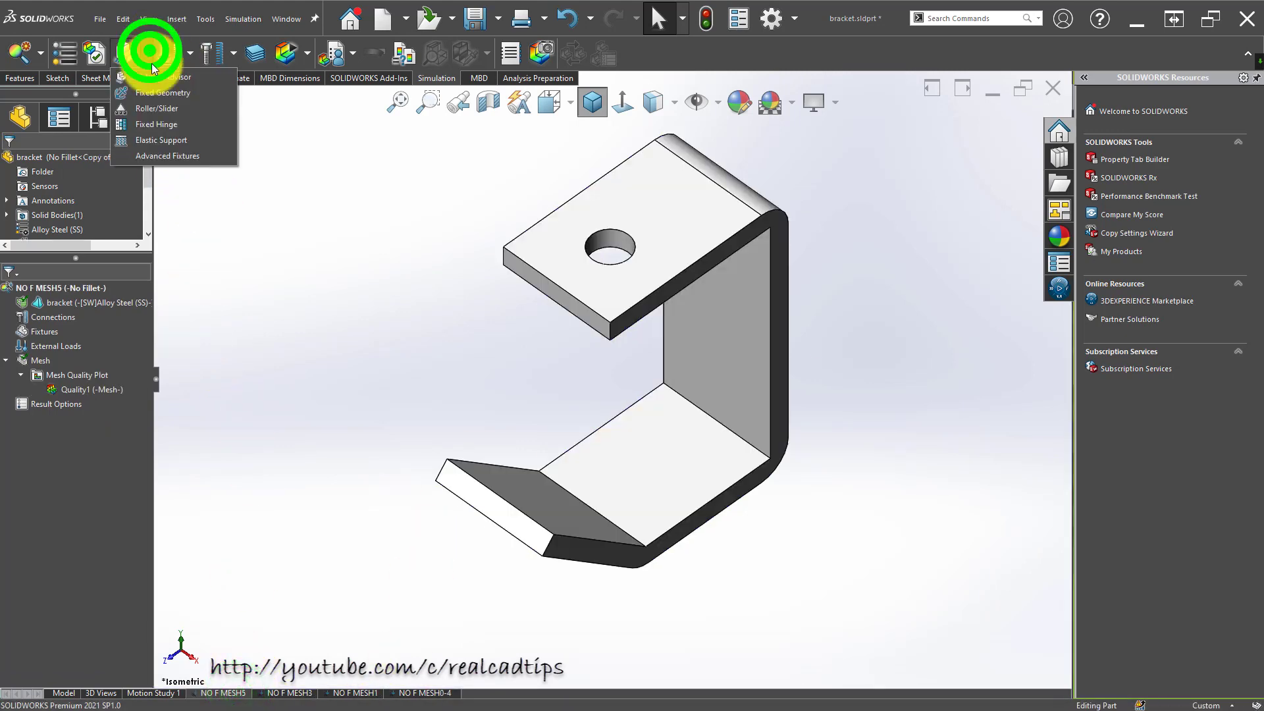
{"action": "left_click", "coordinate": [177, 93]}
{"action": "left_click", "coordinate": [673, 223]}
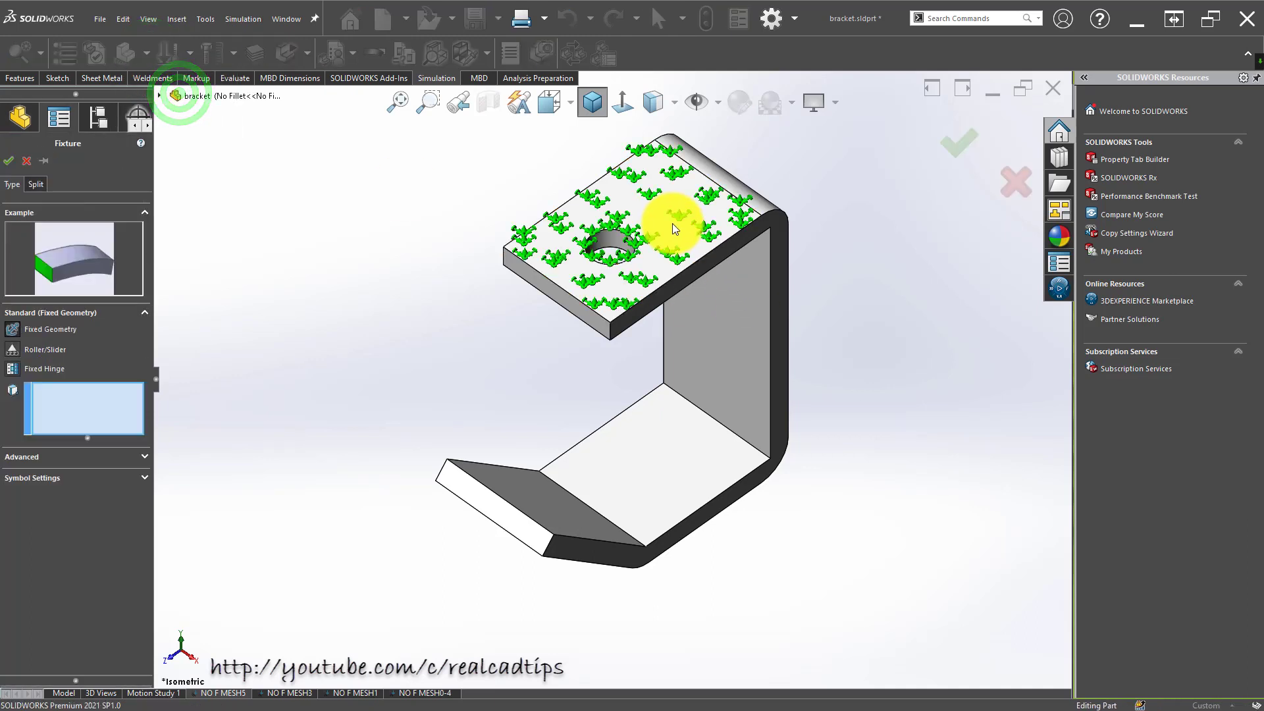
{"action": "left_click", "coordinate": [962, 135]}
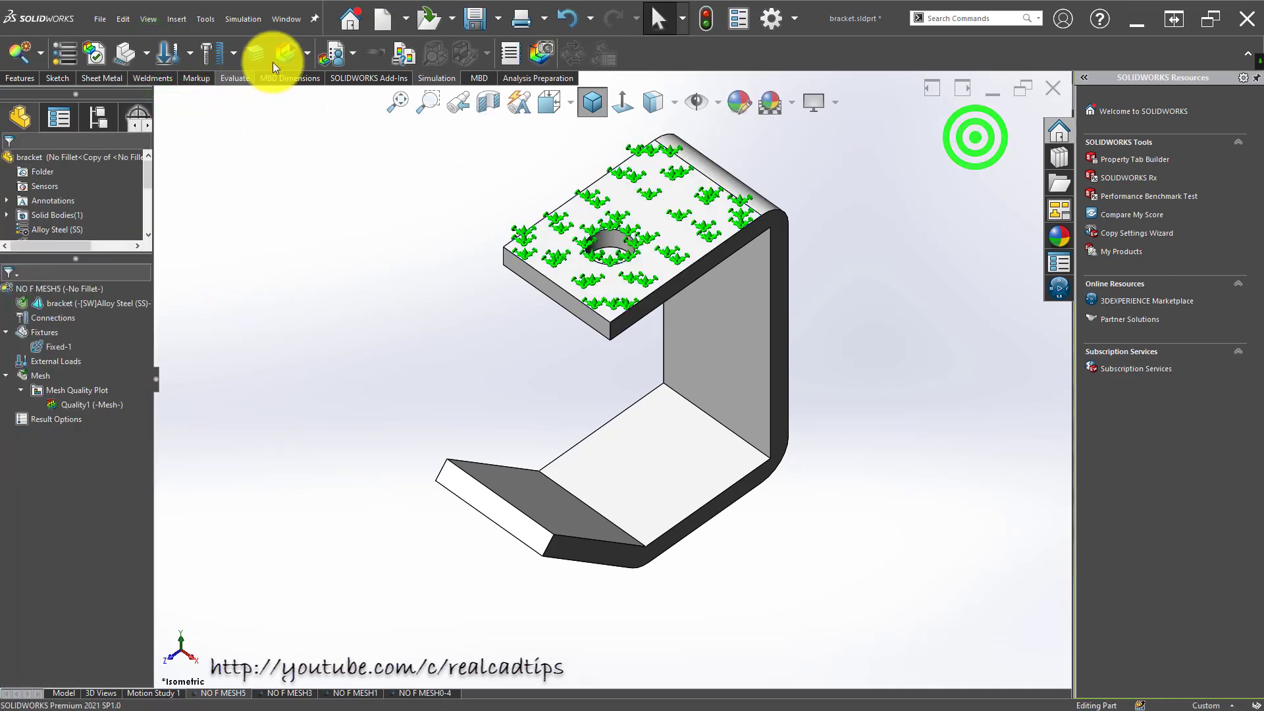
- Apply a 900 N normal force to the inner face of the bracket's lower flange in the NO F MESH5 study
{"action": "left_click", "coordinate": [307, 45]}
{"action": "left_click", "coordinate": [234, 53]}
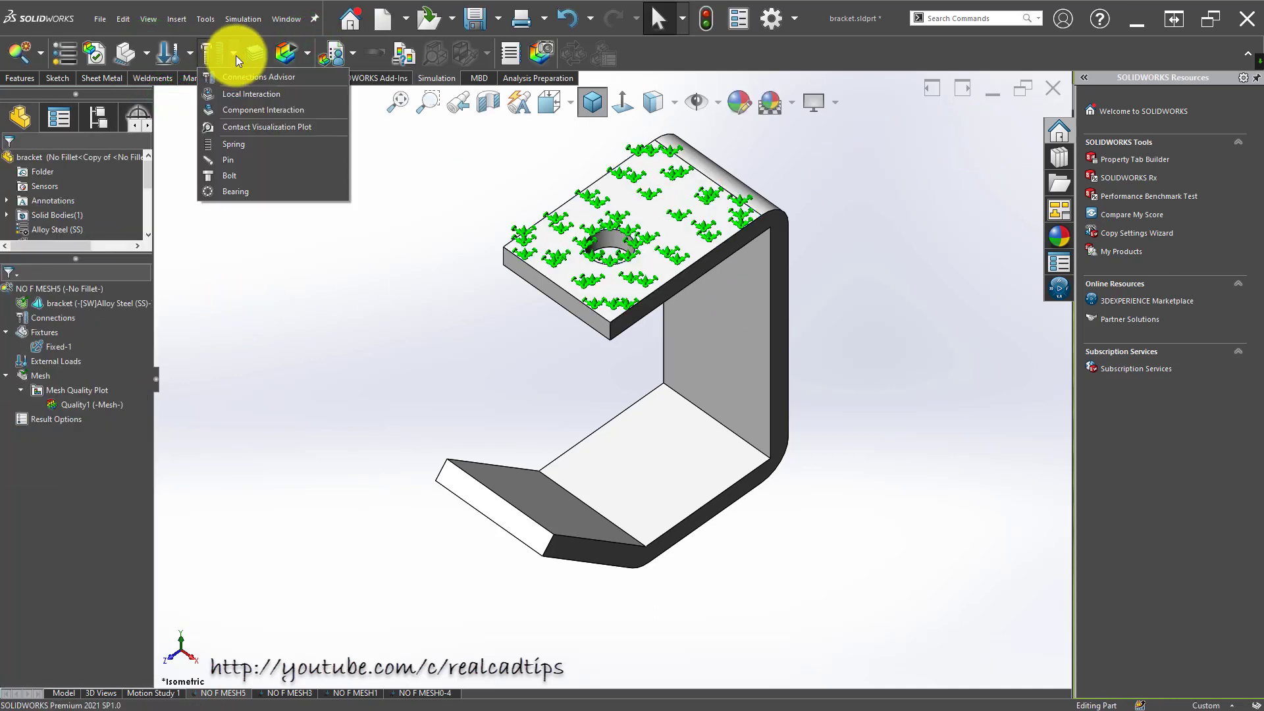
{"action": "left_click", "coordinate": [184, 52]}
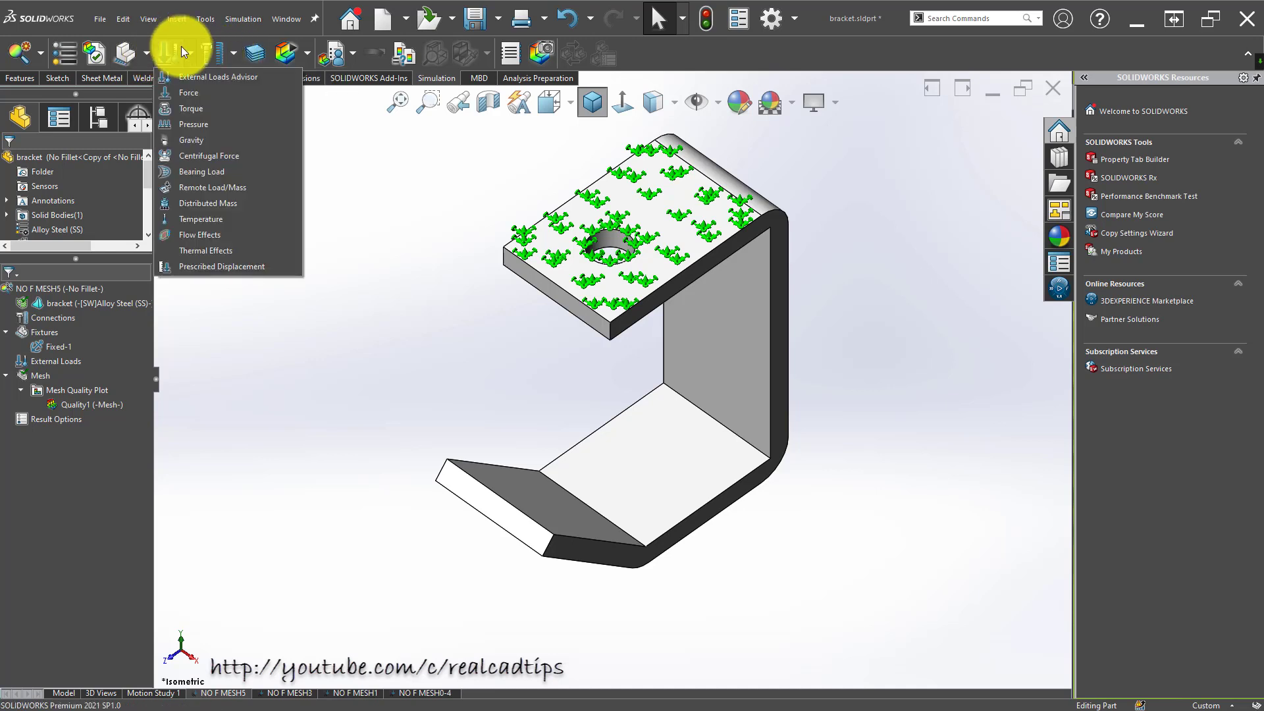
{"action": "left_click", "coordinate": [188, 93]}
{"action": "left_click", "coordinate": [664, 449]}
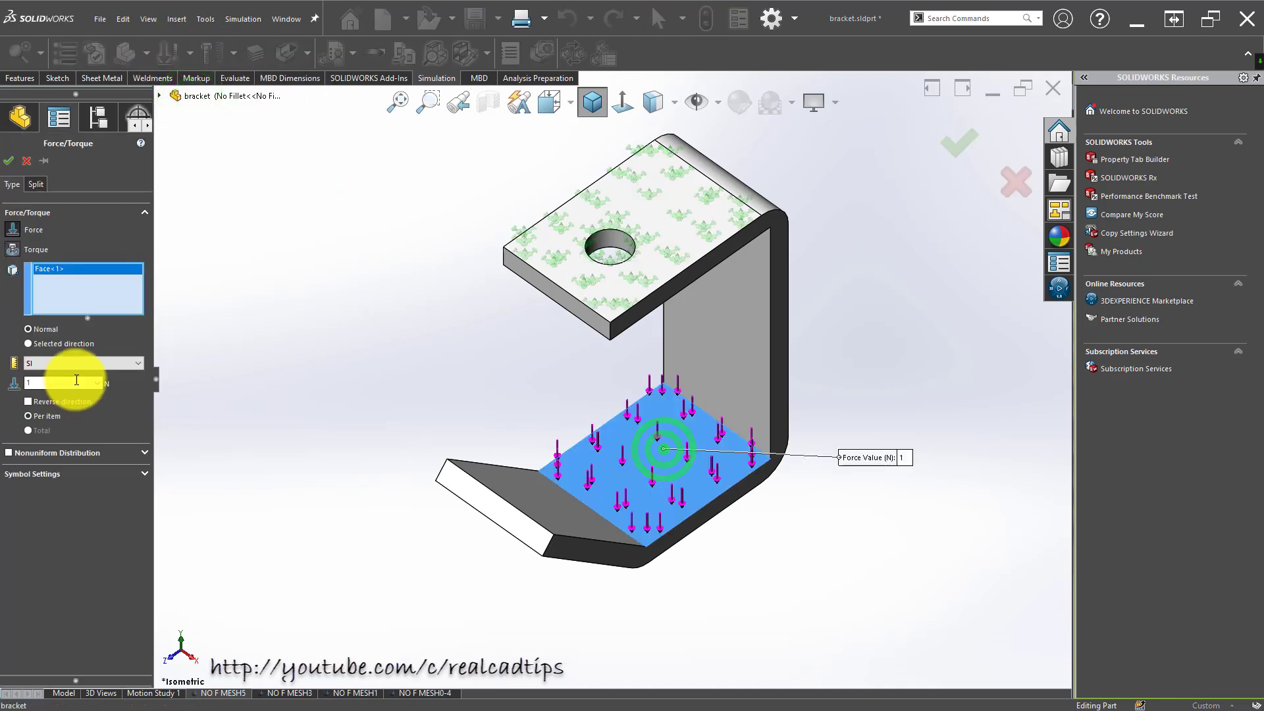
{"action": "double_click", "coordinate": [25, 384]}
{"action": "type", "text": "80"}
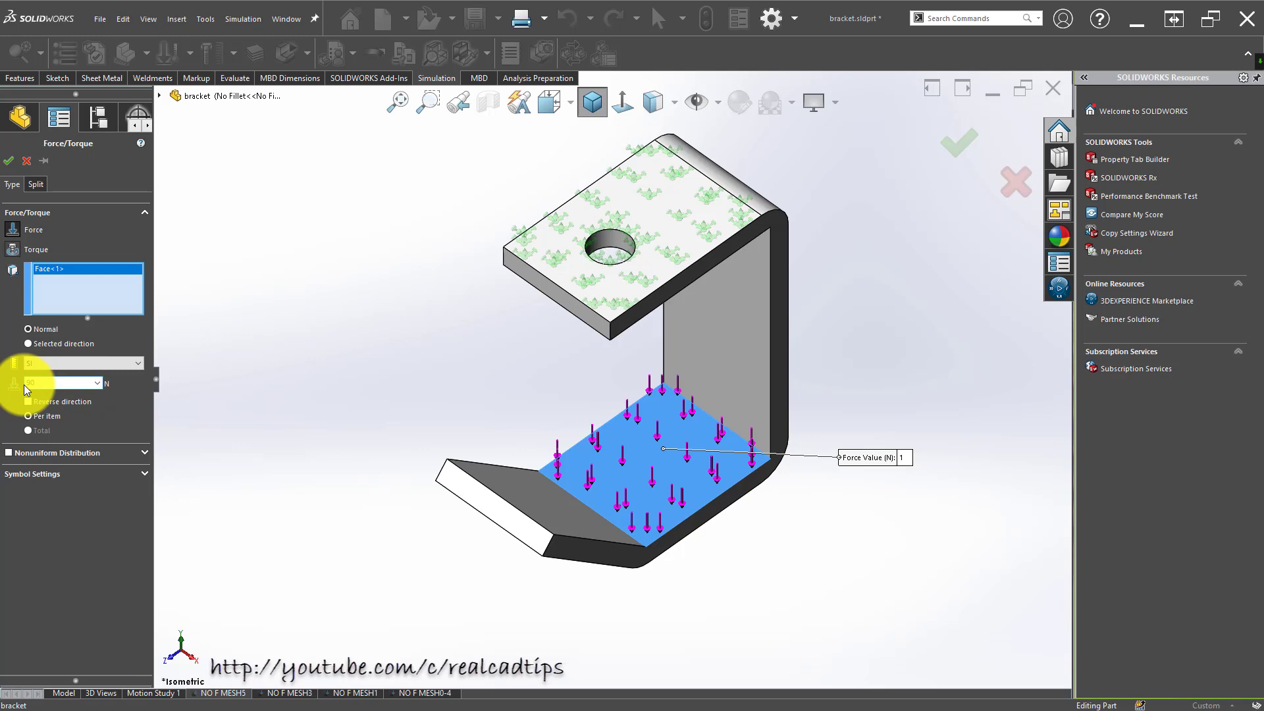
{"action": "left_click", "coordinate": [10, 164]}
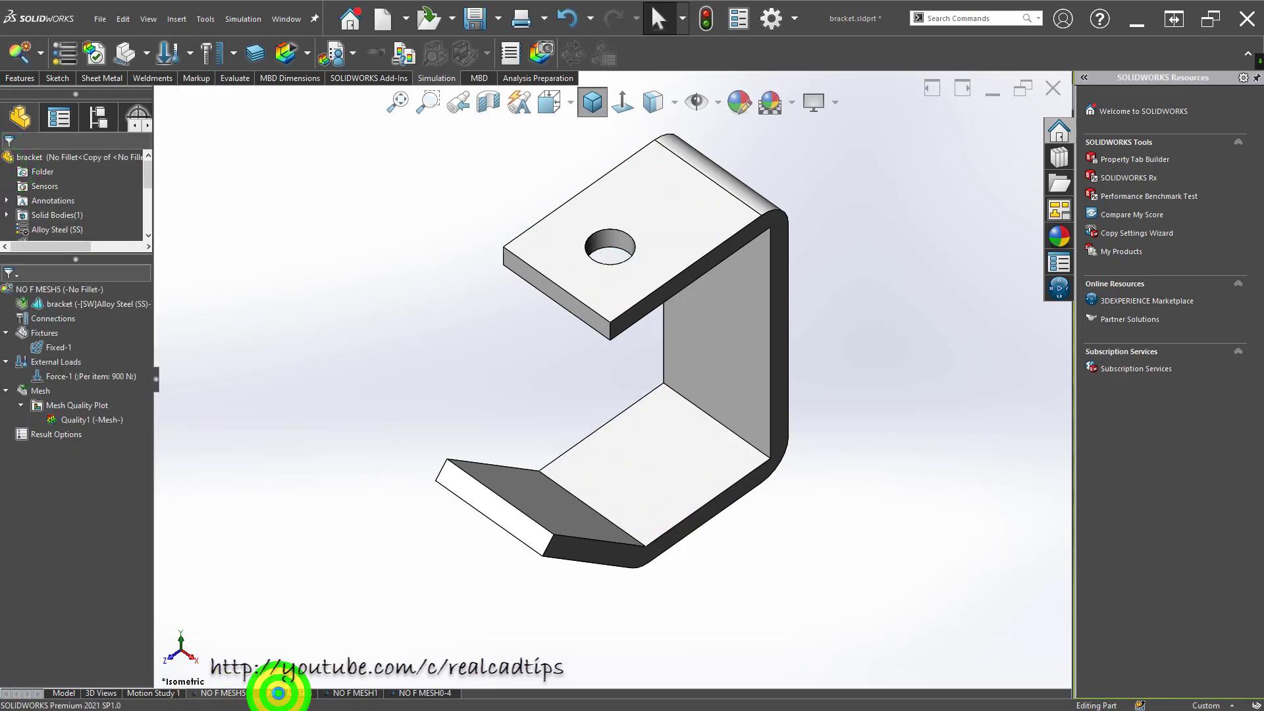
- In the NO F MESH3 study, apply a Fixed Geometry fixture to the outer face of the bracket's upper flange with the hole
{"action": "left_click", "coordinate": [278, 693]}
{"action": "left_click", "coordinate": [602, 211]}
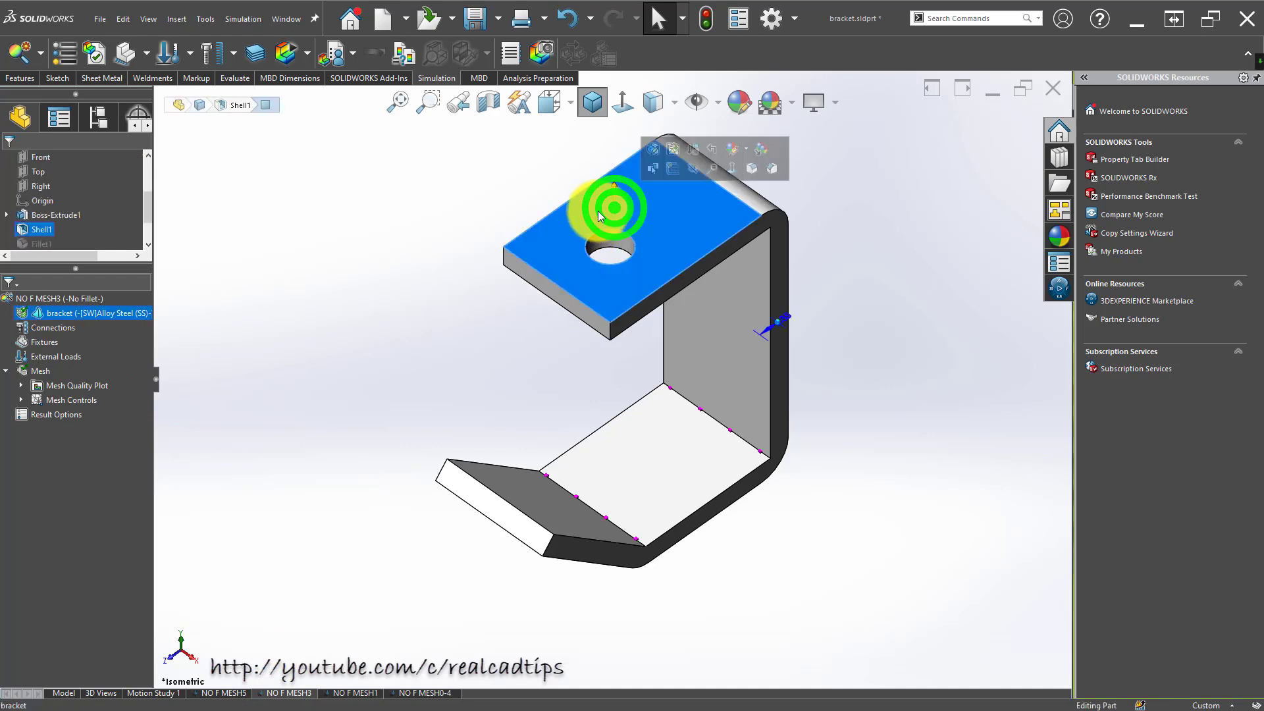
{"action": "left_click", "coordinate": [40, 343]}
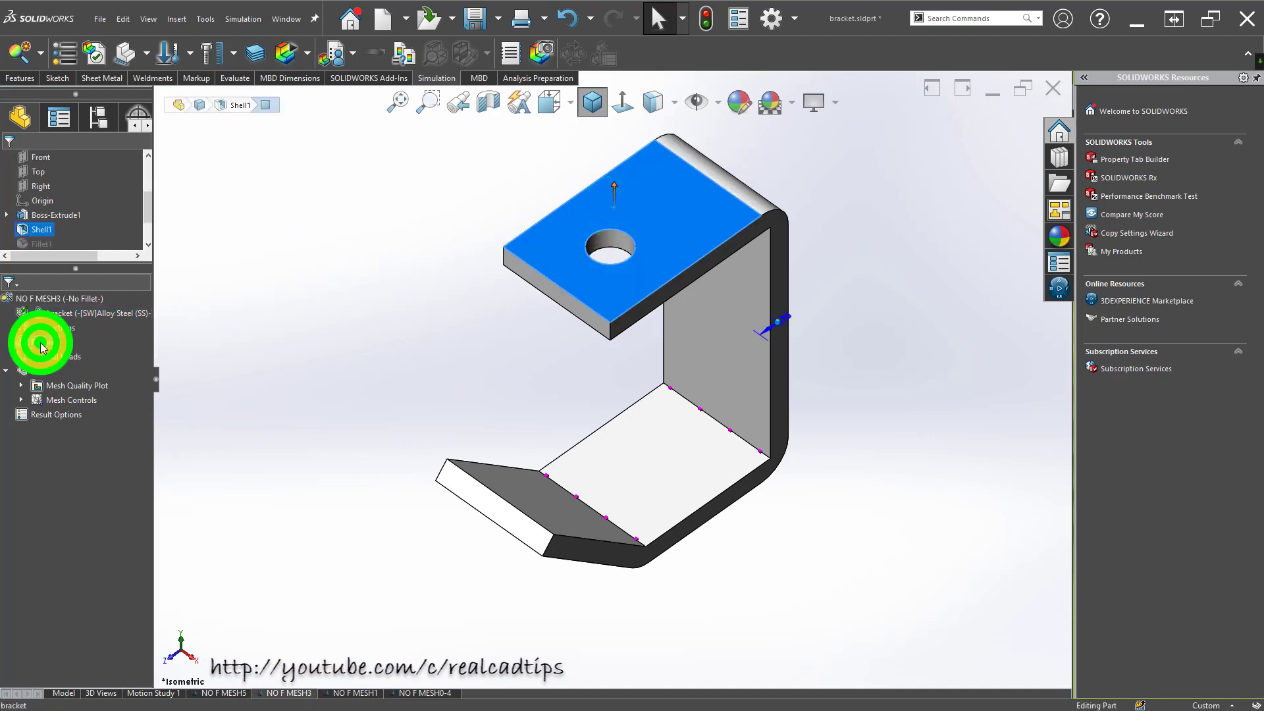
{"action": "right_click", "coordinate": [40, 344]}
{"action": "left_click", "coordinate": [112, 378]}
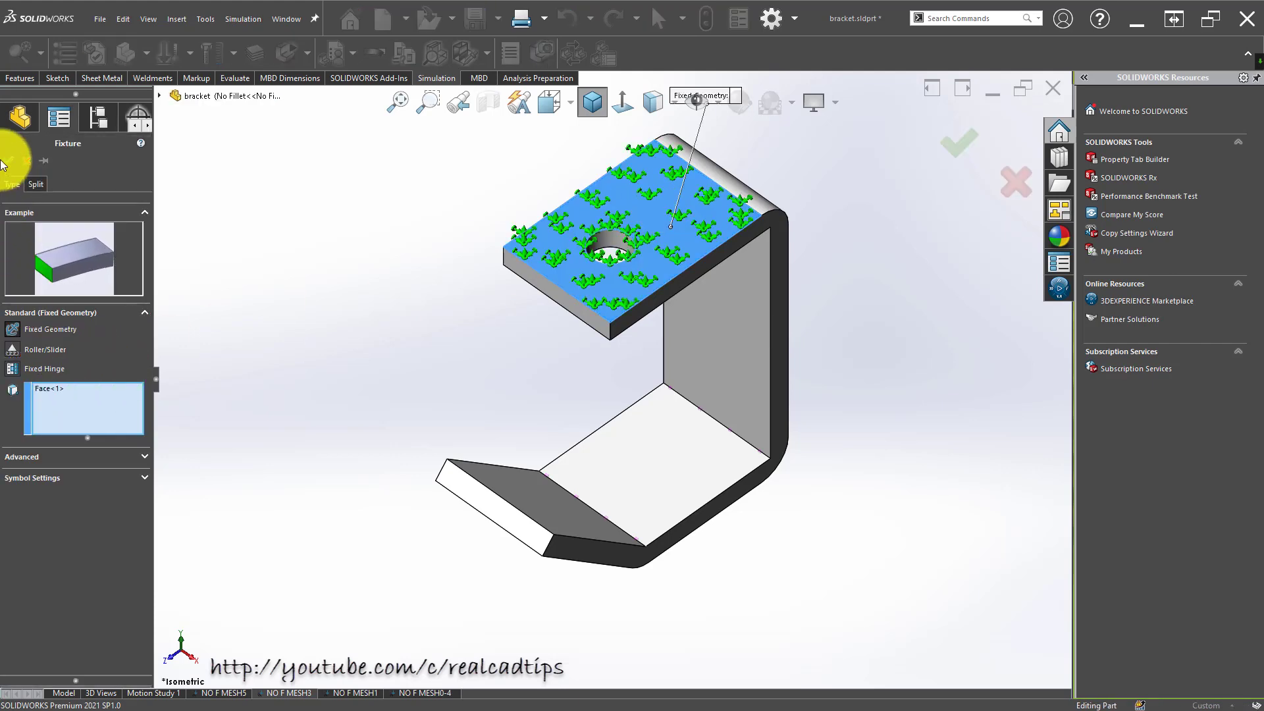
{"action": "left_click", "coordinate": [8, 161]}
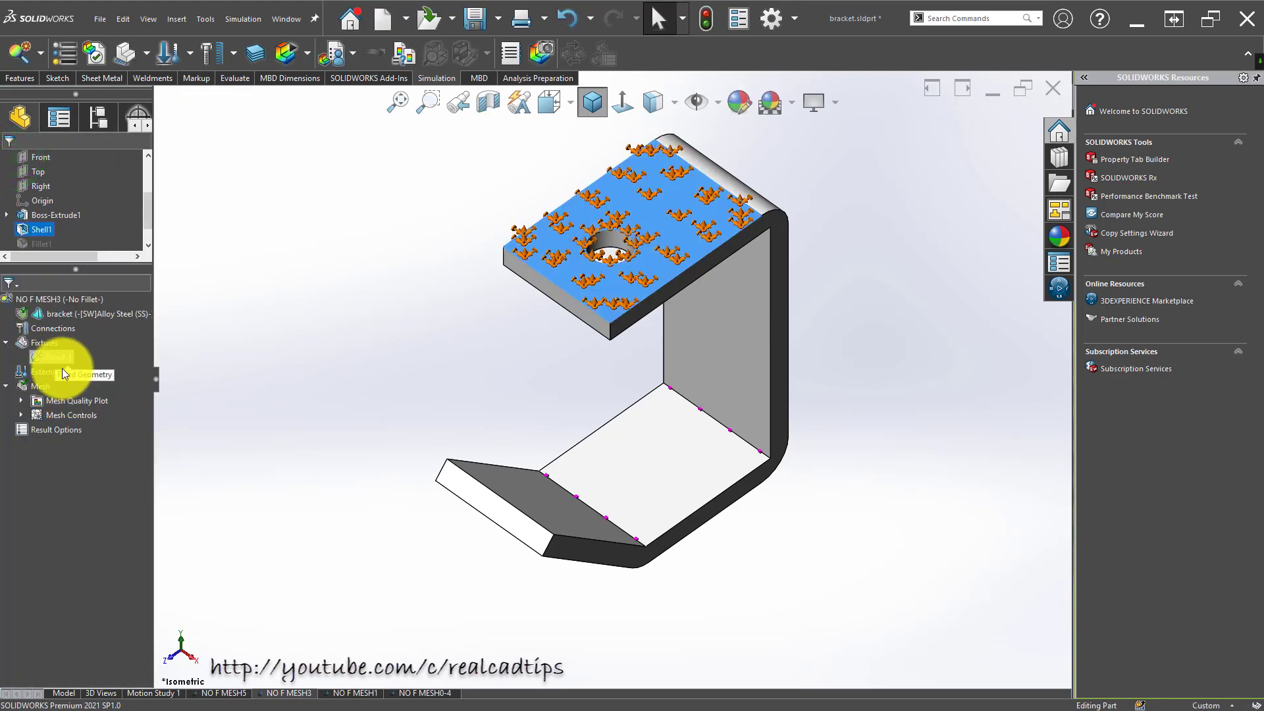
- Apply a 900 N normal force to the inner face of the bracket's lower flange in the NO F MESH3 study
{"action": "right_click", "coordinate": [59, 371]}
{"action": "left_click", "coordinate": [107, 398]}
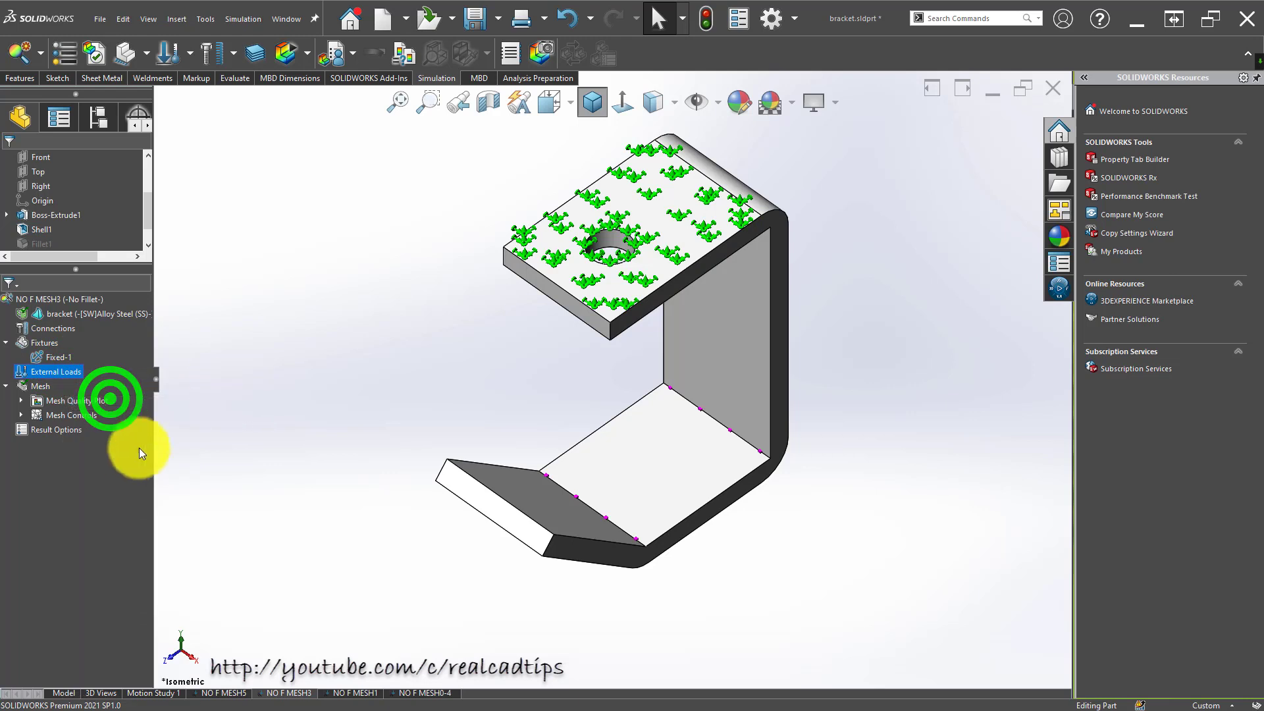
{"action": "left_click", "coordinate": [633, 475]}
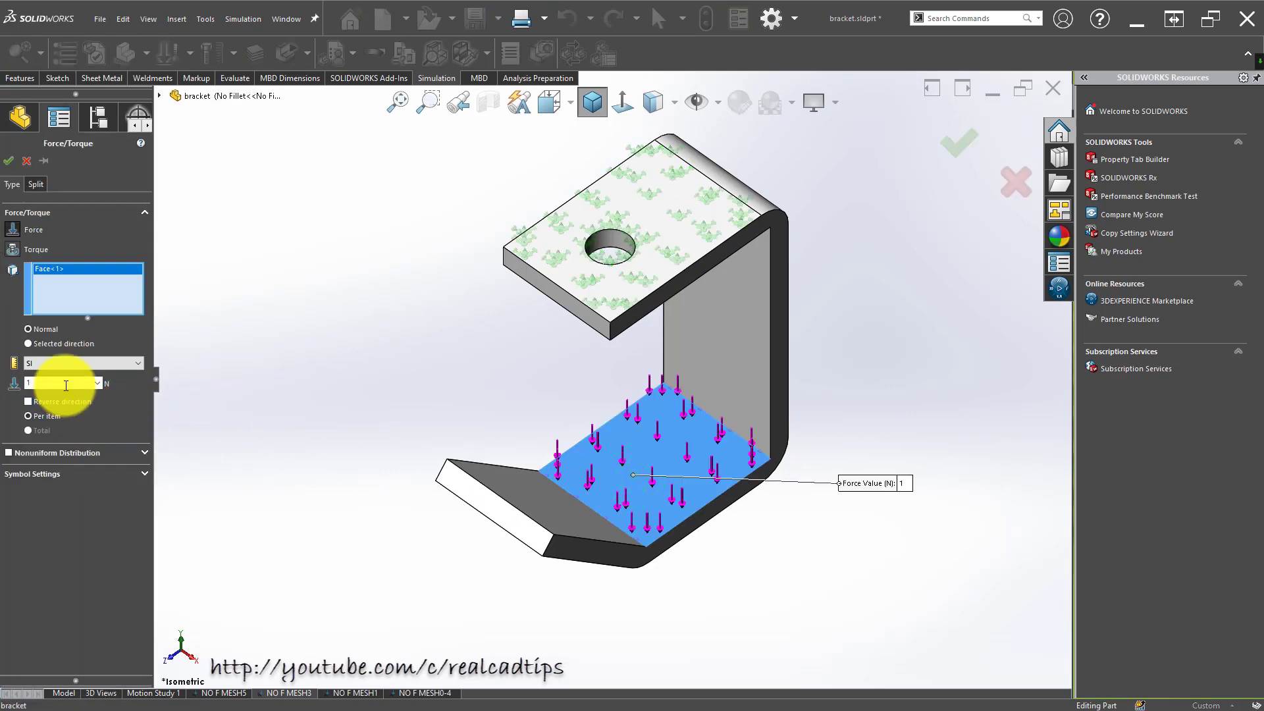
{"action": "double_click", "coordinate": [66, 386]}
{"action": "type", "text": "900"}
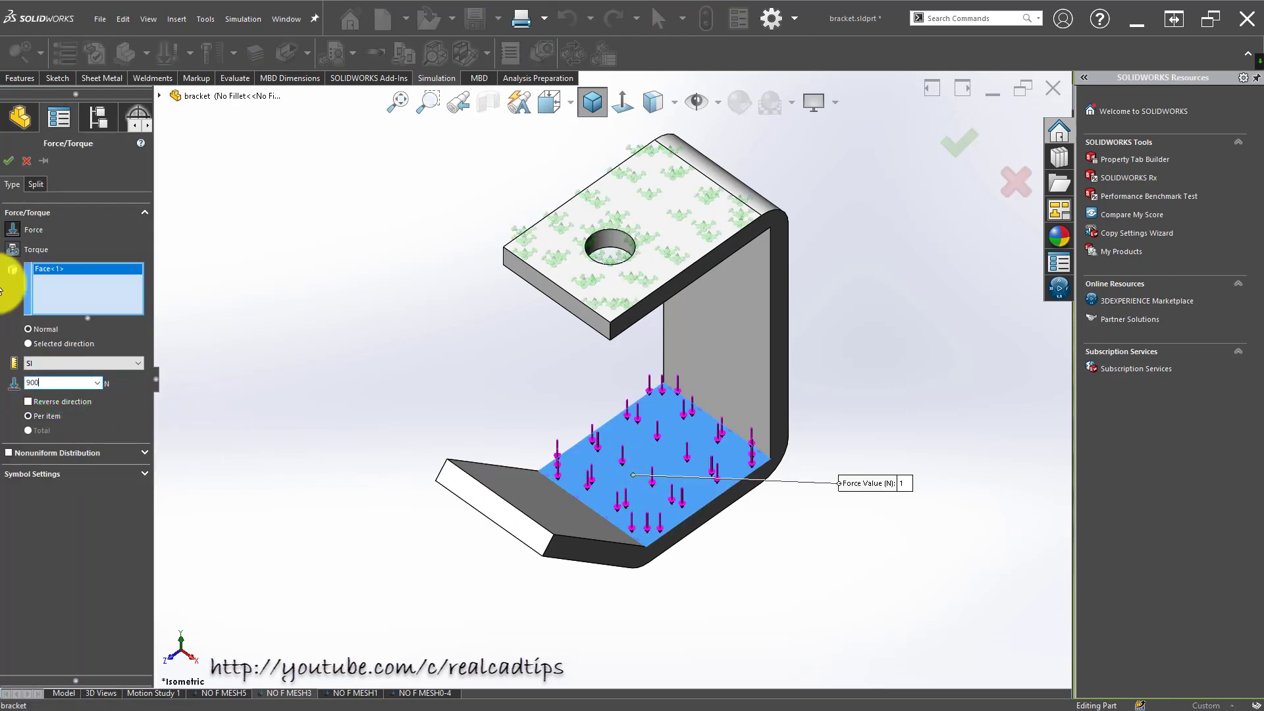
{"action": "left_click", "coordinate": [9, 160]}
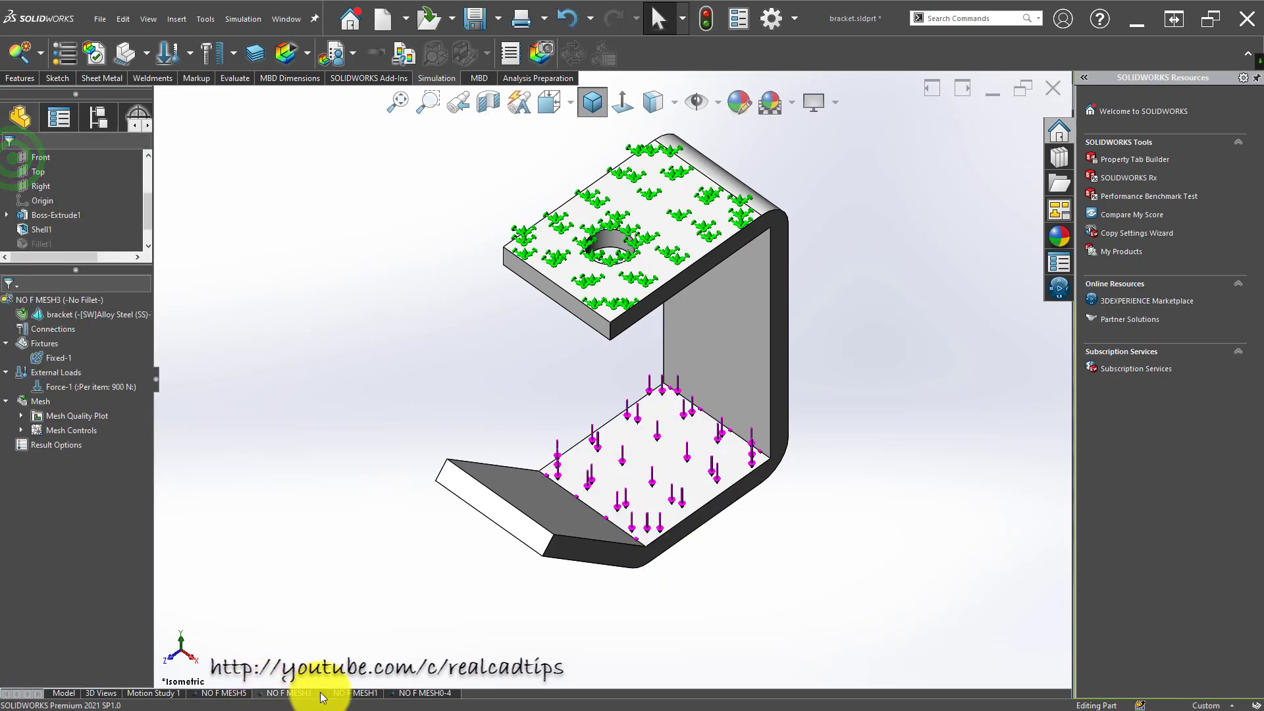
- In the NO F MESH1 study, apply a Fixed Geometry fixture to the outer face of the bracket's upper flange with the hole
{"action": "left_click", "coordinate": [344, 693]}
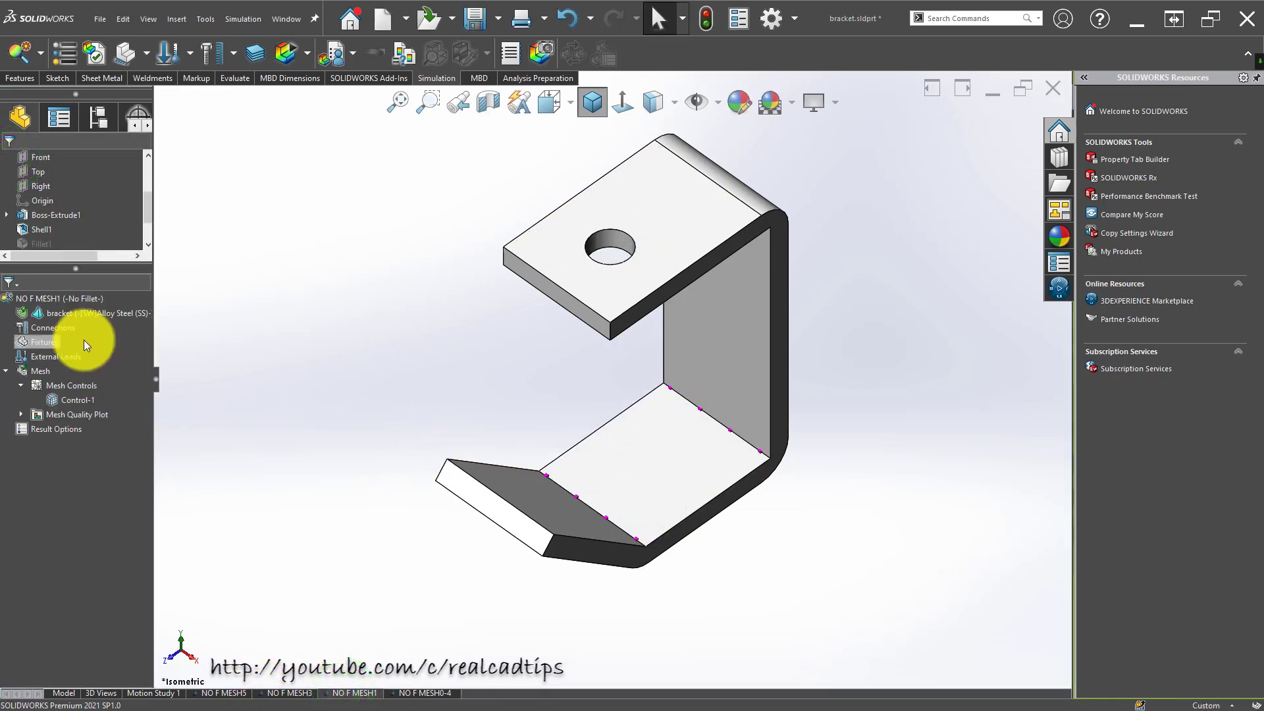
{"action": "right_click", "coordinate": [55, 349]}
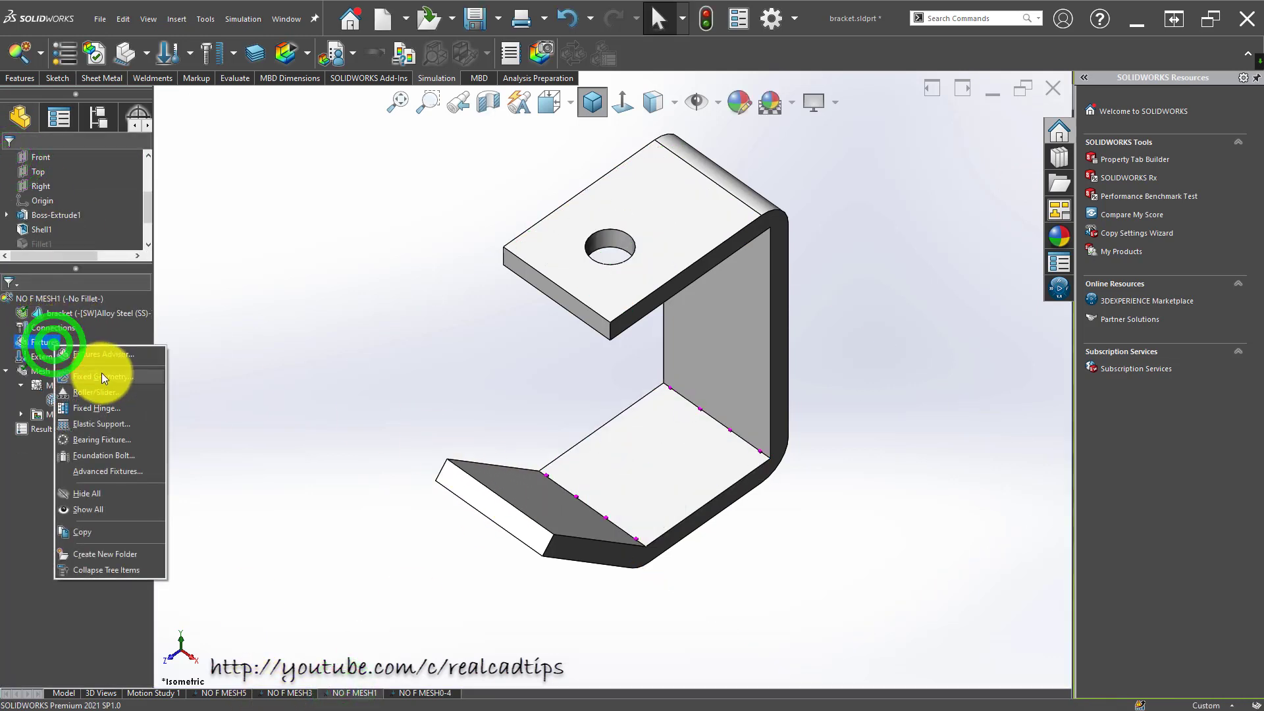
{"action": "left_click", "coordinate": [125, 371]}
{"action": "left_click", "coordinate": [680, 219]}
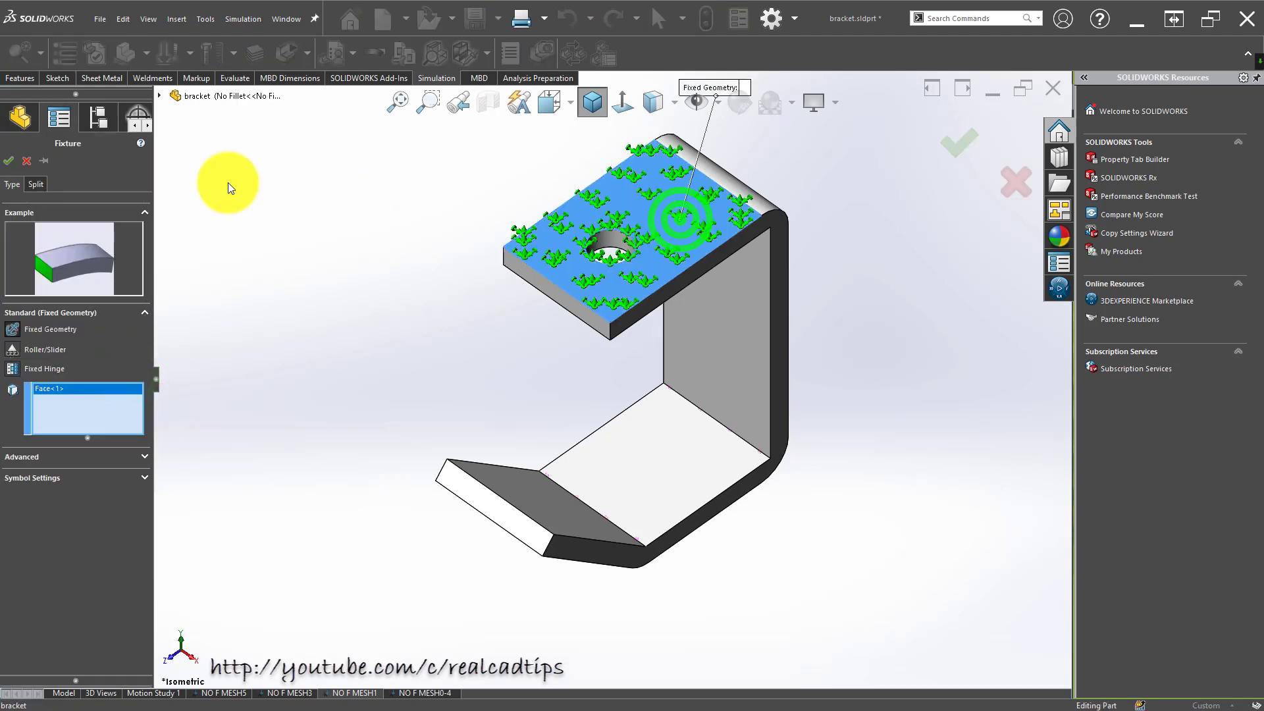
{"action": "left_click", "coordinate": [11, 140]}
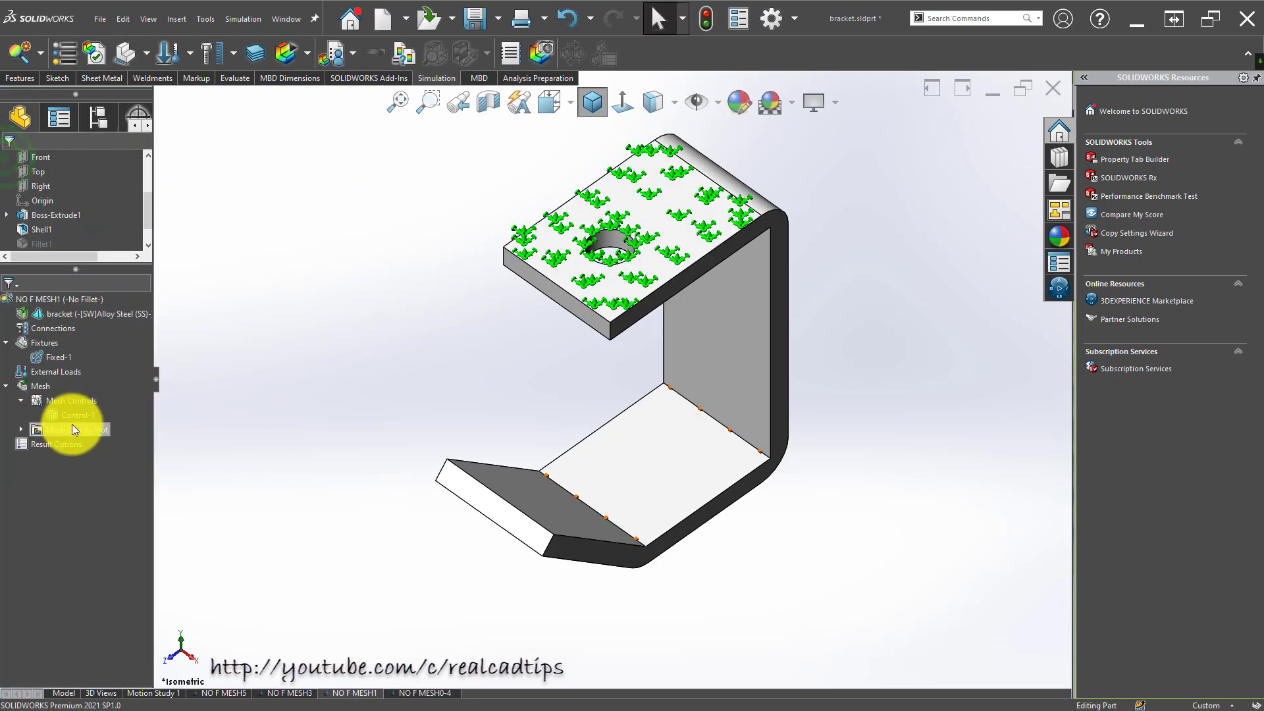
- Apply a 900 N normal force to the inner face of the bracket's lower flange in the NO F MESH1 study
{"action": "right_click", "coordinate": [51, 381]}
{"action": "left_click", "coordinate": [81, 404]}
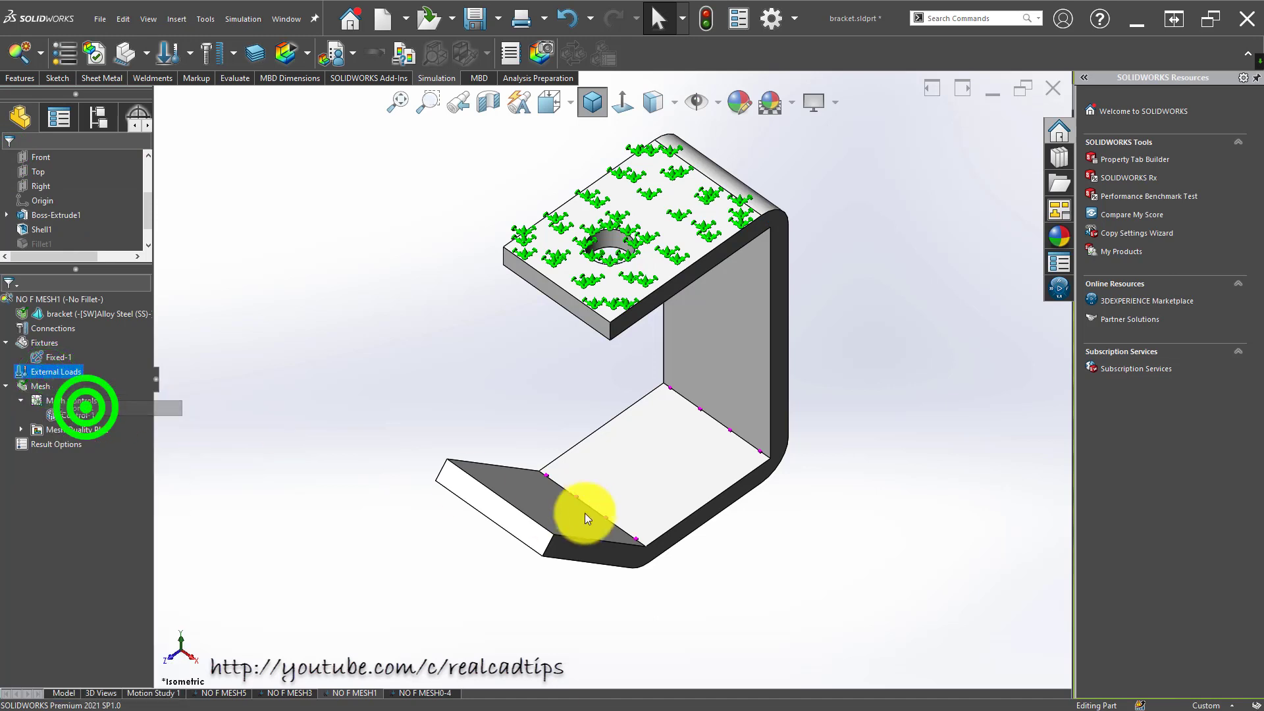
{"action": "left_click", "coordinate": [641, 473]}
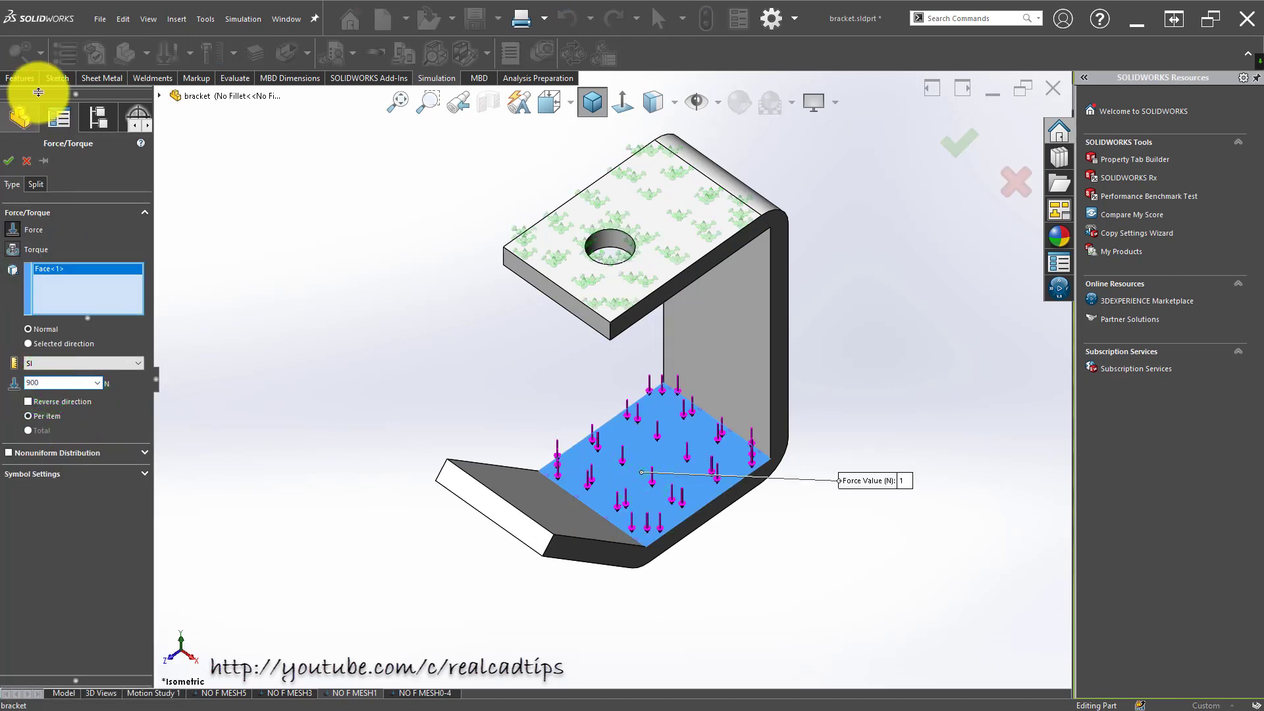
{"action": "left_click", "coordinate": [10, 159]}
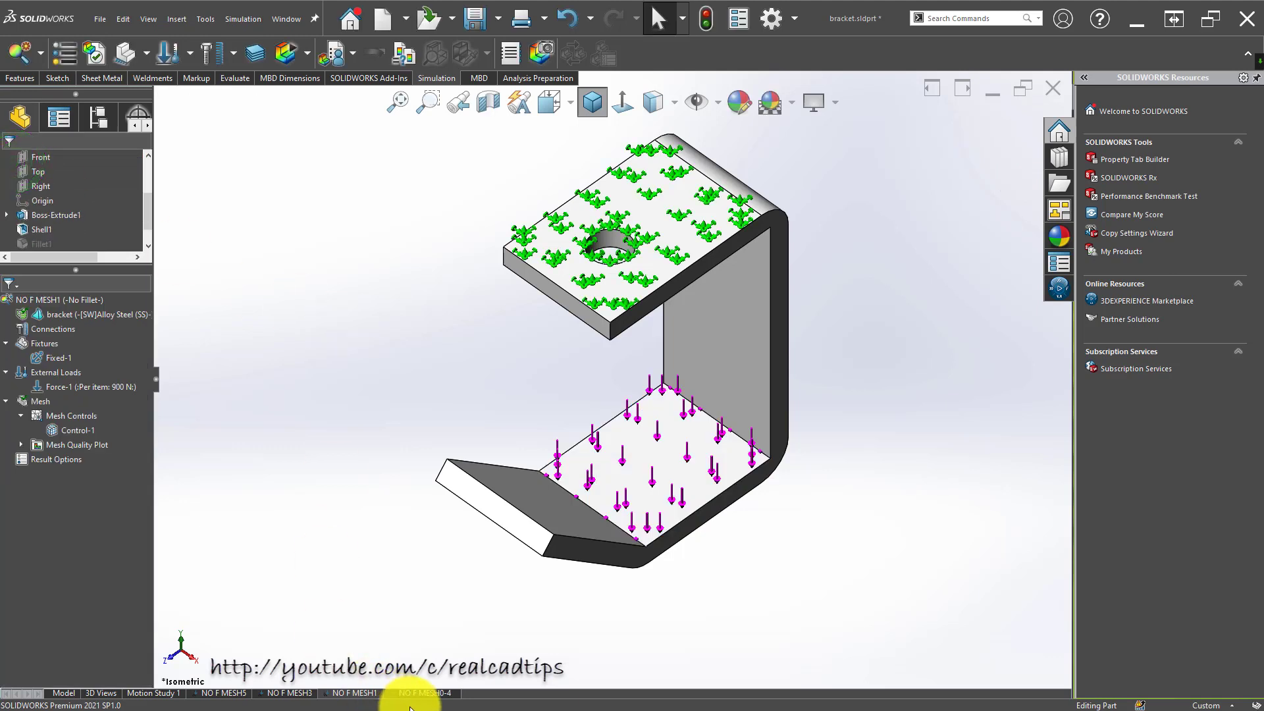
- In the NO F MESH0-4 study, apply a Fixed Geometry fixture to the outer face of the bracket's upper flange with the hole
{"action": "left_click", "coordinate": [439, 691]}
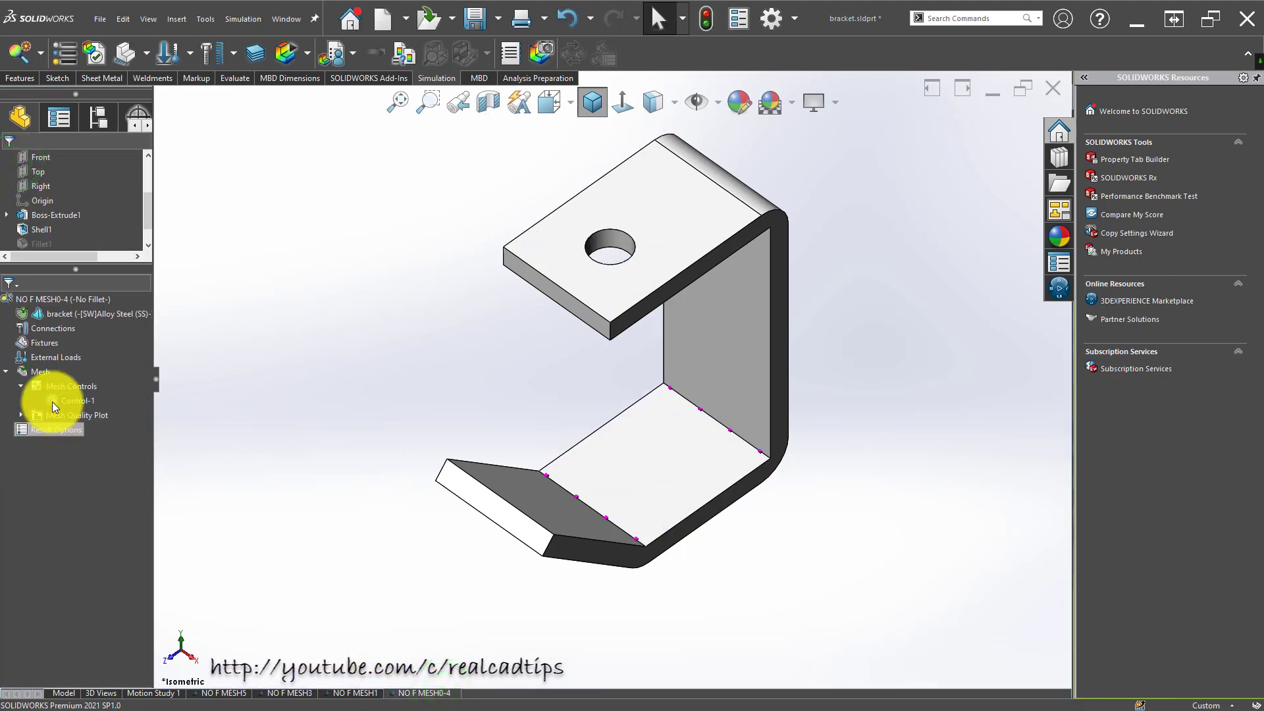
{"action": "right_click", "coordinate": [46, 344]}
{"action": "left_click", "coordinate": [102, 371]}
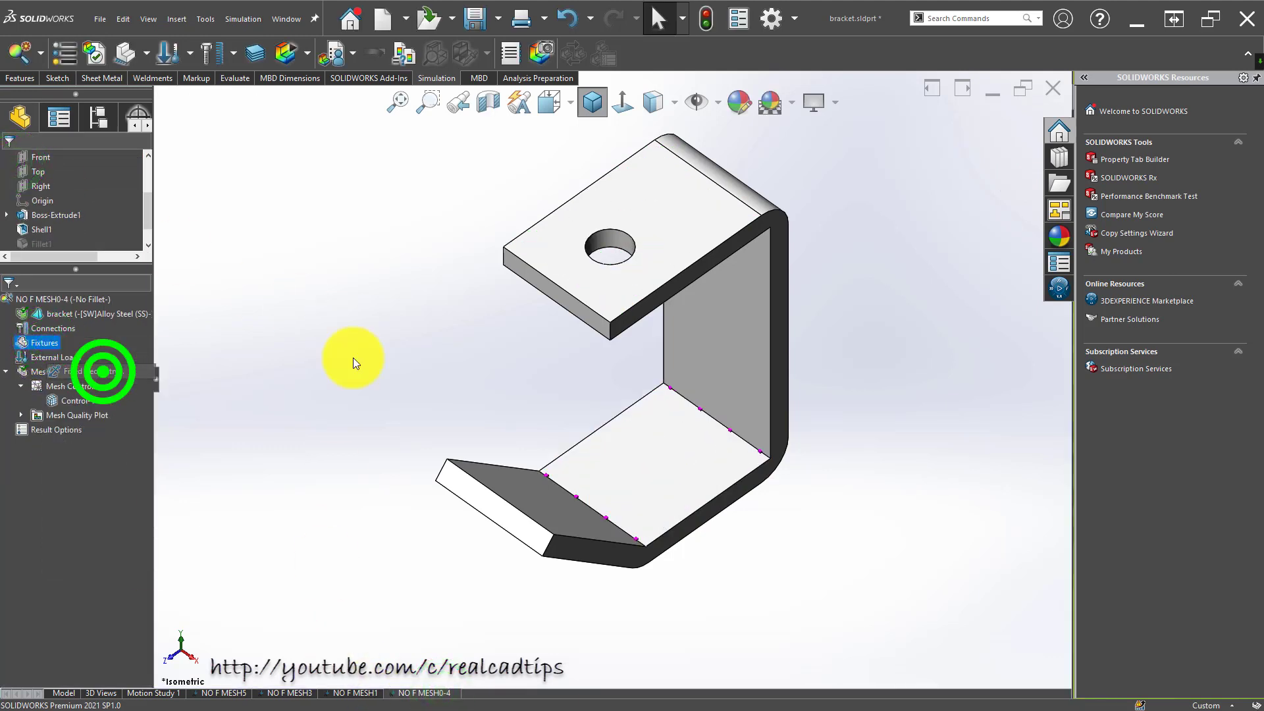
{"action": "left_click", "coordinate": [665, 238]}
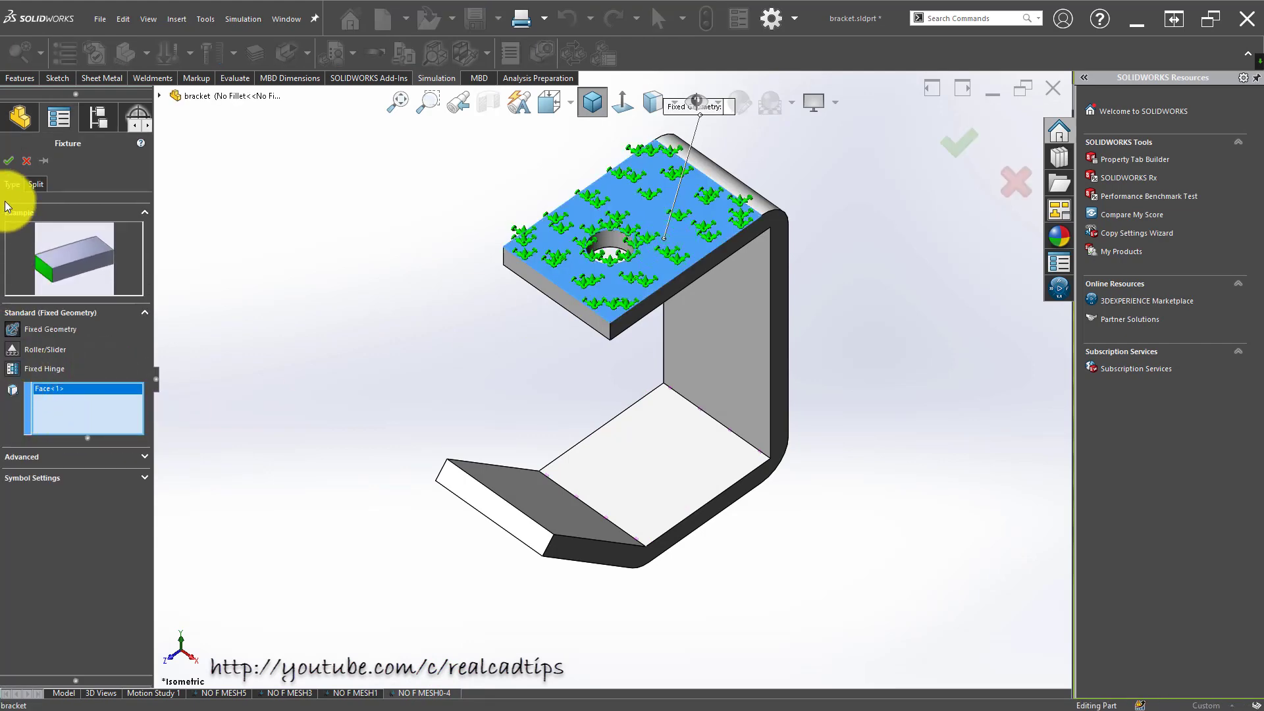
{"action": "left_click", "coordinate": [10, 170]}
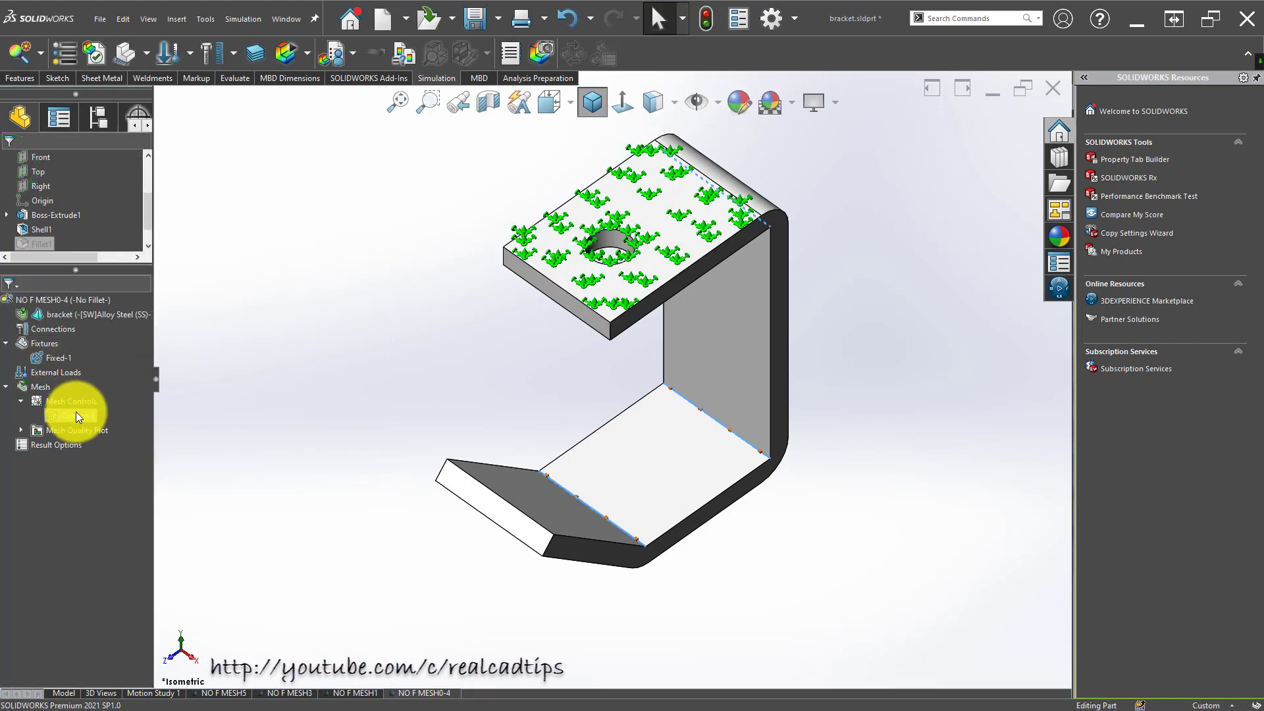
- Apply a 900 N normal force to the inner face of the bracket's lower flange in the NO F MESH0-4 study
{"action": "right_click", "coordinate": [57, 372]}
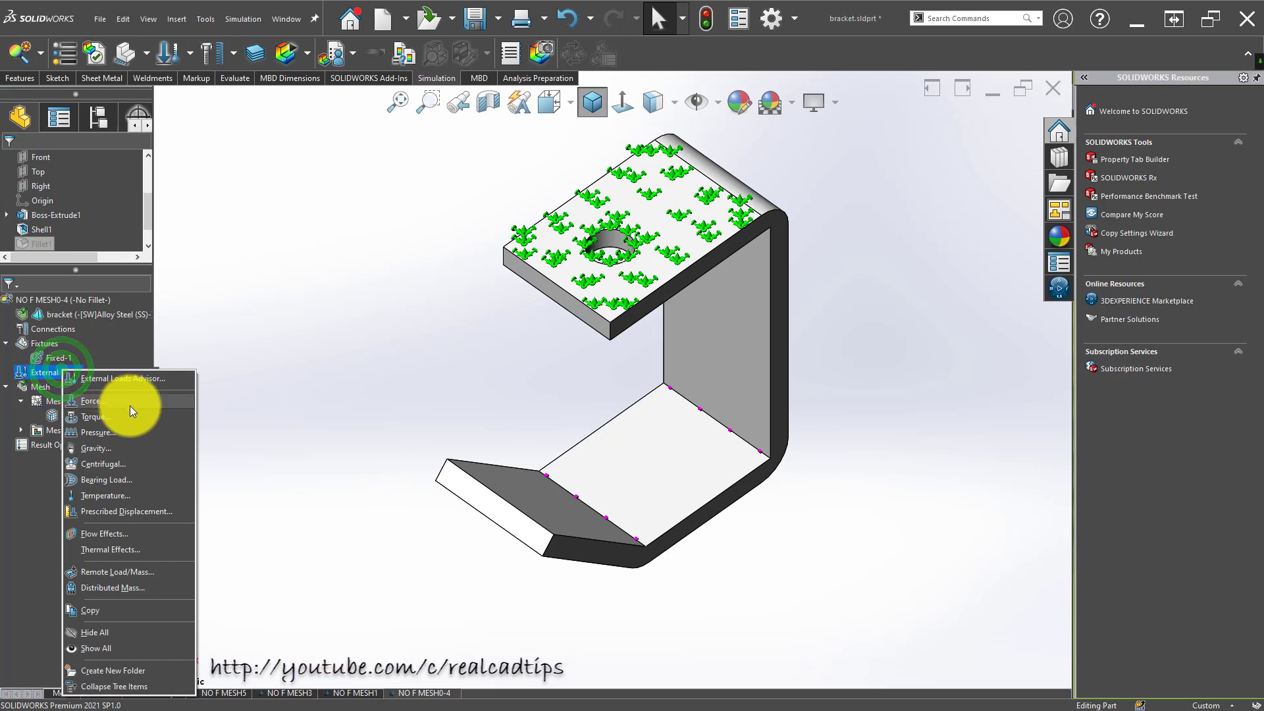
{"action": "left_click", "coordinate": [129, 405]}
{"action": "left_click", "coordinate": [647, 458]}
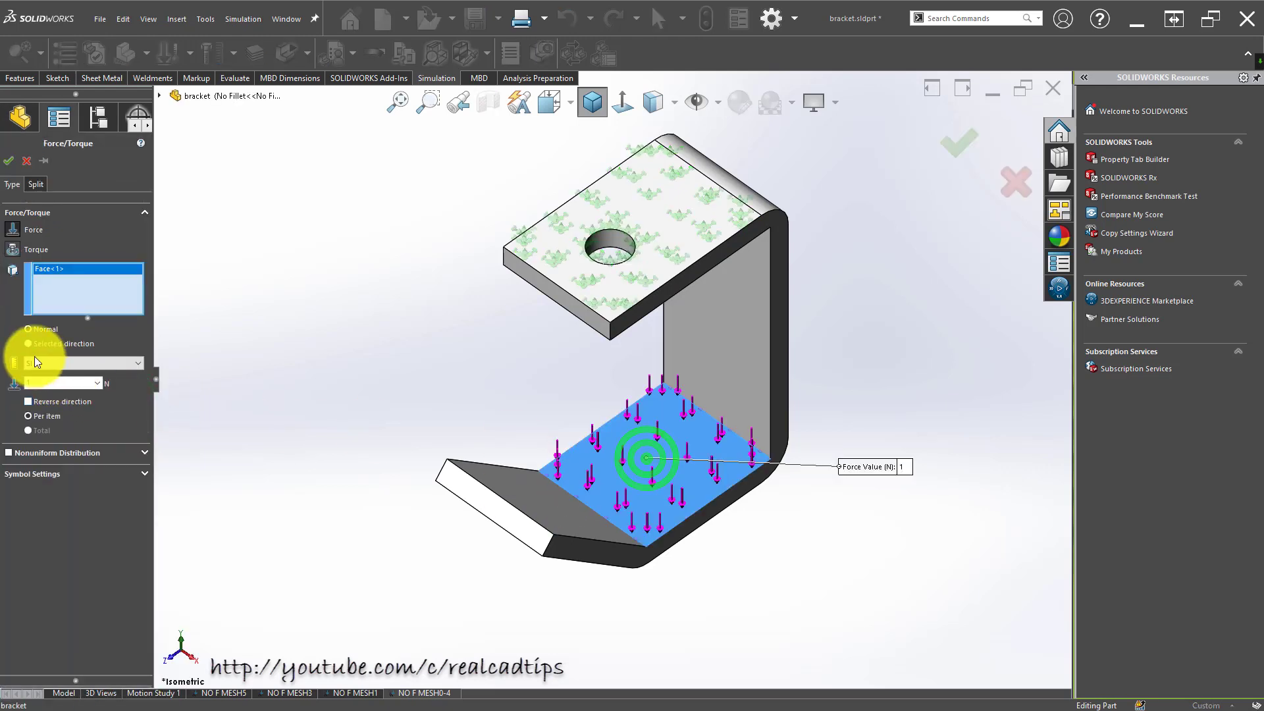
{"action": "left_click", "coordinate": [37, 384]}
{"action": "type", "text": "900"}
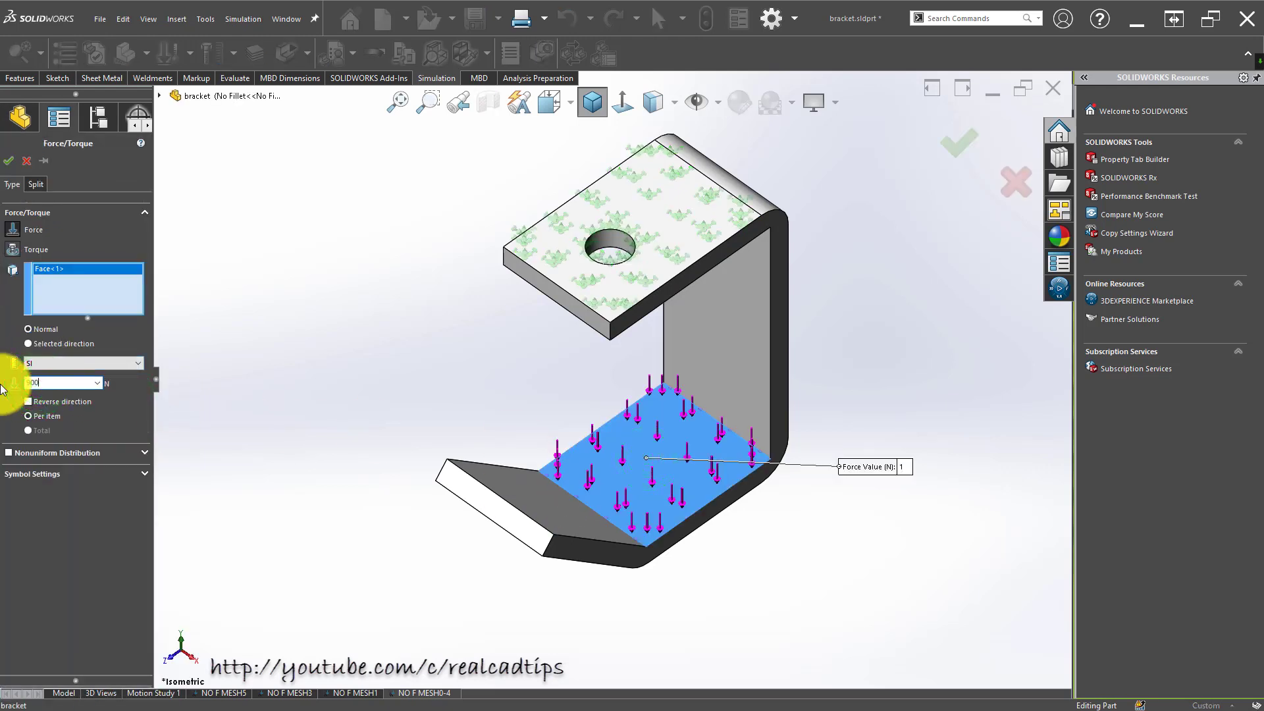
{"action": "left_click", "coordinate": [8, 160]}
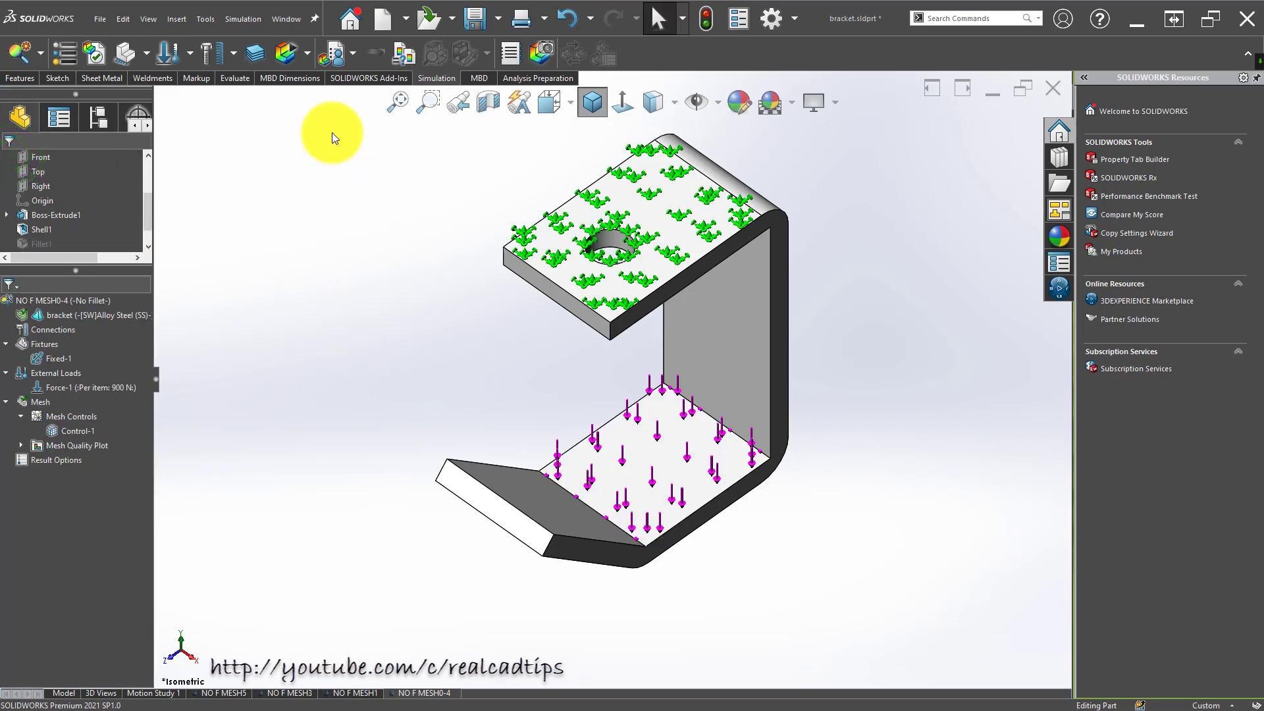
- Run all four NO F mesh studies together and dismiss the run status report
{"action": "left_click", "coordinate": [307, 53]}
{"action": "left_click", "coordinate": [316, 93]}
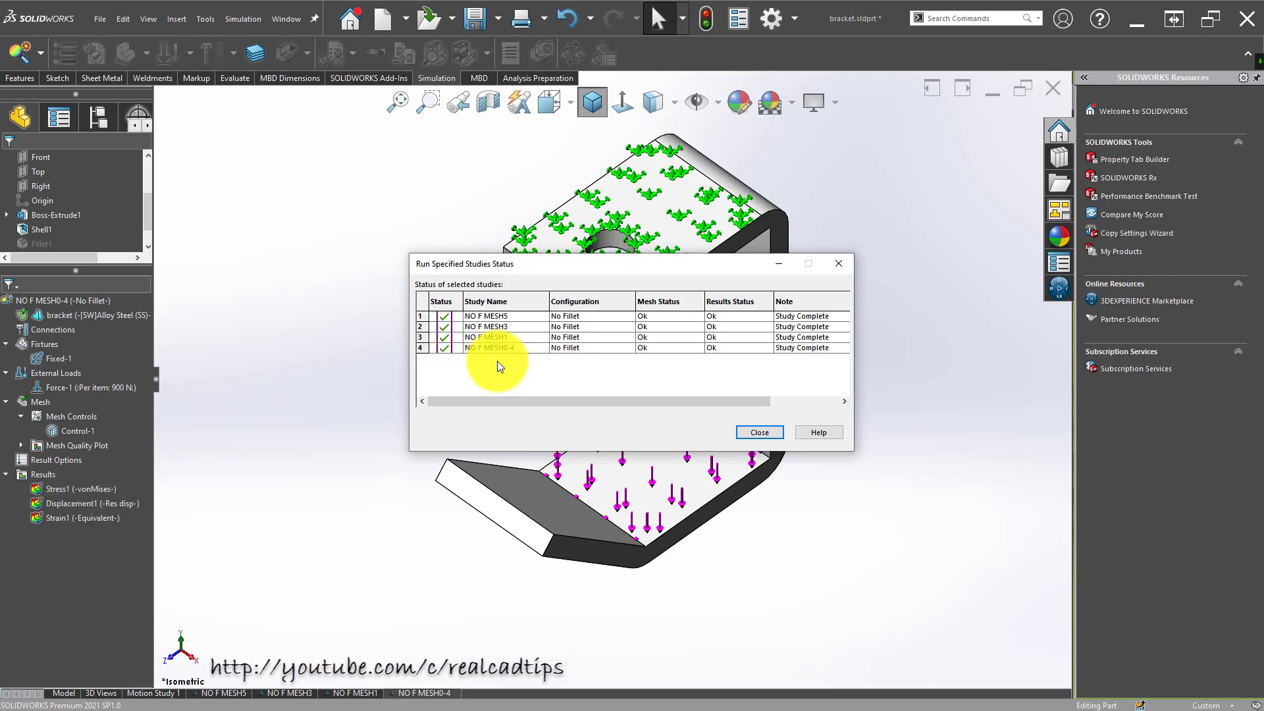
{"action": "left_click", "coordinate": [761, 434]}
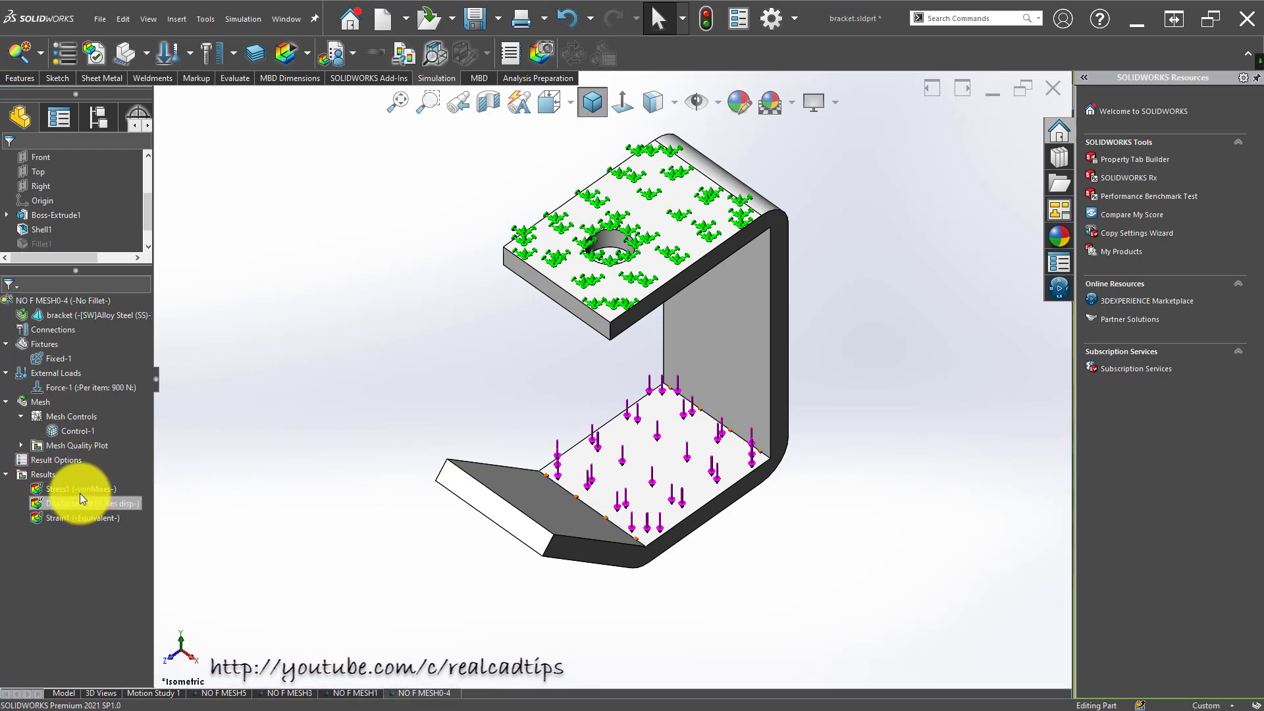
- Set up a results comparison across all studies in this configuration, keeping only the Stress1 (-vonMises-) plot for NO F MESH5
{"action": "right_click", "coordinate": [39, 475]}
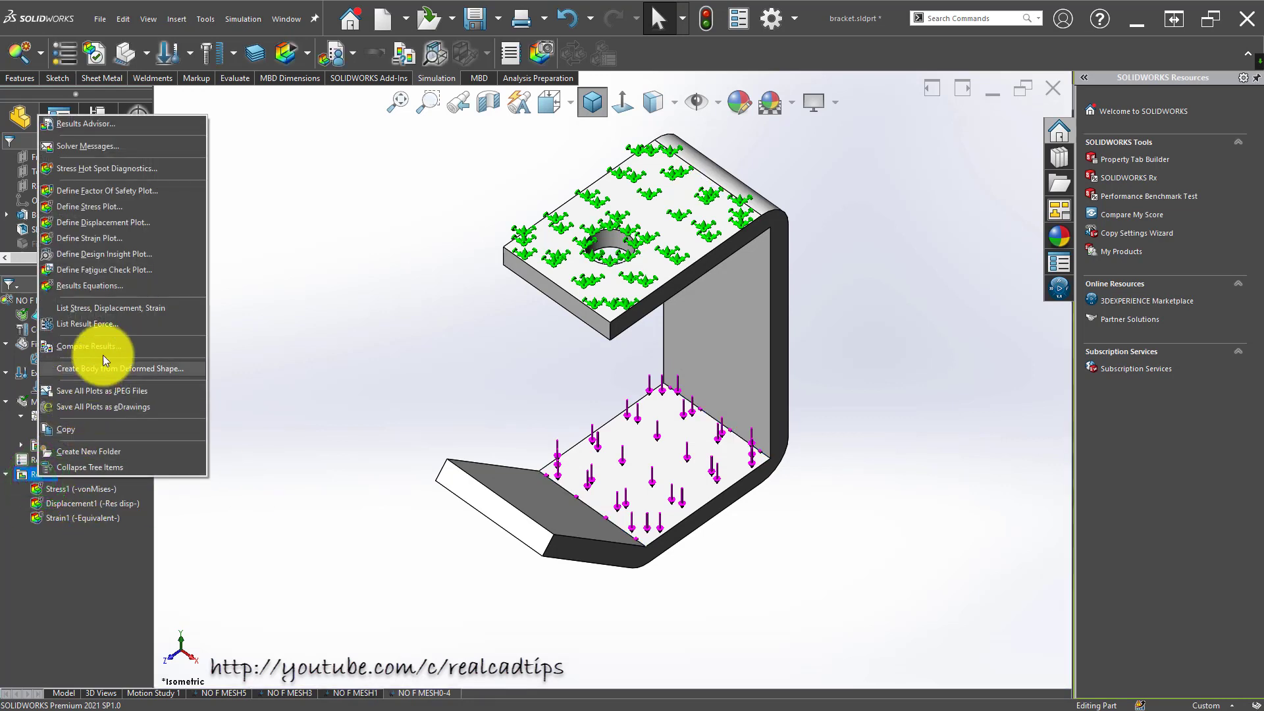
{"action": "left_click", "coordinate": [102, 352]}
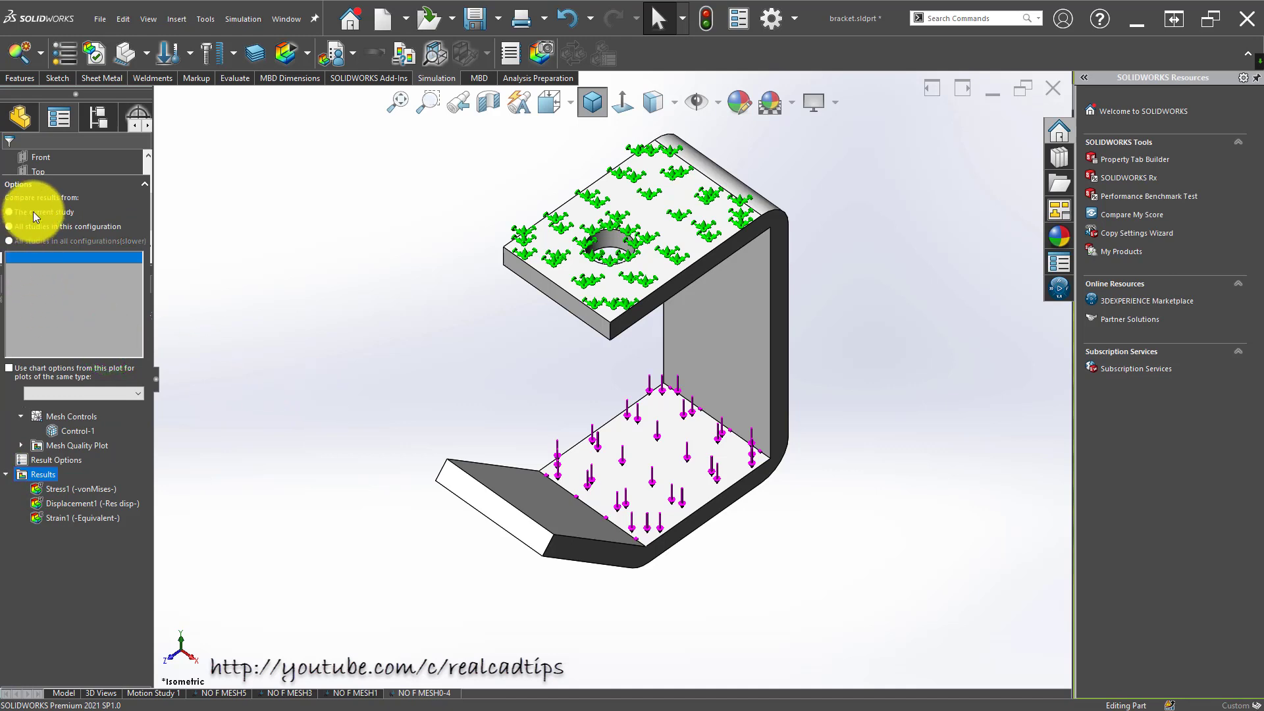
{"action": "left_click", "coordinate": [49, 269]}
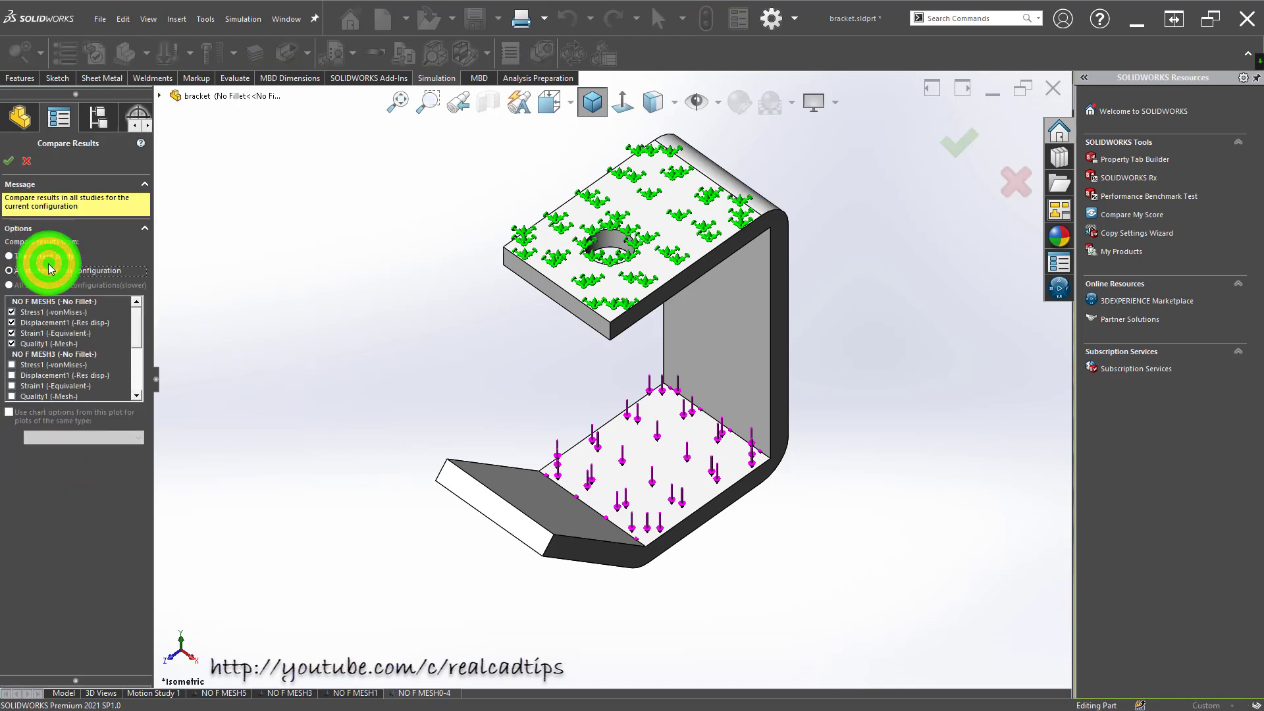
{"action": "left_click", "coordinate": [30, 331]}
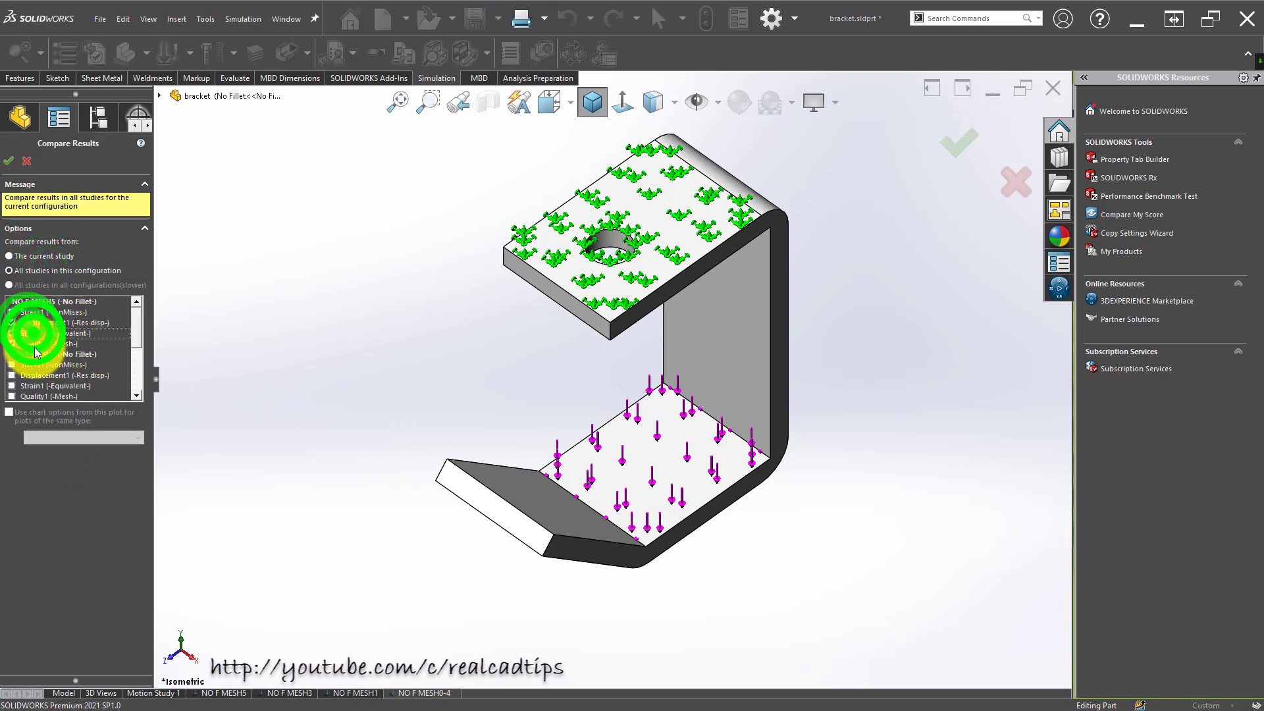
{"action": "left_click", "coordinate": [40, 343]}
{"action": "left_click", "coordinate": [28, 343]}
{"action": "left_click", "coordinate": [11, 343]}
{"action": "left_click", "coordinate": [11, 334]}
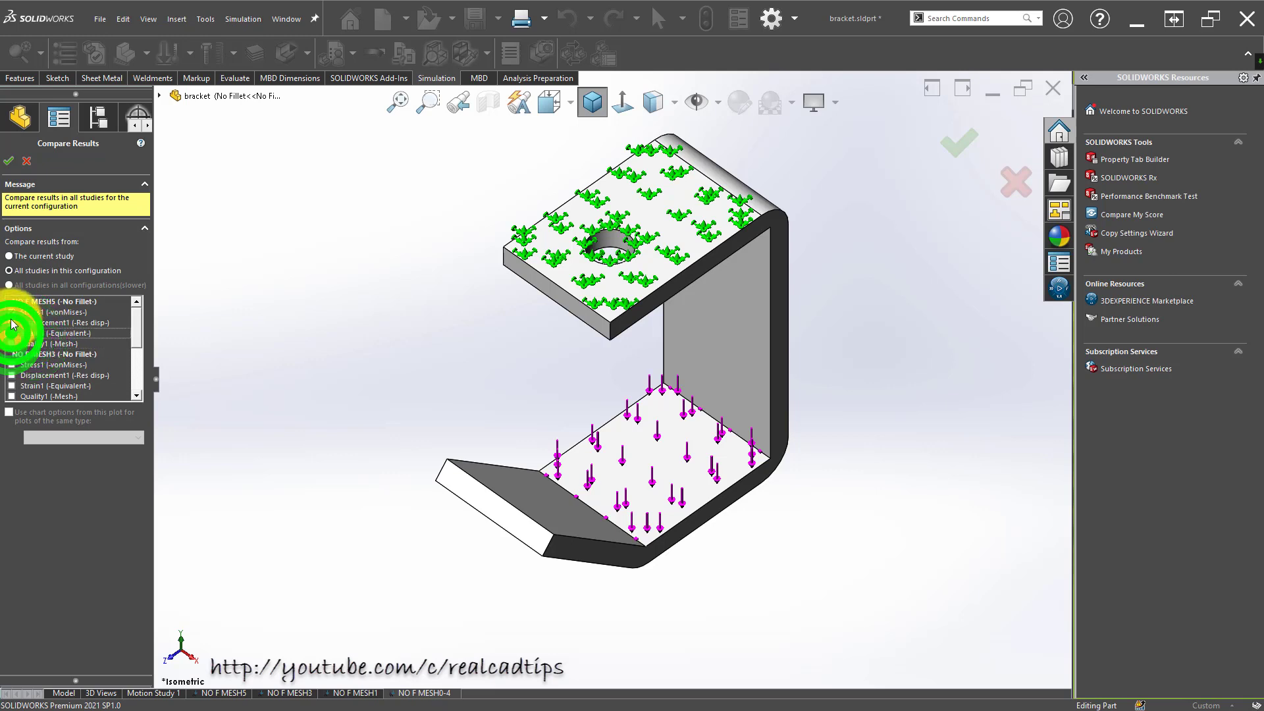
{"action": "left_click", "coordinate": [11, 312]}
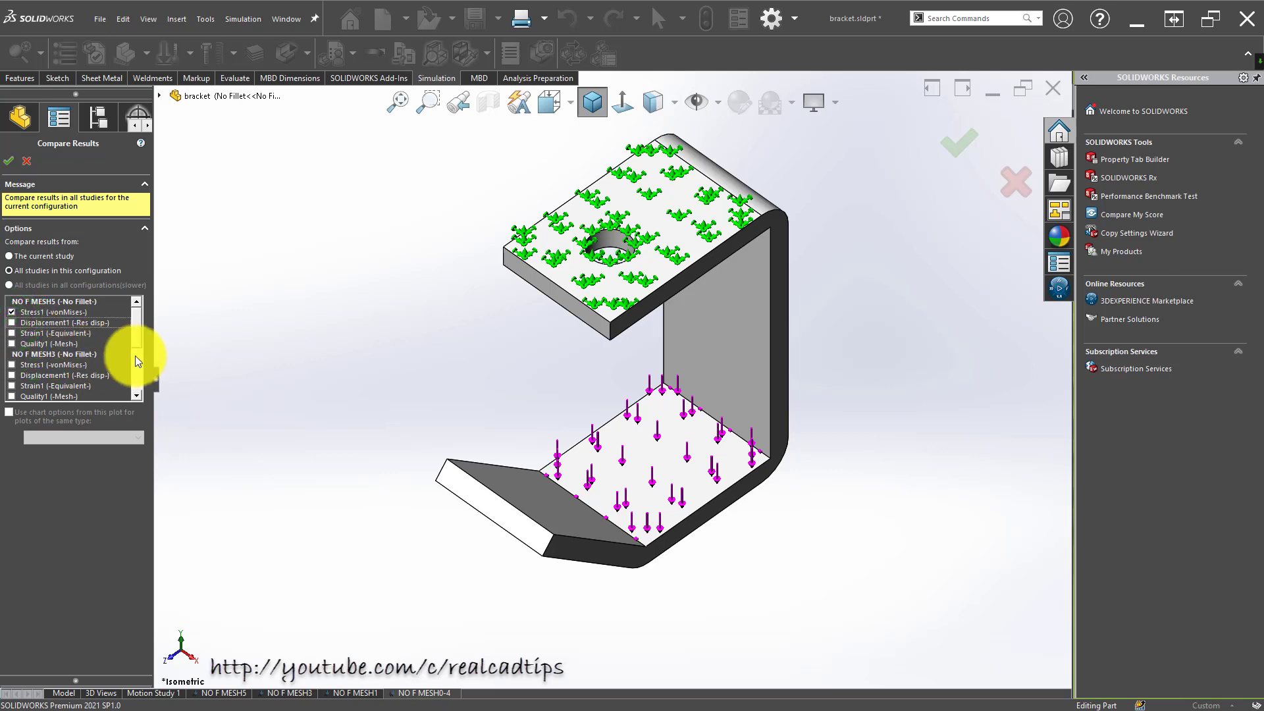
- Add the Stress1 plots of NO F MESH3, NO F MESH1 and NO F MESH0-4, view the four-way comparison, and exit it
{"action": "left_click", "coordinate": [12, 364]}
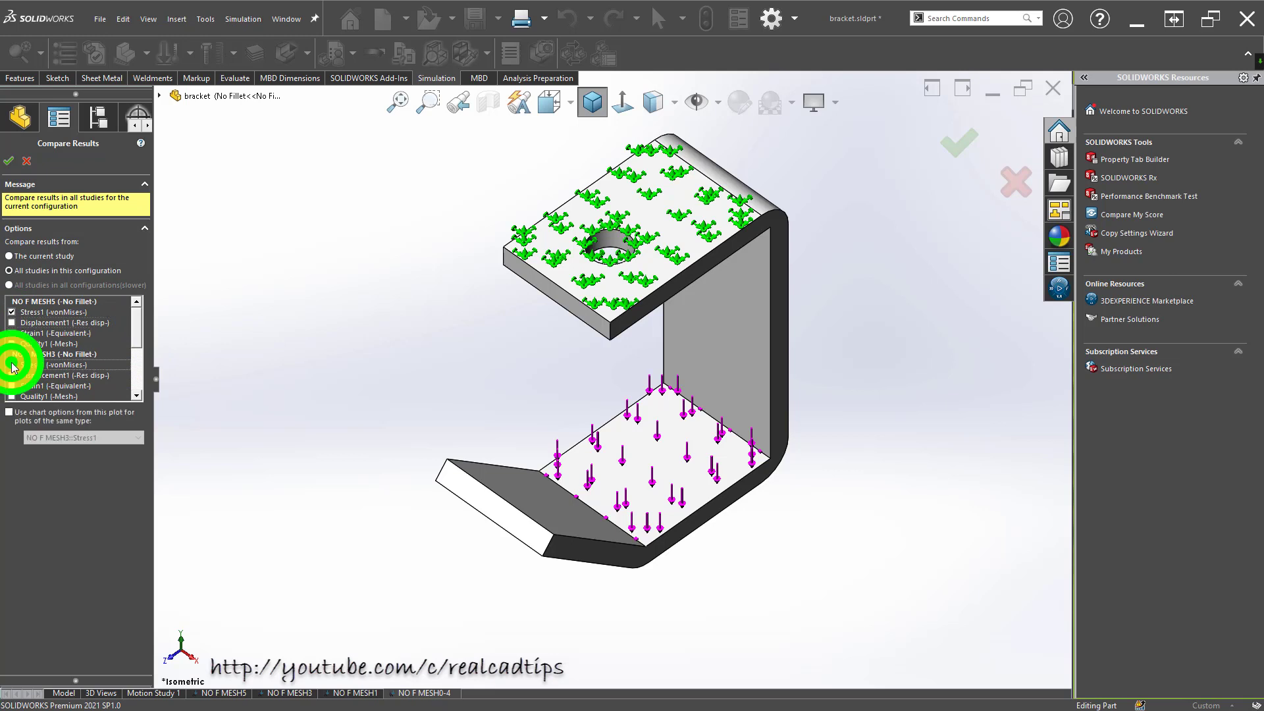
{"action": "left_click", "coordinate": [139, 394]}
{"action": "left_click", "coordinate": [139, 394]}
{"action": "left_click", "coordinate": [140, 395]}
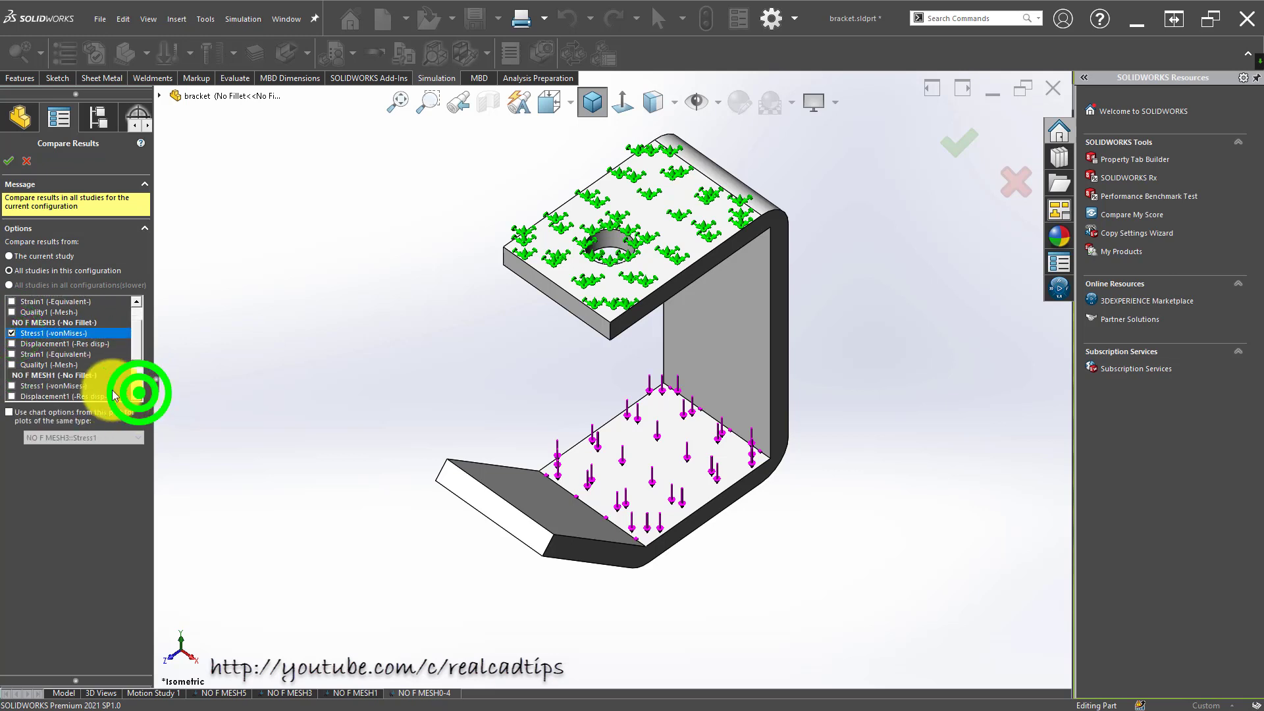
{"action": "left_click", "coordinate": [135, 395]}
{"action": "left_click", "coordinate": [138, 395]}
{"action": "left_click", "coordinate": [138, 395]}
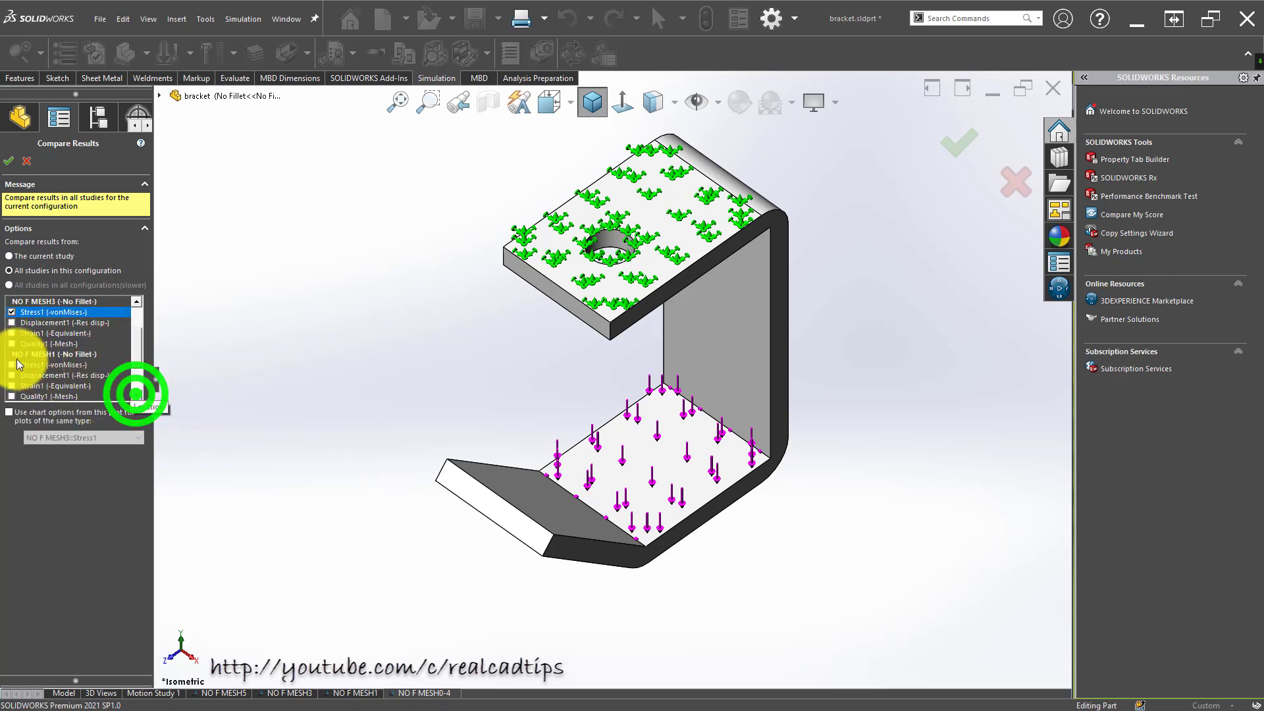
{"action": "left_click", "coordinate": [11, 364]}
{"action": "left_click", "coordinate": [139, 395]}
{"action": "left_click", "coordinate": [138, 395]}
{"action": "left_click", "coordinate": [139, 395]}
{"action": "left_click", "coordinate": [139, 395]}
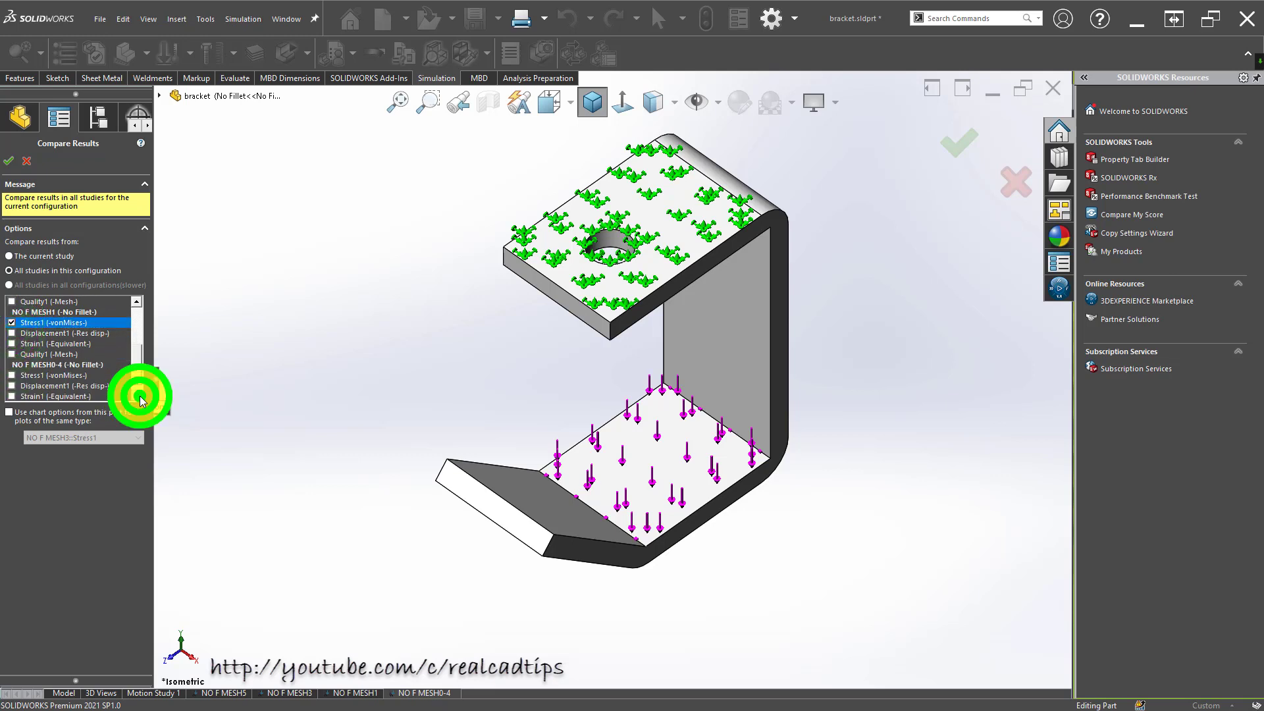
{"action": "left_click", "coordinate": [139, 395]}
{"action": "left_click", "coordinate": [13, 366]}
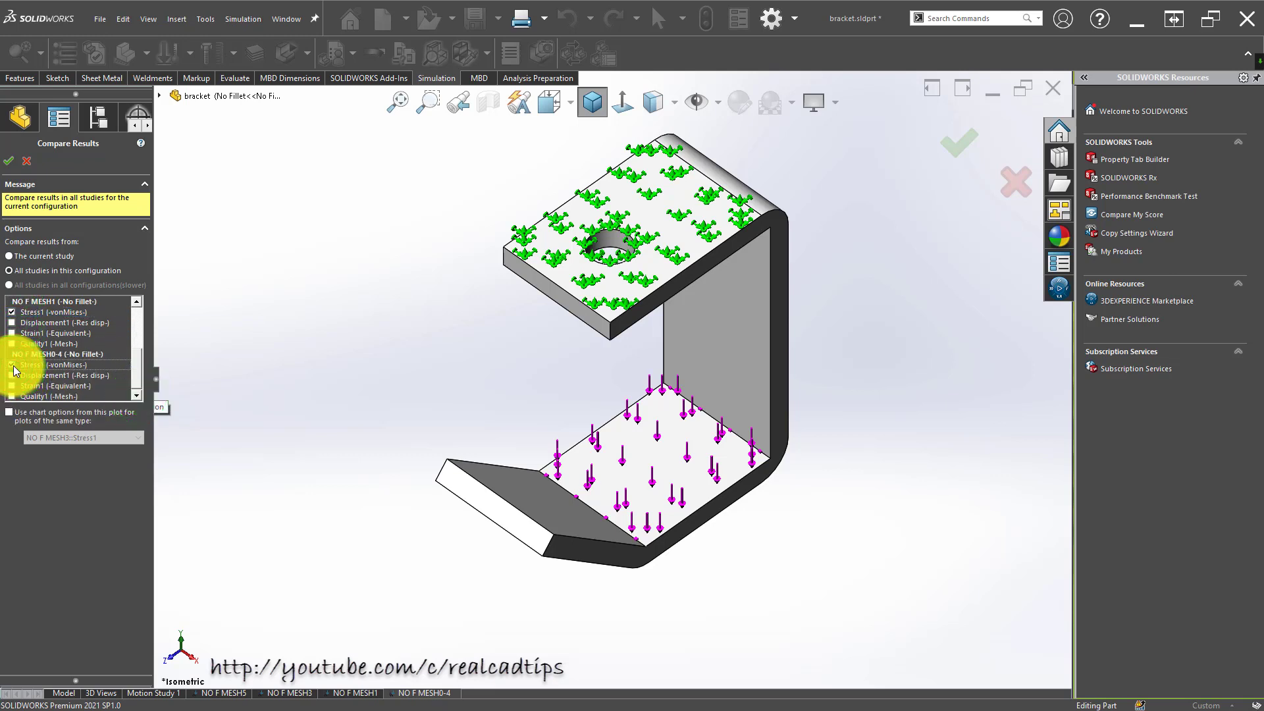
{"action": "left_click", "coordinate": [9, 161]}
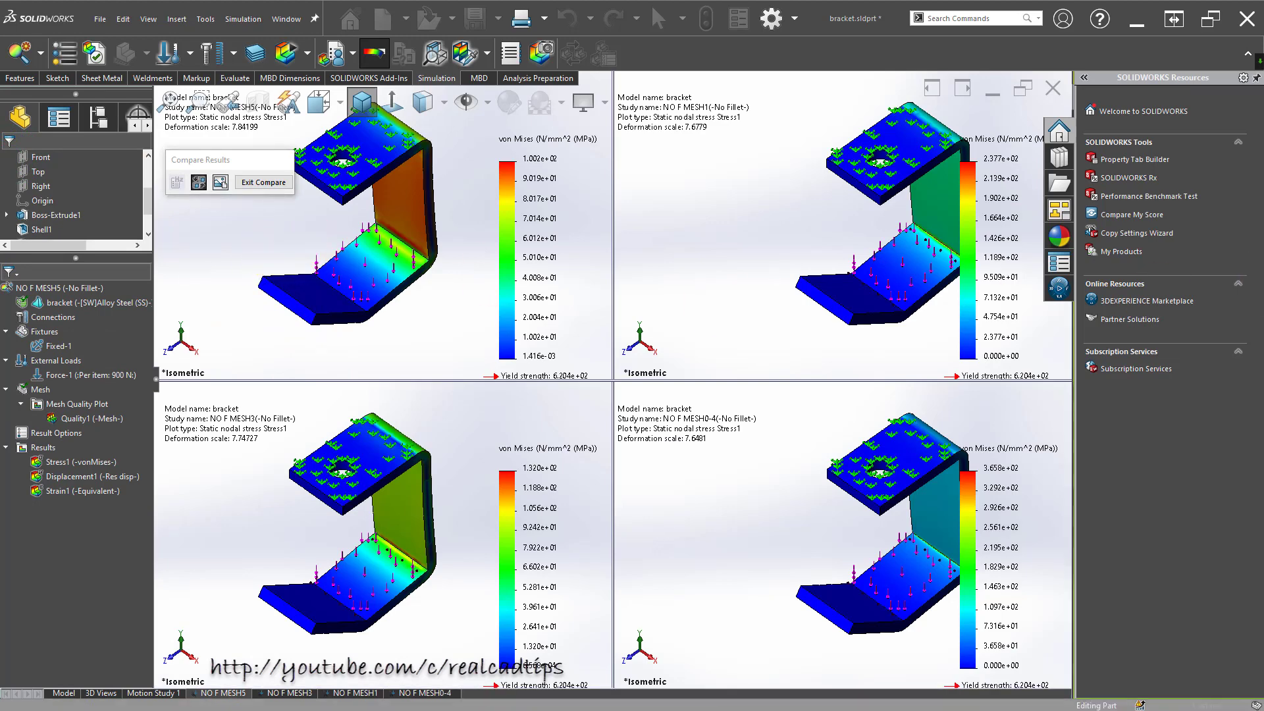
{"action": "left_click", "coordinate": [248, 184]}
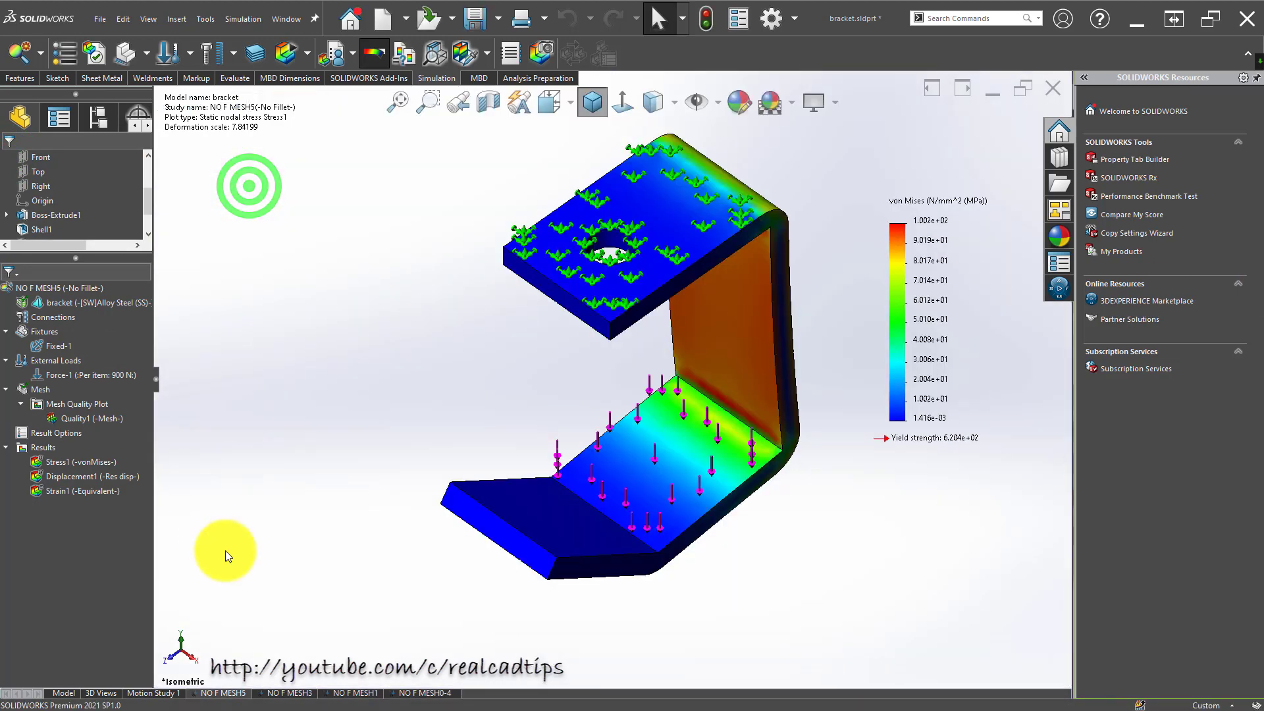
- Copy the NO F MESH0-4 study into a new study named NO F MESH0-1 using the No Fillet configuration
{"action": "left_click", "coordinate": [439, 695]}
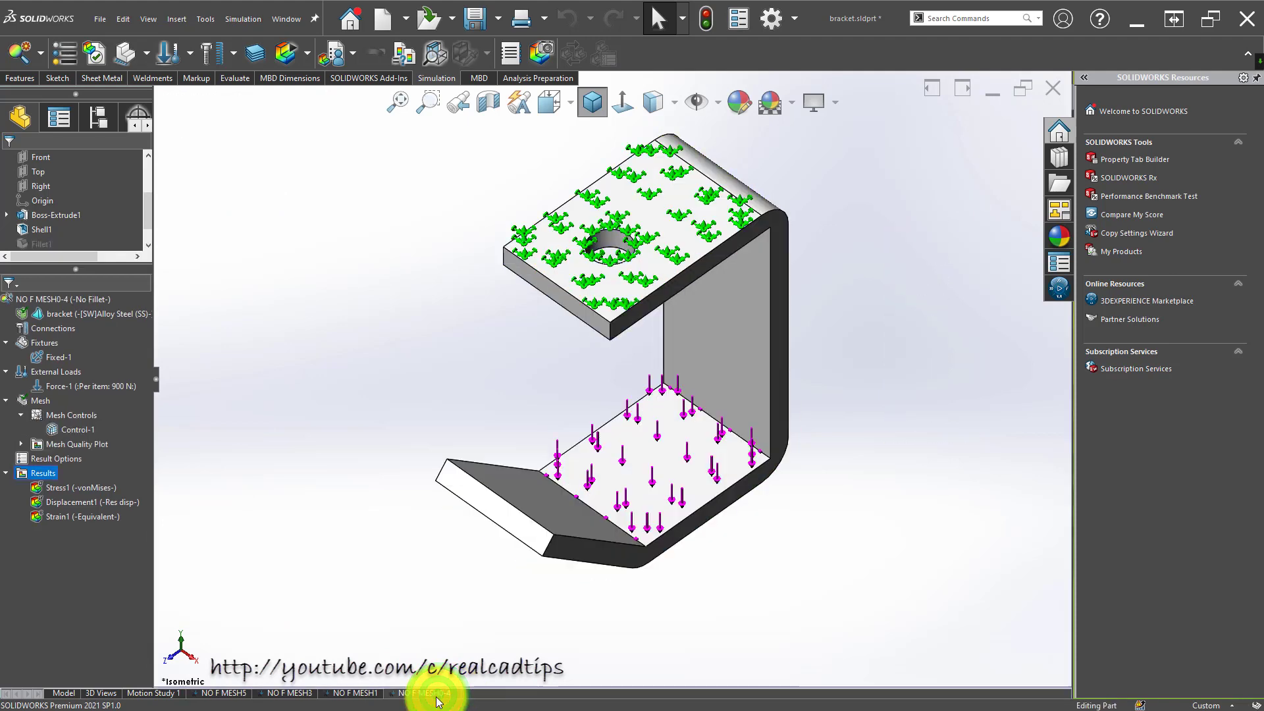
{"action": "right_click", "coordinate": [435, 695]}
{"action": "left_click", "coordinate": [474, 594]}
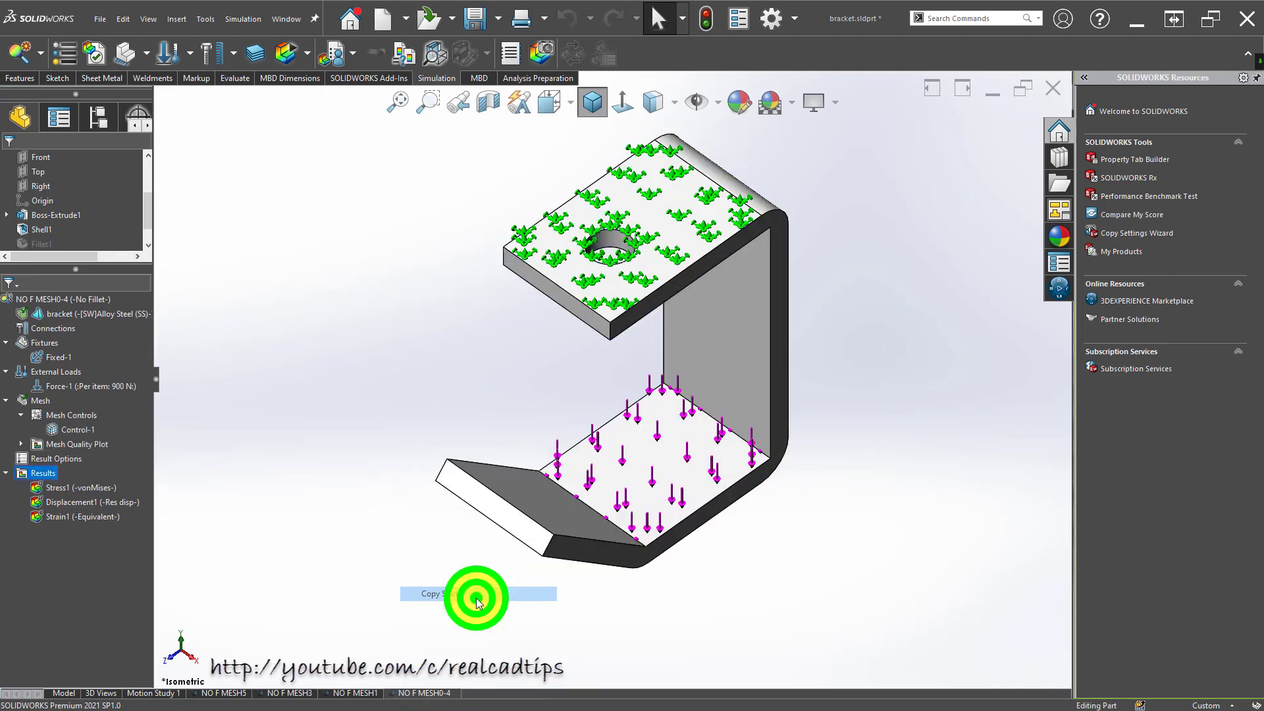
{"action": "left_click", "coordinate": [95, 279]}
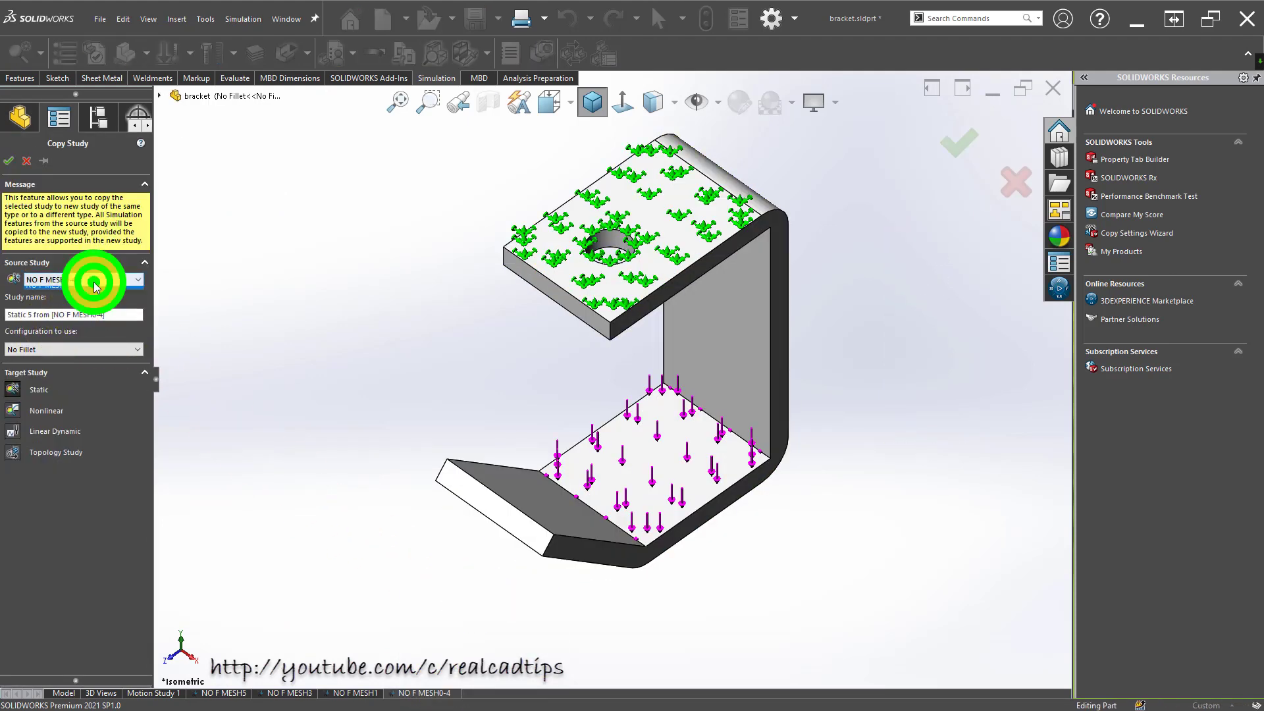
{"action": "triple_click", "coordinate": [125, 316]}
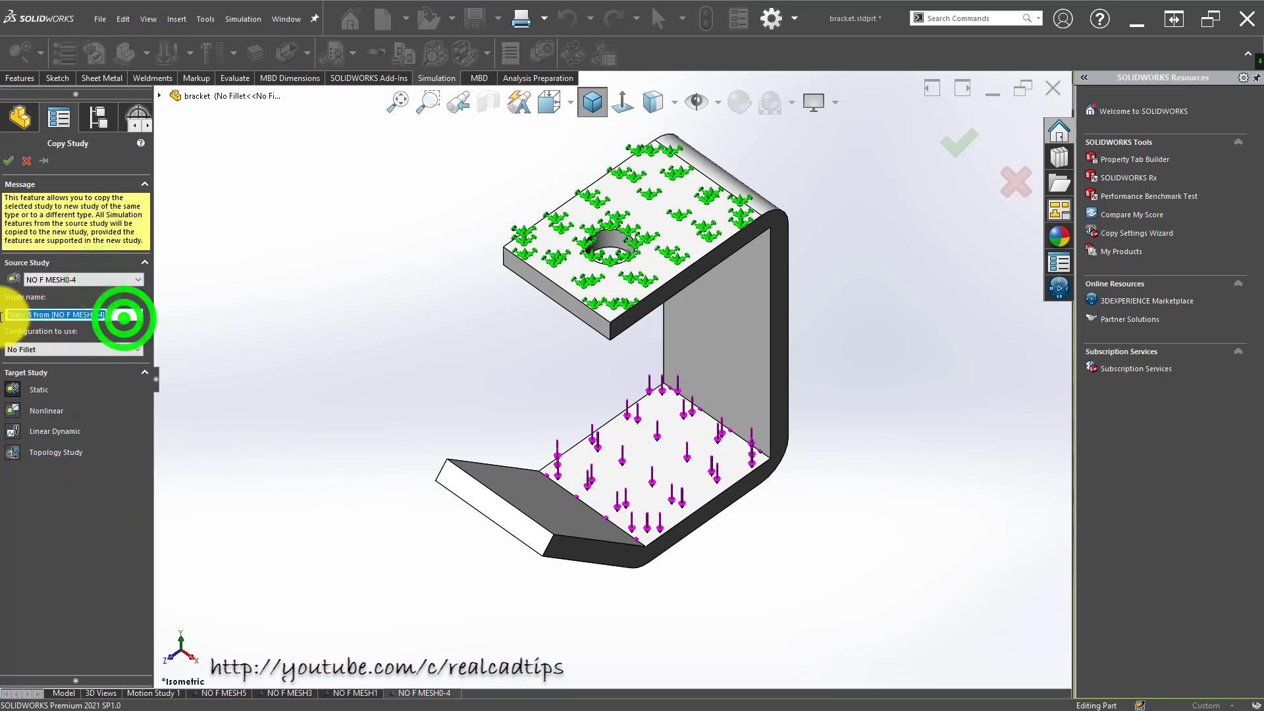
{"action": "type", "text": "NO F MESH5"}
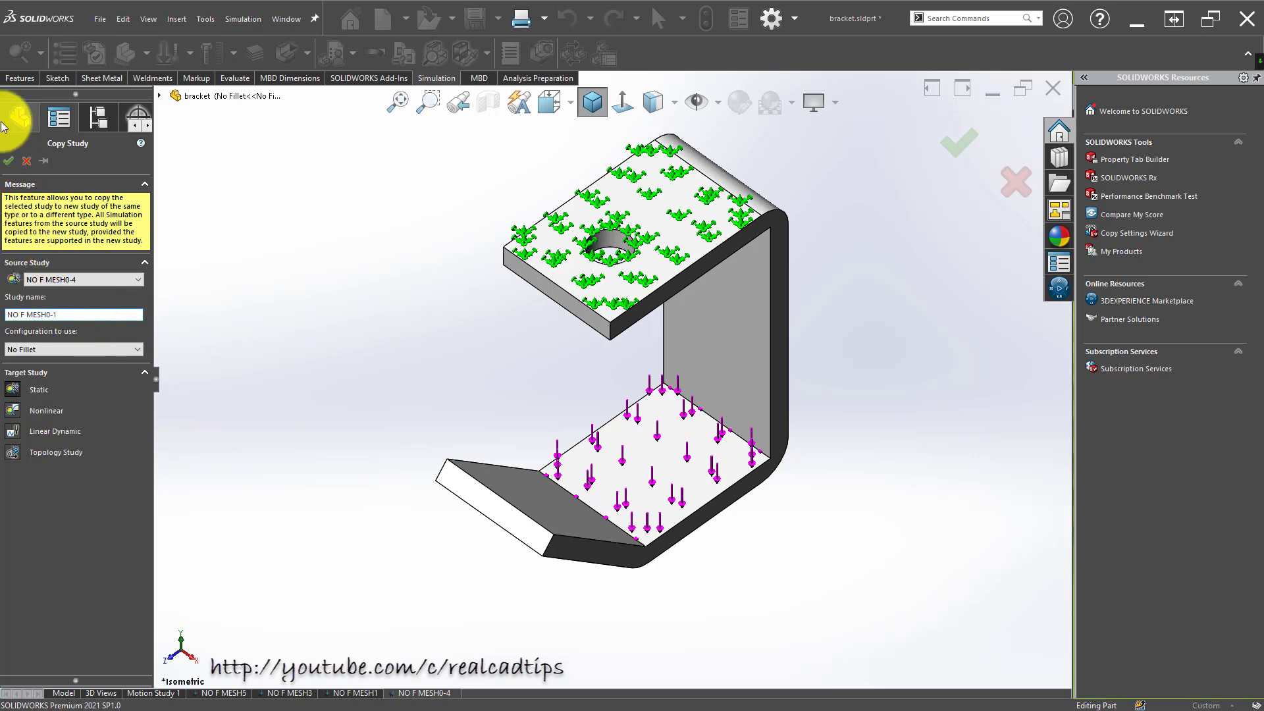
{"action": "left_click", "coordinate": [10, 161]}
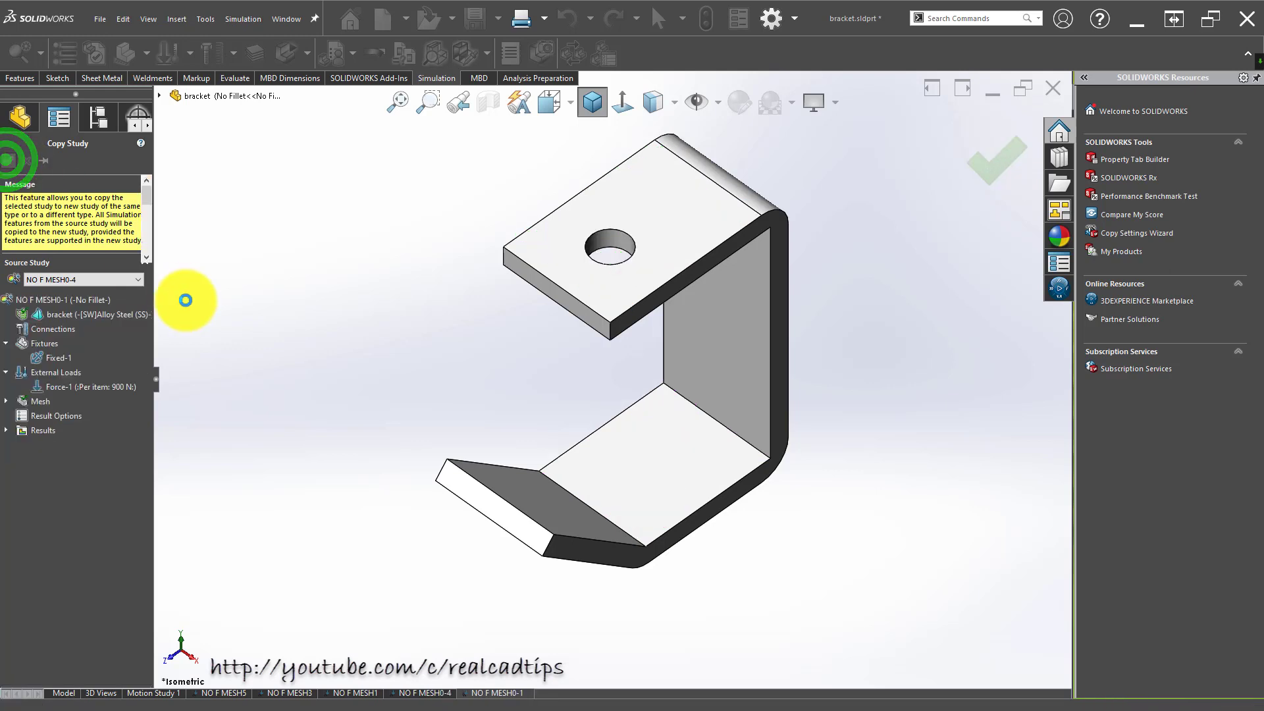
- Remesh the NO F MESH0-1 study with a 0.1 mm element size in its three-edge mesh control, accepting curvature-based meshing, and run it
{"action": "left_click", "coordinate": [7, 401]}
{"action": "left_click", "coordinate": [61, 419]}
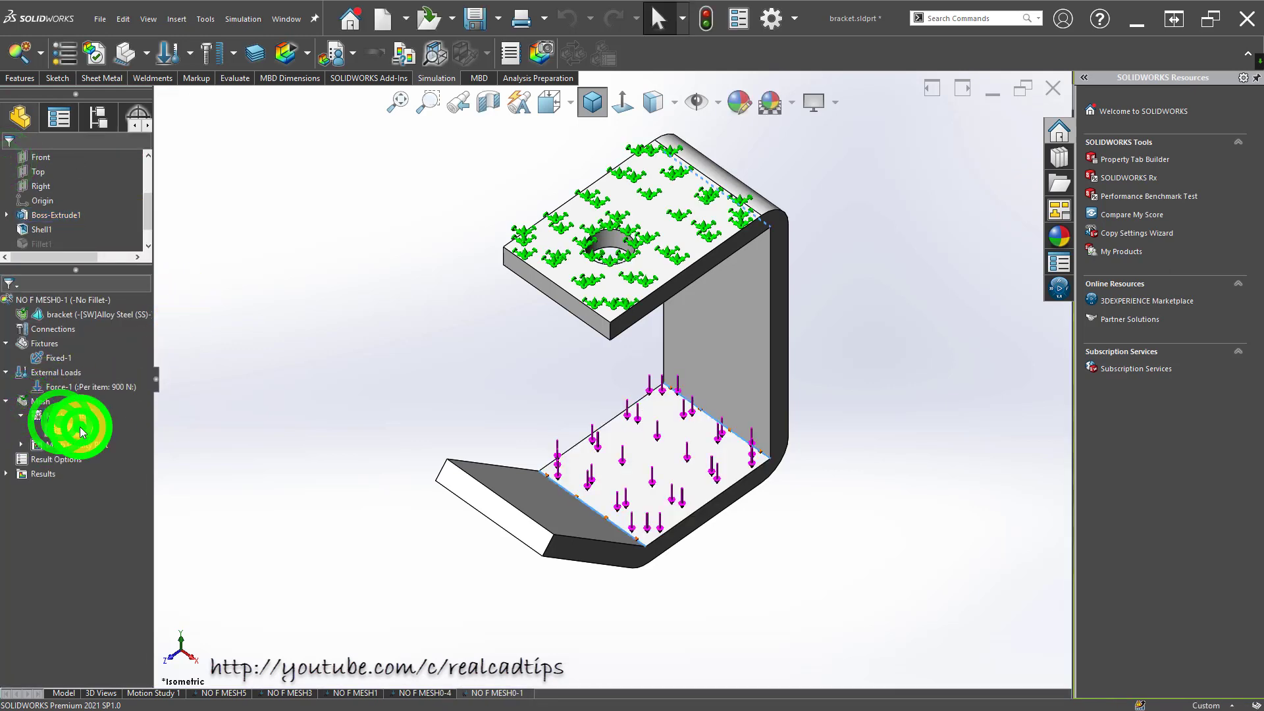
{"action": "right_click", "coordinate": [78, 429]}
{"action": "left_click", "coordinate": [144, 438]}
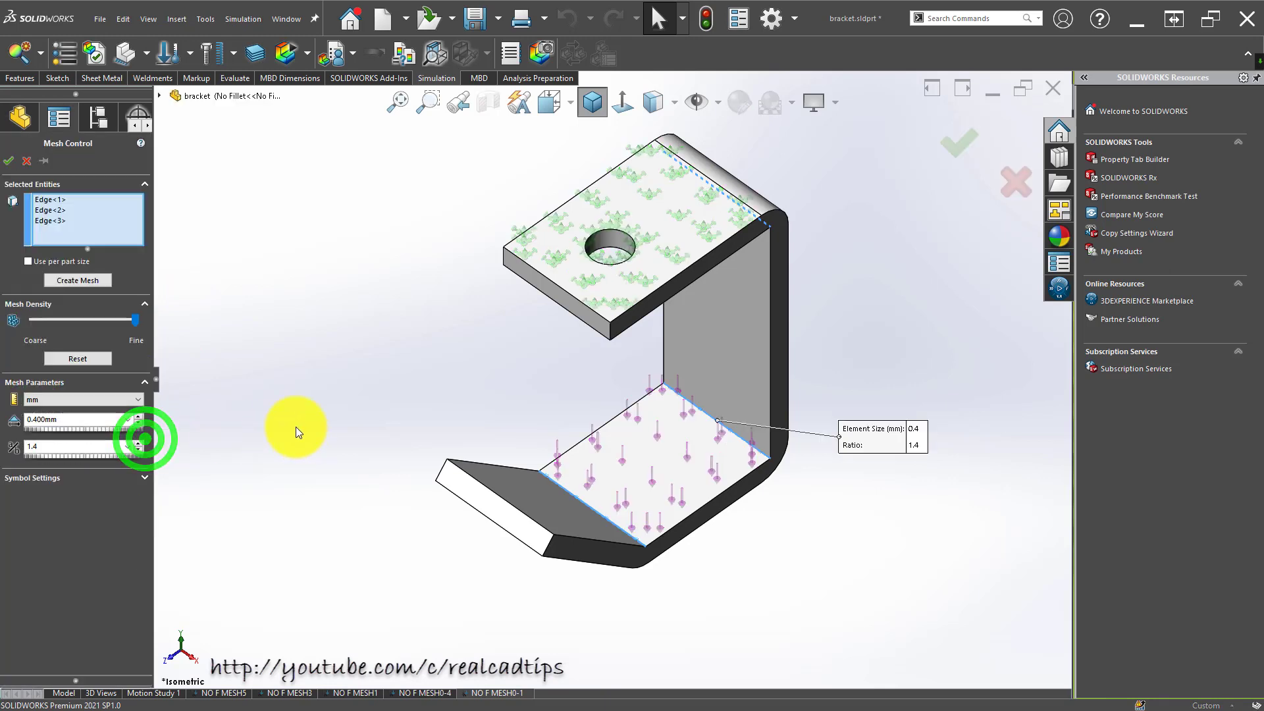
{"action": "double_click", "coordinate": [73, 420]}
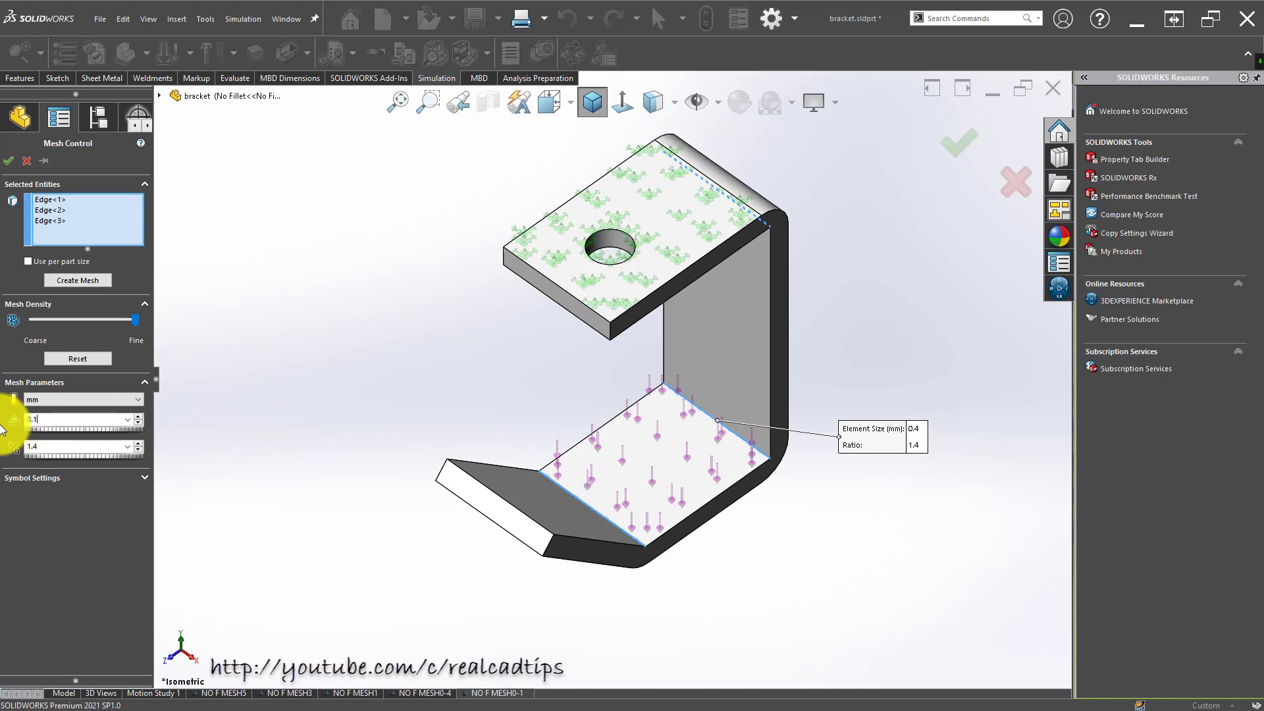
{"action": "left_click", "coordinate": [92, 281]}
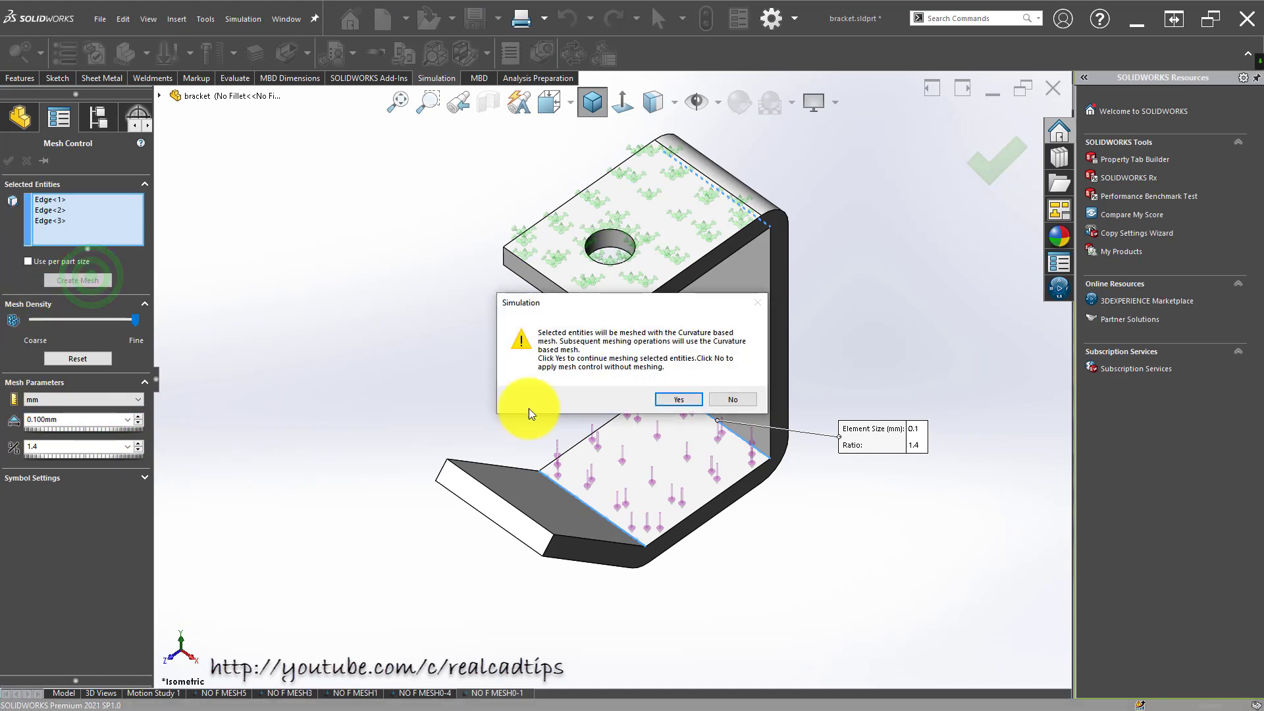
{"action": "left_click", "coordinate": [671, 397]}
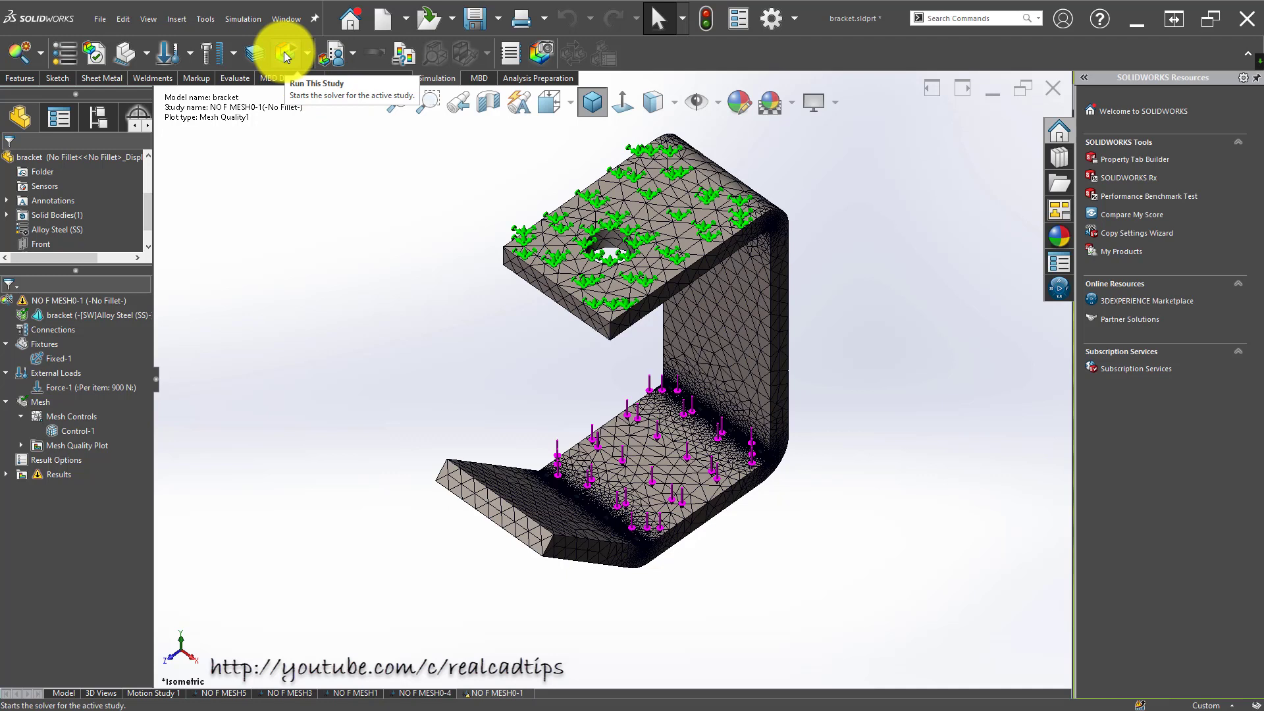
{"action": "left_click", "coordinate": [283, 51]}
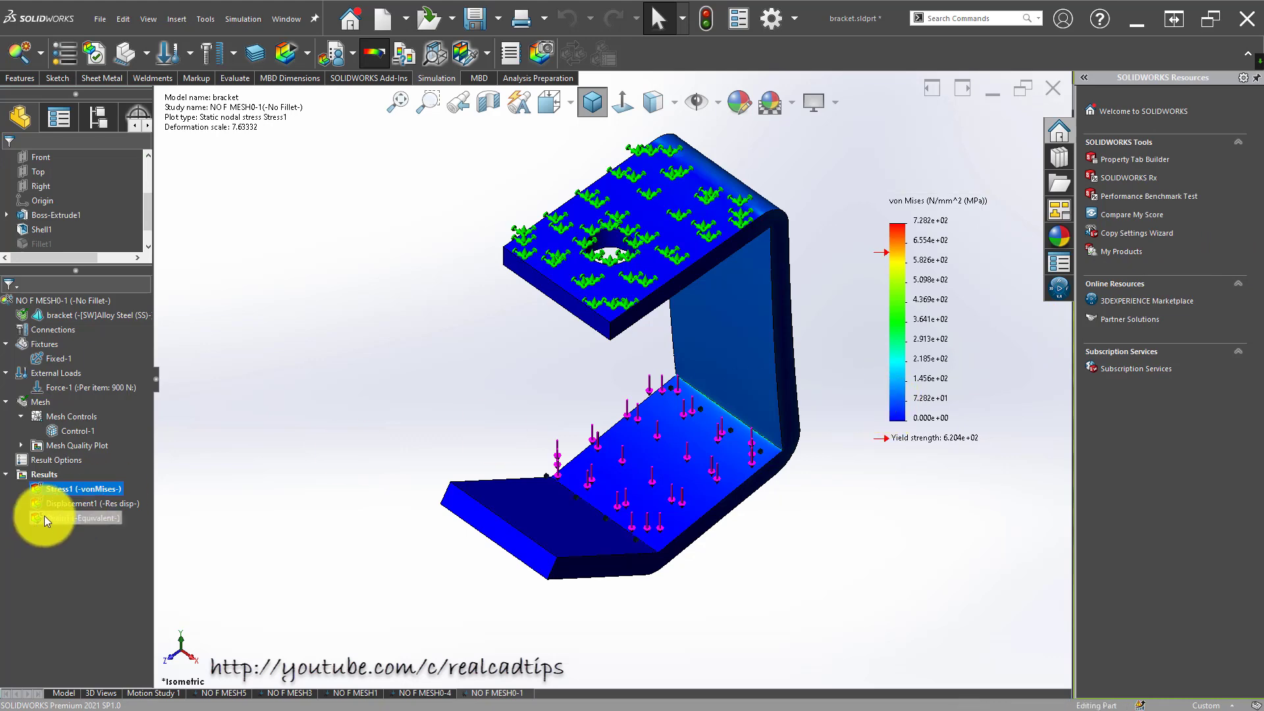
- Examine the von Mises stress distribution on the bracket's inner faces and bend edges in the NO F MESH0-1 study
{"action": "scroll", "coordinate": [690, 428], "scroll_direction": "down", "scroll_amount": 5}
{"action": "scroll", "coordinate": [690, 427], "scroll_direction": "up", "scroll_amount": 4}
{"action": "middle_click_drag", "start_coordinate": [690, 428], "coordinate": [646, 378]}
{"action": "scroll", "coordinate": [662, 228], "scroll_direction": "down", "scroll_amount": 5}
{"action": "scroll", "coordinate": [646, 377], "scroll_direction": "up", "scroll_amount": 6}
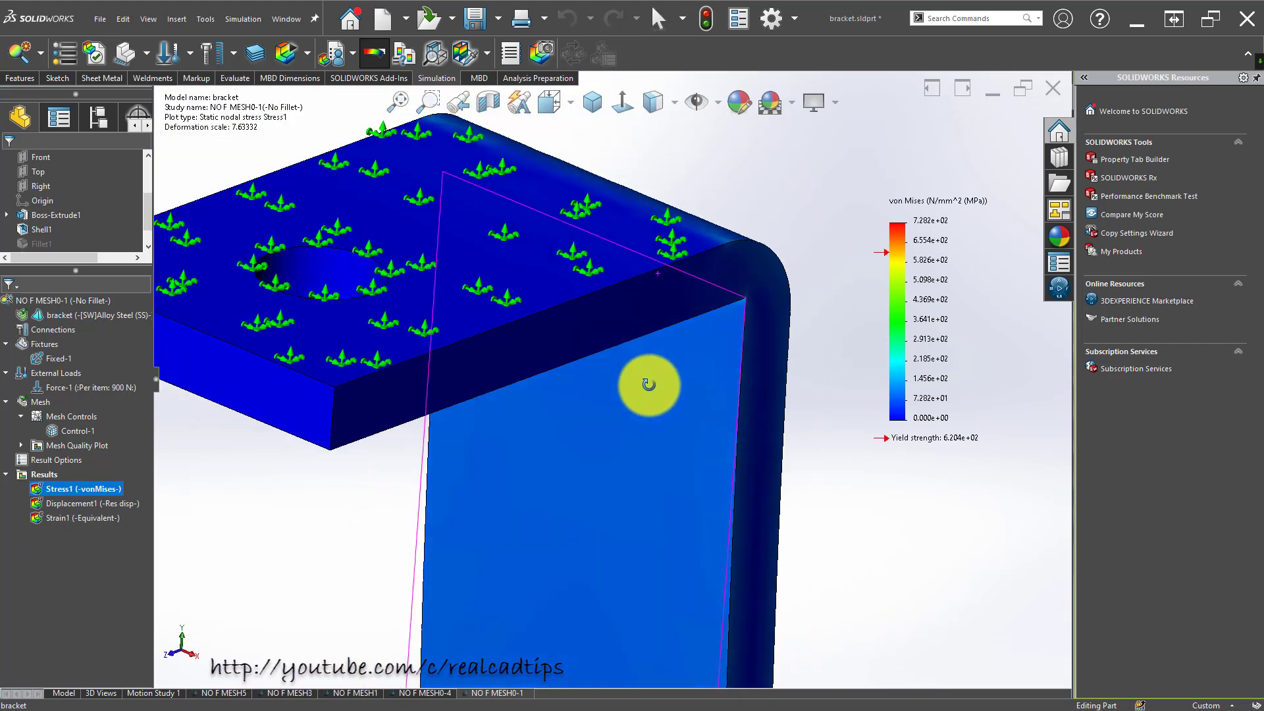
{"action": "scroll", "coordinate": [607, 536], "scroll_direction": "down", "scroll_amount": 2}
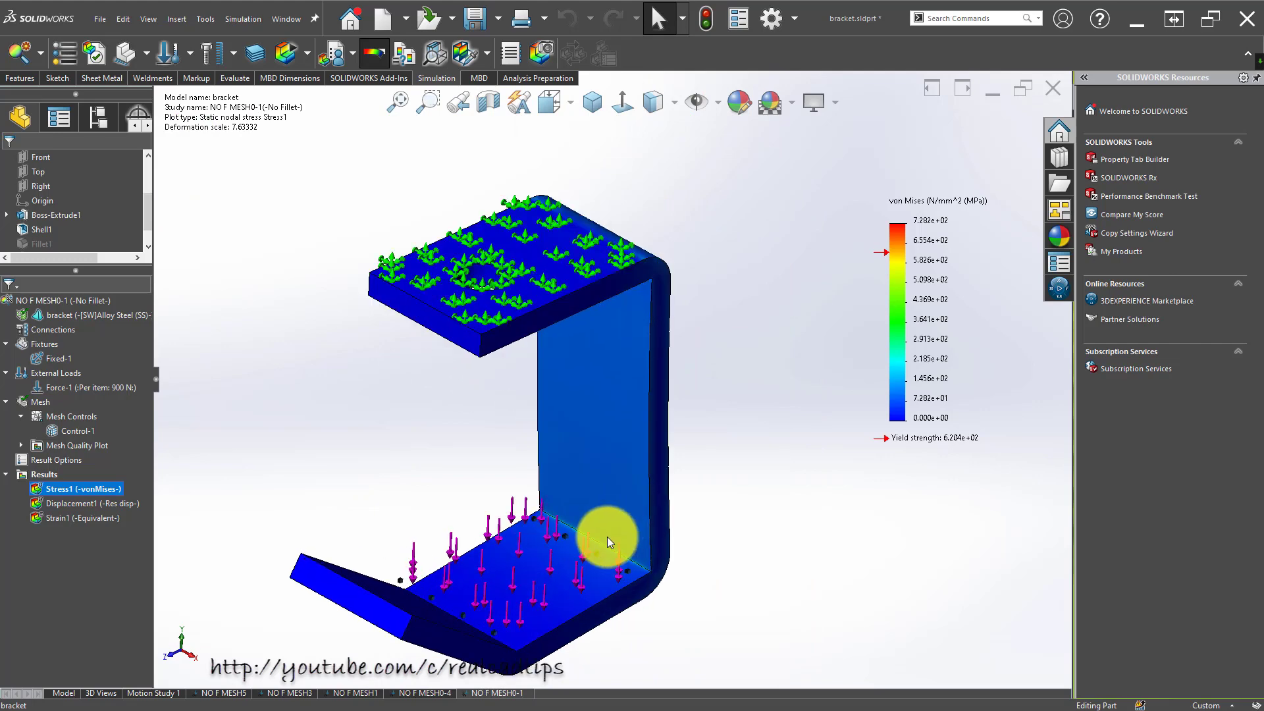
{"action": "mouse_move", "coordinate": [524, 564]}
{"action": "middle_mouse_down"}
{"action": "mouse_move", "coordinate": [502, 547]}
{"action": "mouse_move", "coordinate": [485, 584]}
{"action": "mouse_move", "coordinate": [515, 568]}
{"action": "middle_mouse_up"}
{"action": "scroll", "coordinate": [519, 564], "scroll_direction": "up", "scroll_amount": 1}
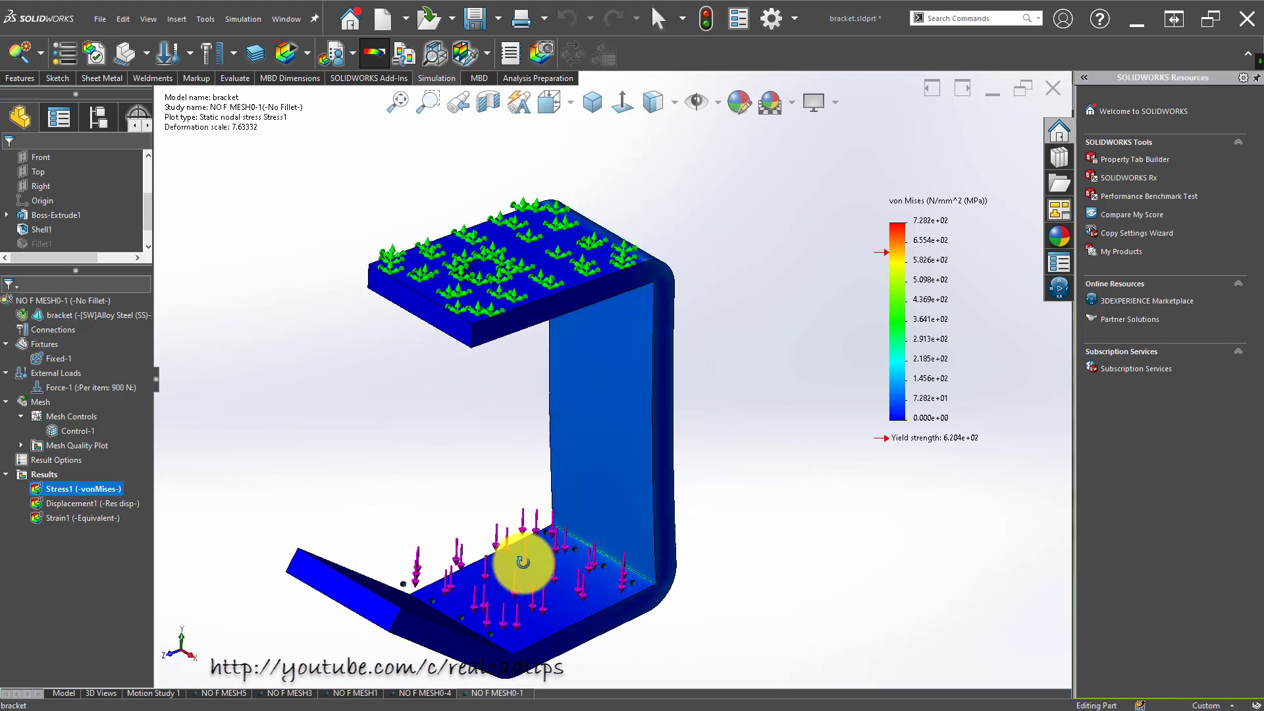
{"action": "scroll", "coordinate": [528, 543], "scroll_direction": "up", "scroll_amount": 2}
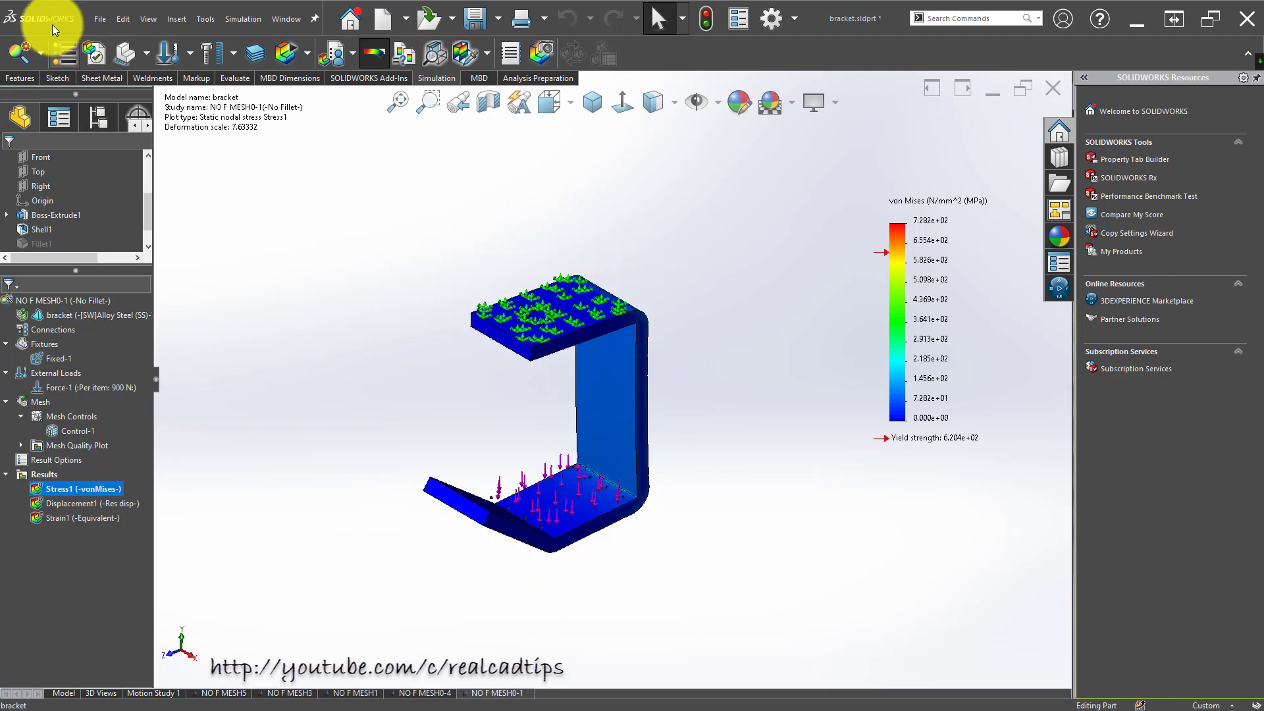
- Show the minimum and maximum annotations on the Stress1 plot of the NO F MESH0-1 study
{"action": "right_click", "coordinate": [96, 491]}
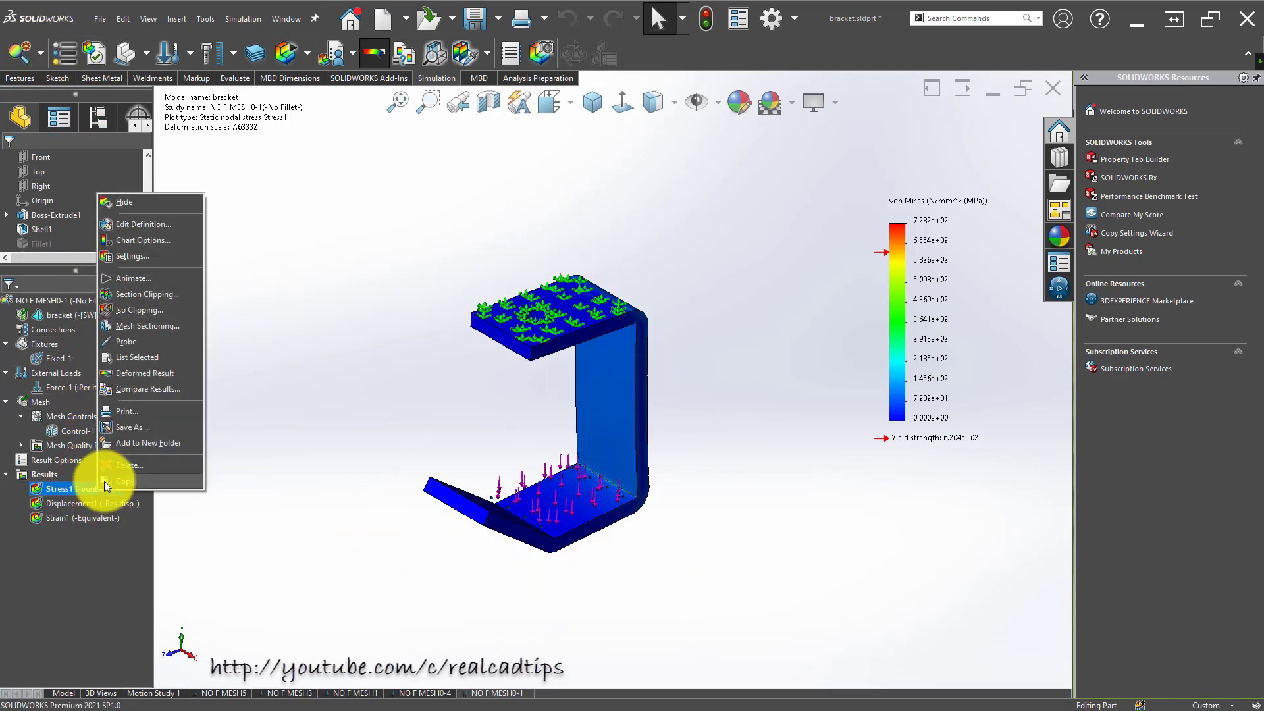
{"action": "left_click", "coordinate": [160, 239]}
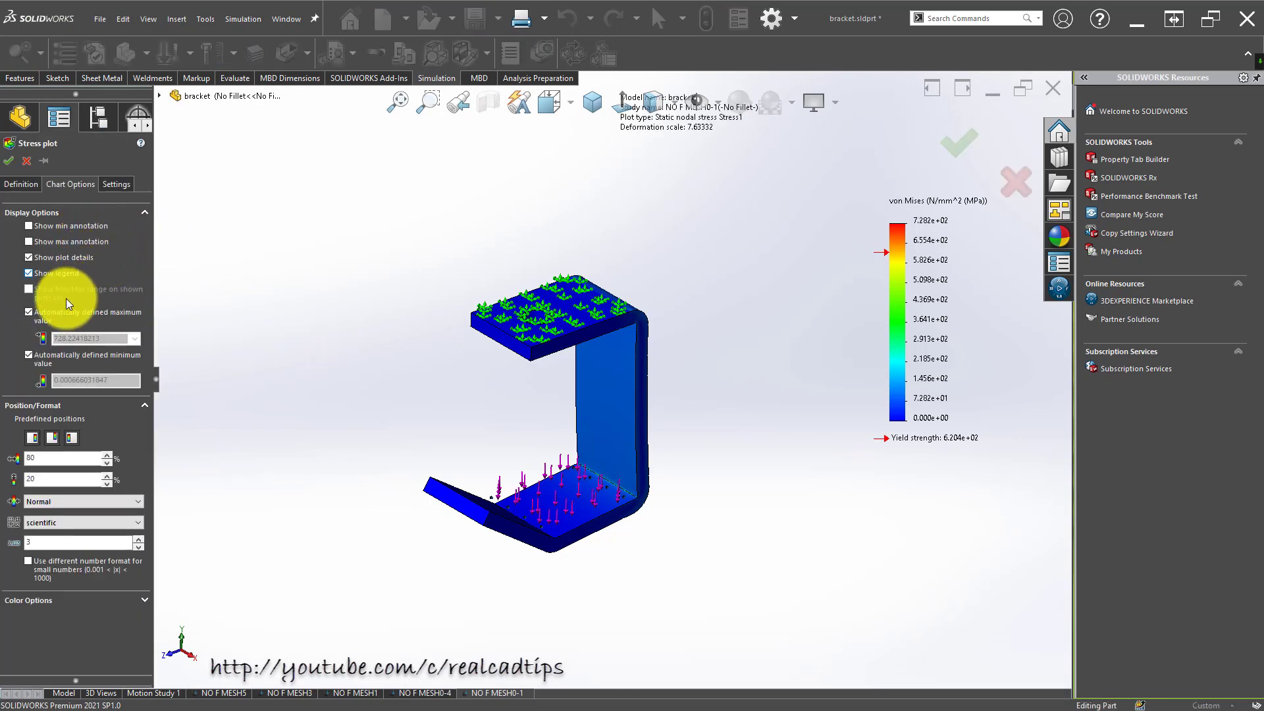
{"action": "left_click", "coordinate": [57, 226]}
{"action": "left_click", "coordinate": [56, 241]}
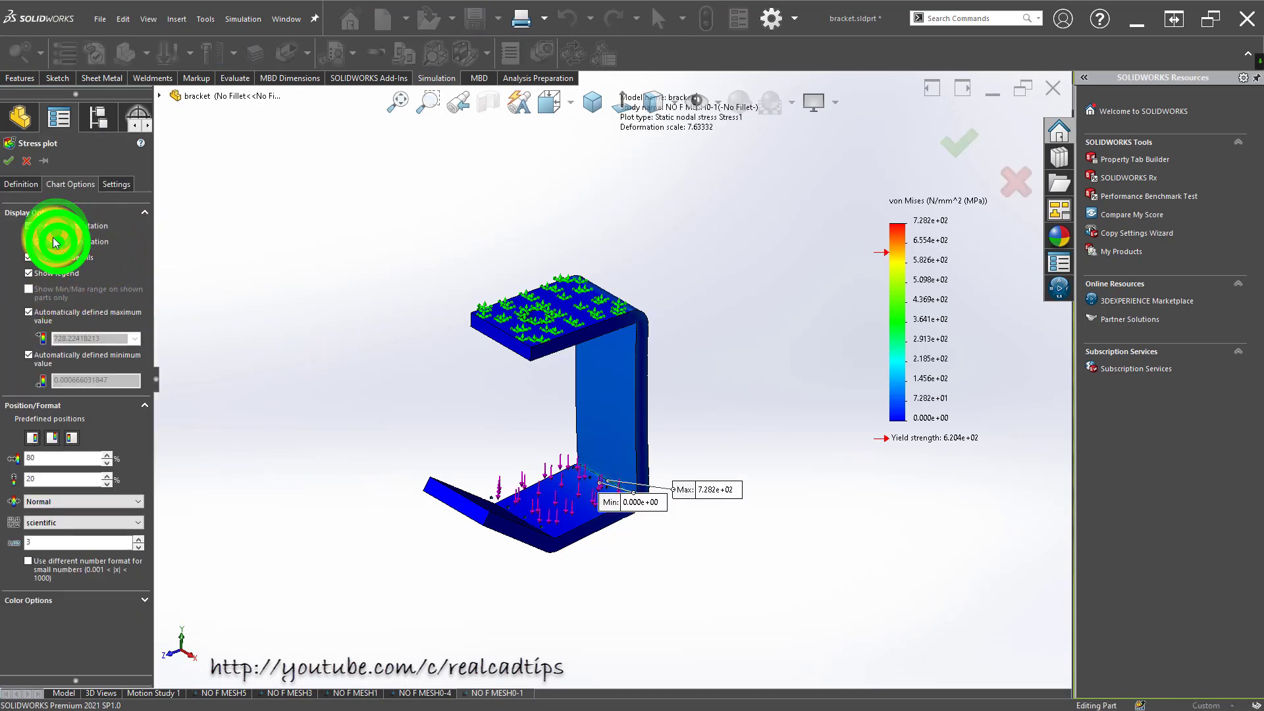
{"action": "left_click", "coordinate": [9, 163]}
{"action": "left_click", "coordinate": [634, 557]}
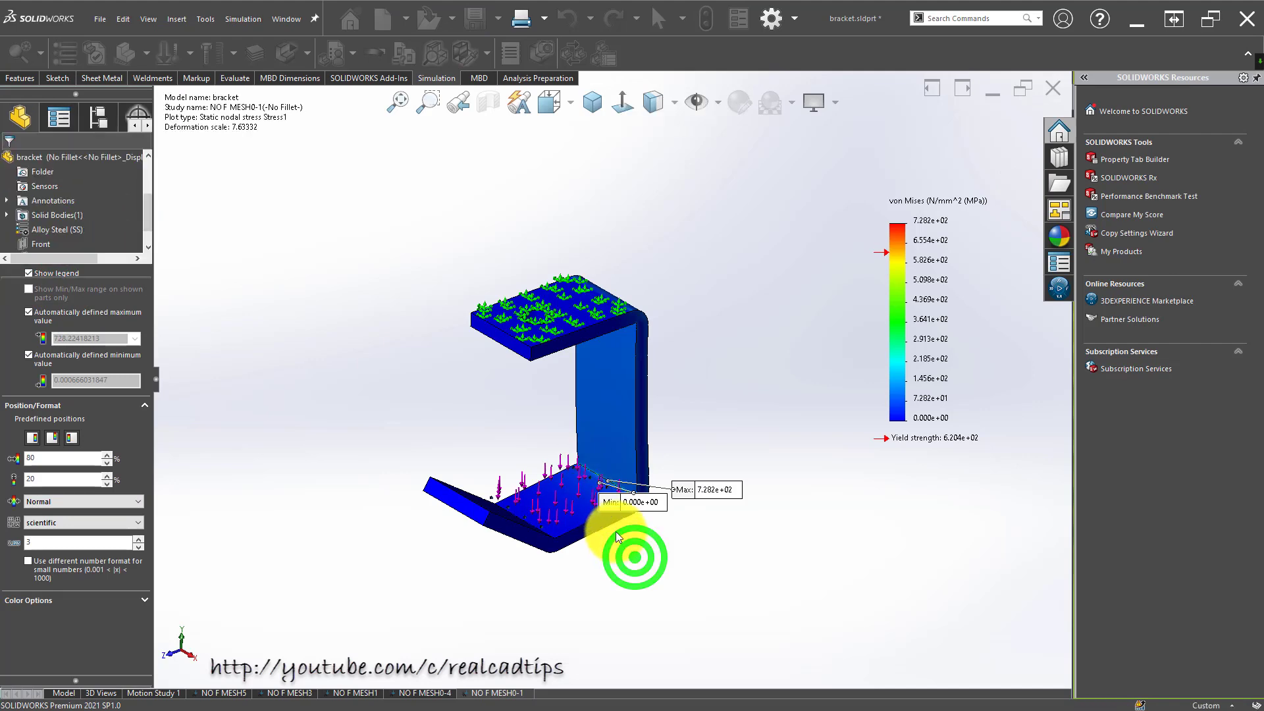
- Examine the stress concentration around the maximum annotation along the lower inner bend edge, and return to the isometric view
{"action": "scroll", "coordinate": [625, 546], "scroll_direction": "up", "scroll_amount": 3}
{"action": "scroll", "coordinate": [592, 466], "scroll_direction": "up", "scroll_amount": 5}
{"action": "middle_click_drag", "start_coordinate": [590, 302], "coordinate": [626, 256]}
{"action": "scroll", "coordinate": [608, 260], "scroll_direction": "up", "scroll_amount": 5}
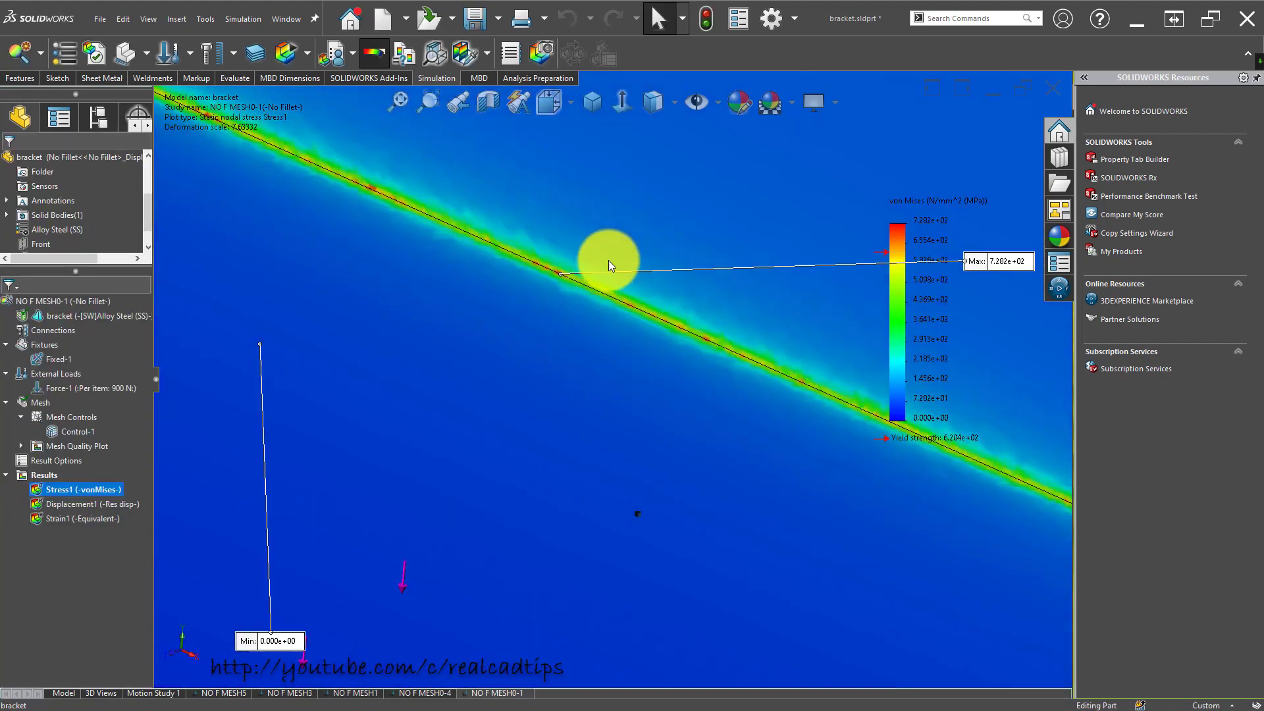
{"action": "scroll", "coordinate": [597, 205], "scroll_direction": "down", "scroll_amount": 4}
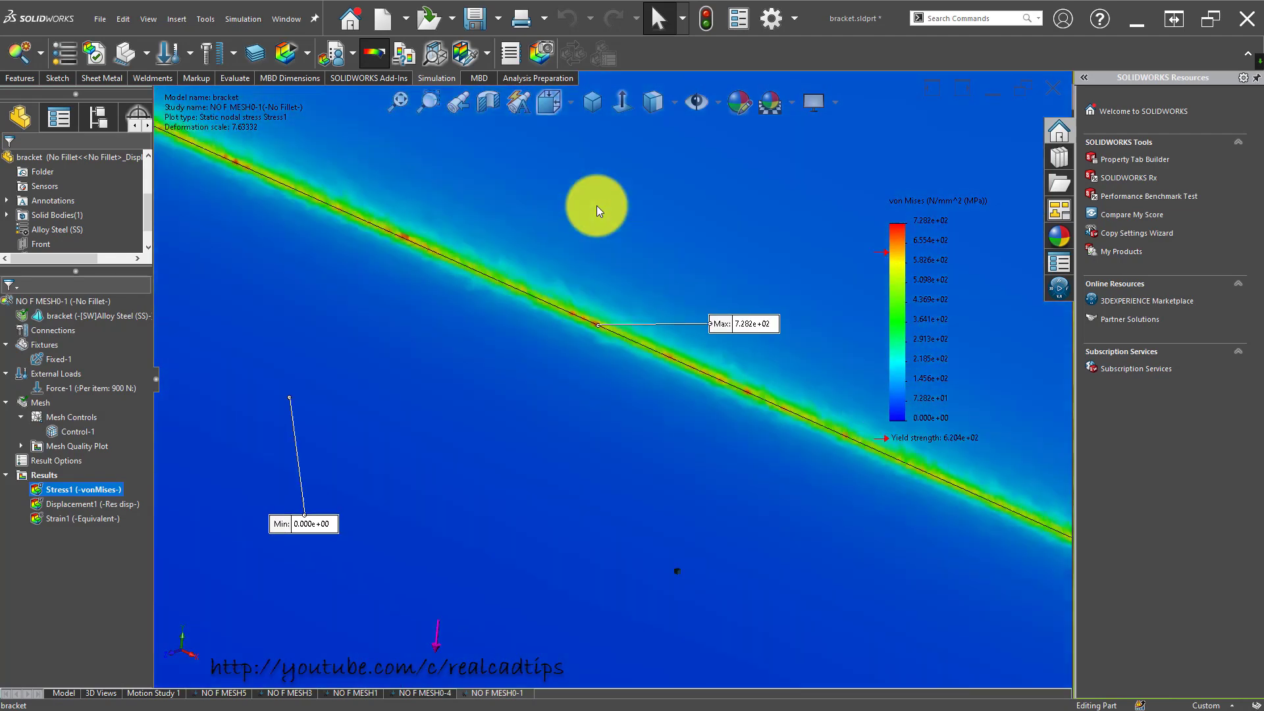
{"action": "left_click", "coordinate": [591, 102]}
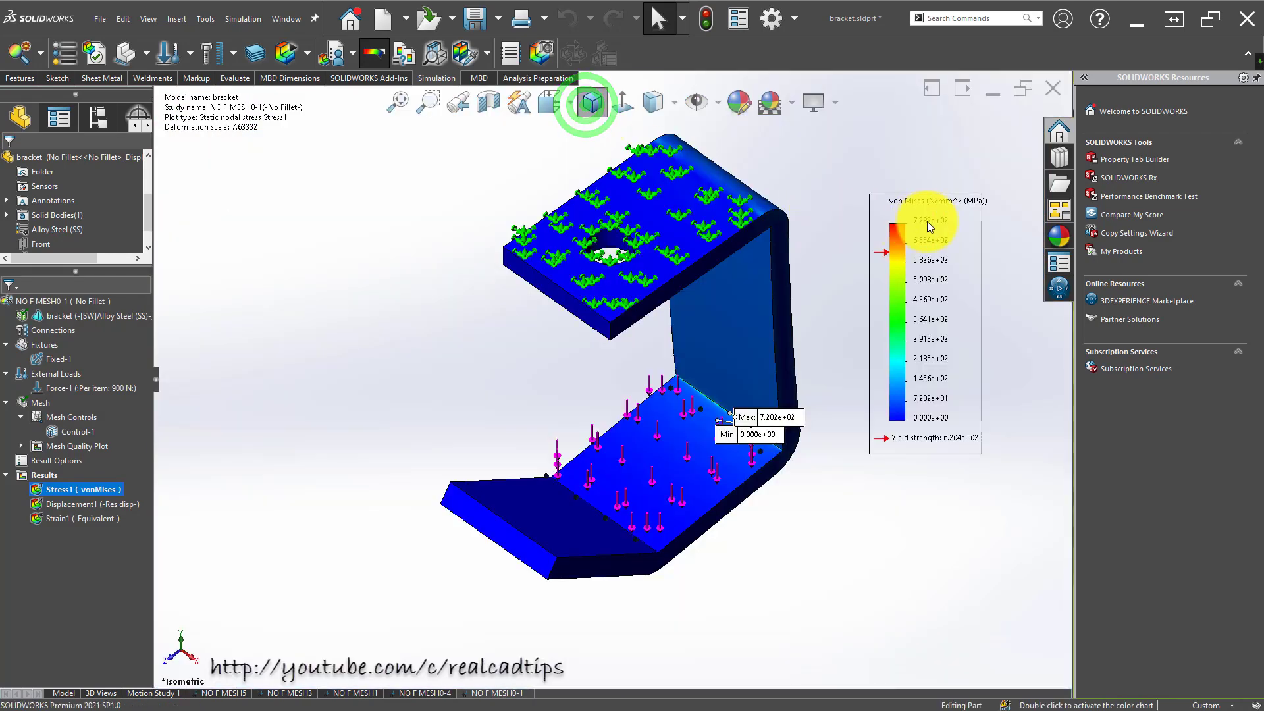